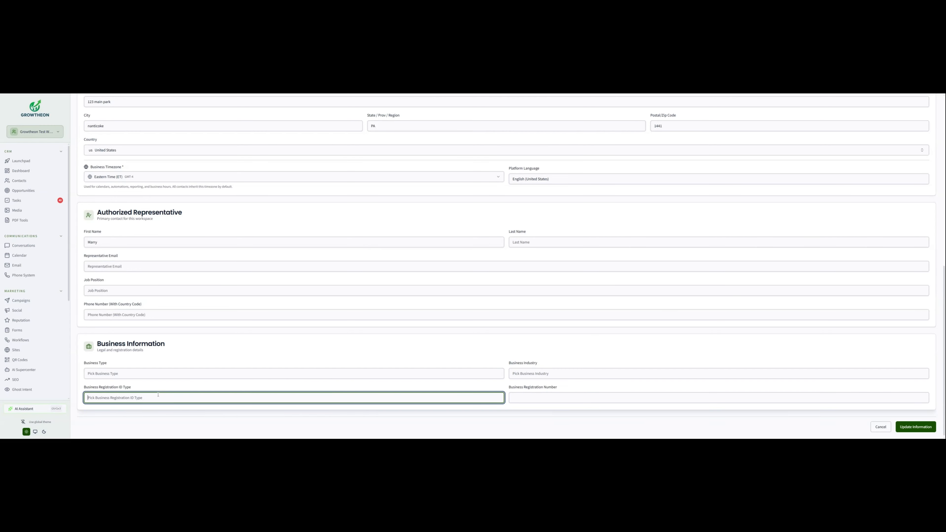
Step: Review the Authorized Representative and Business Information fields, including the Business Registration Number, in the workspace details
left_click(590, 399)
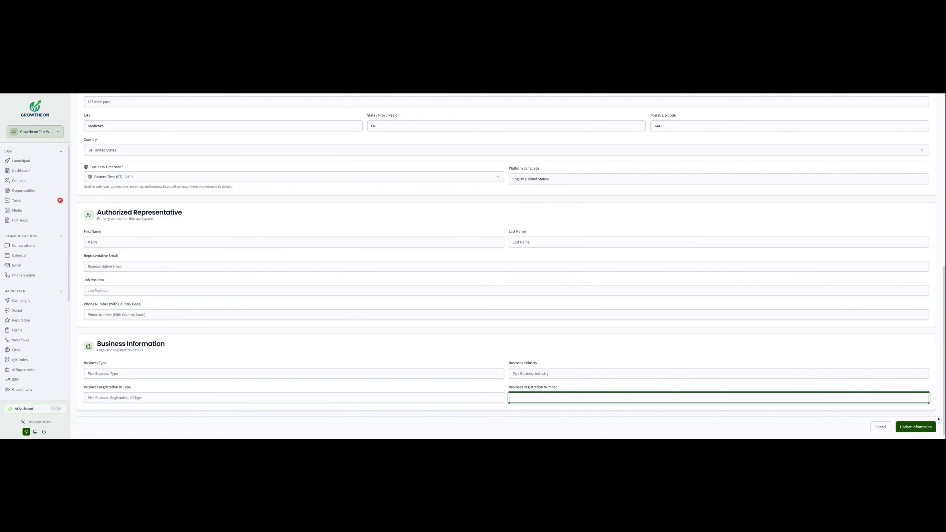
scroll(733, 322, "up", 7)
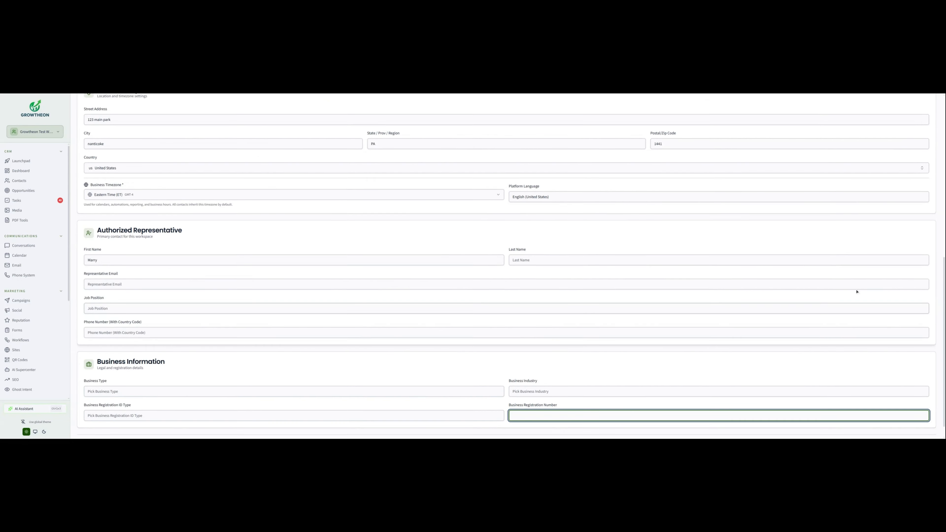
scroll(143, 201, "down", 6)
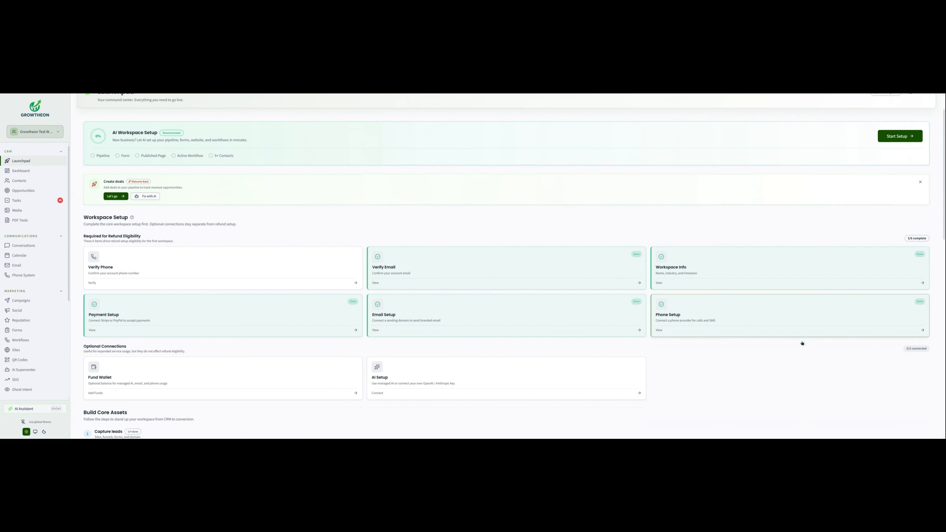
Step: Open Payment Setup from the workspace setup items on the Launchpad
scroll(801, 342, "down", 1)
scroll(261, 345, "up", 3)
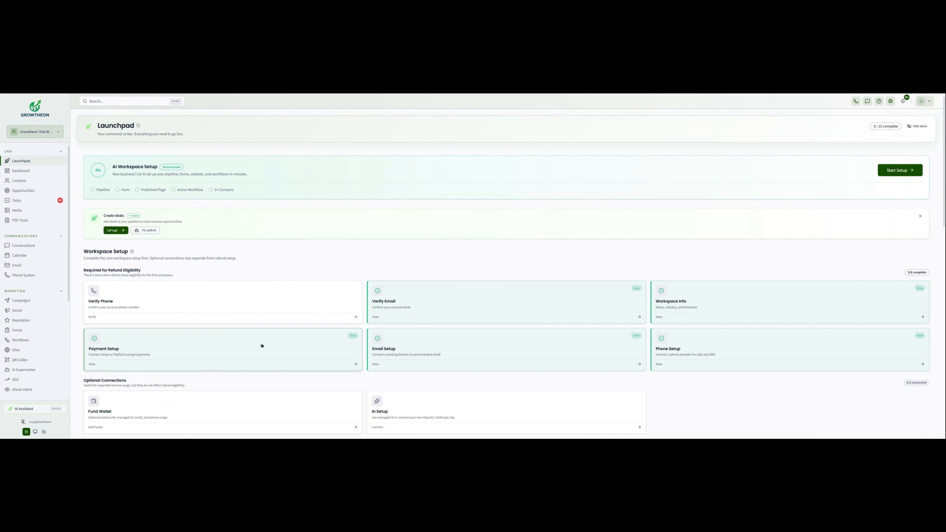
left_click(206, 360)
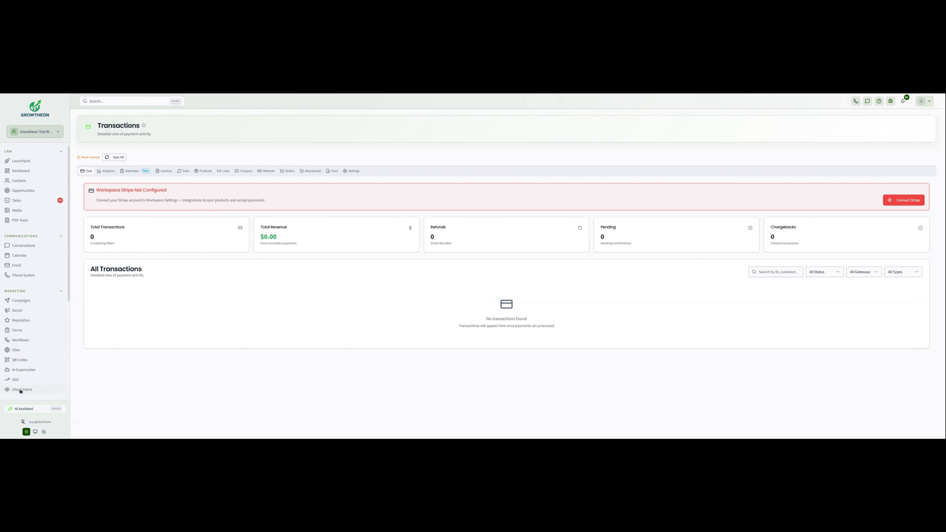
Step: Open the workspace's Integrations settings and review the available communication services
scroll(22, 353, "down", 5)
left_click(27, 365)
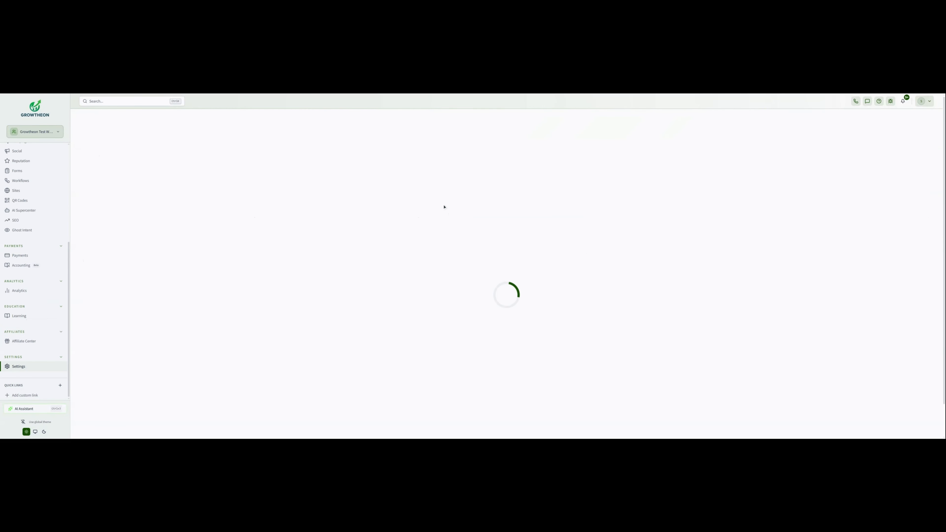
left_click(762, 191)
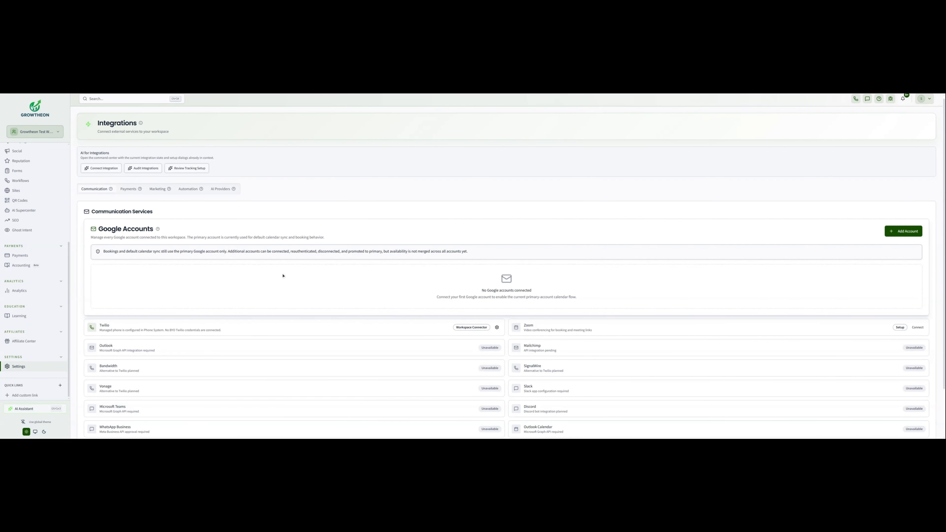
scroll(687, 275, "down", 2)
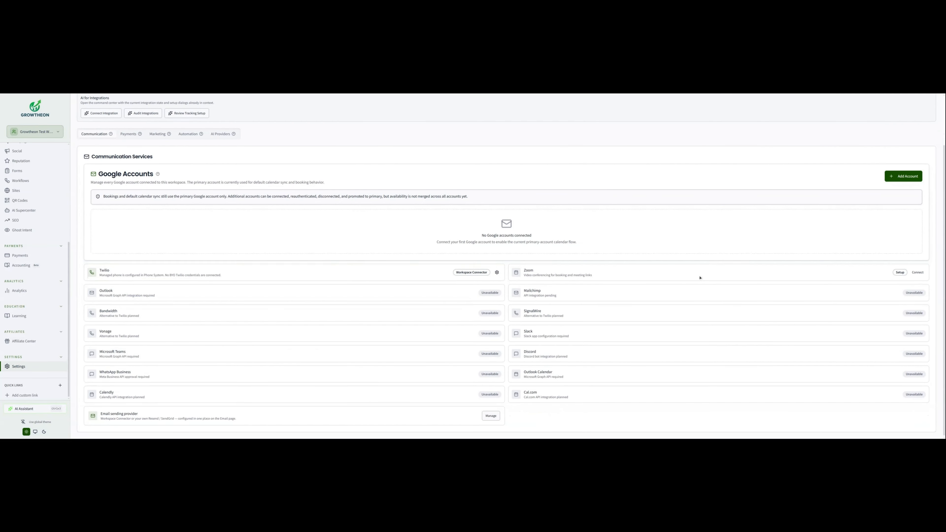
scroll(659, 358, "up", 1)
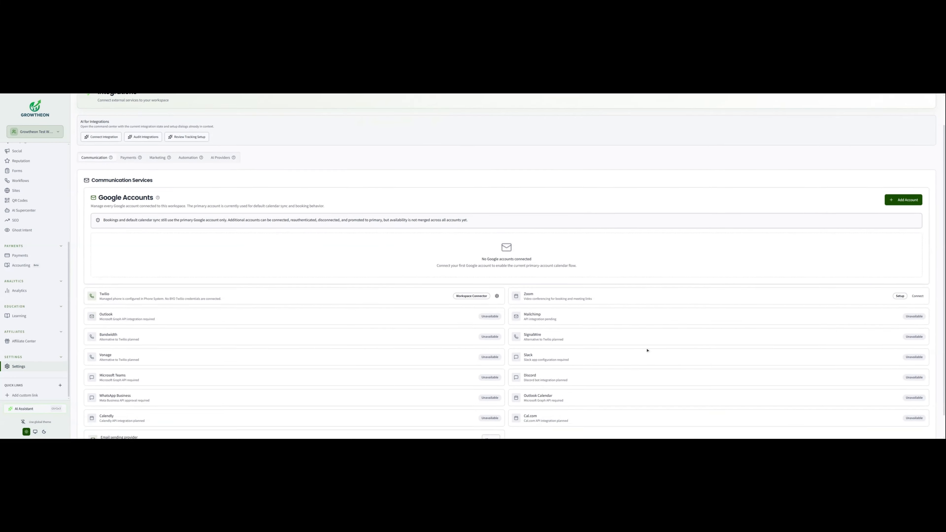
Step: Examine the Payments integrations, including the Stripe connection, global default and per-channel payment routing
left_click(128, 162)
scroll(198, 228, "down", 1)
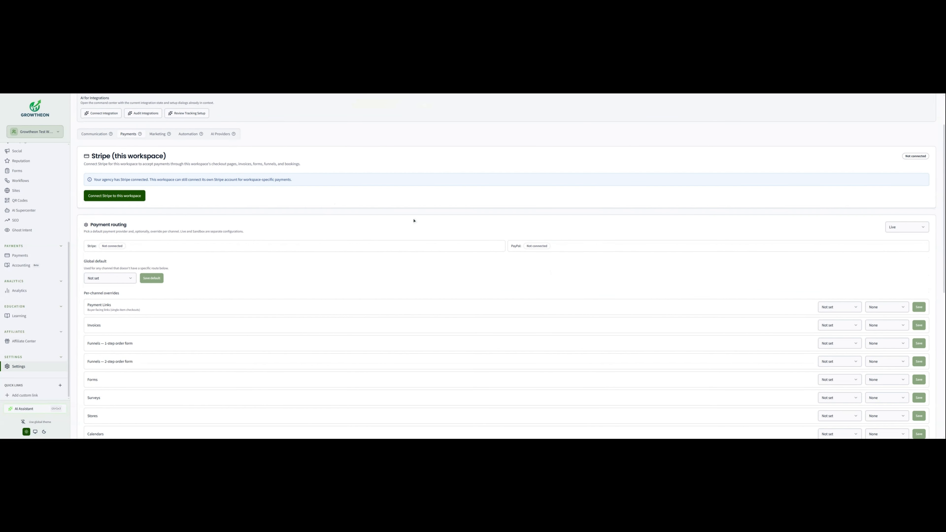
scroll(413, 220, "down", 1)
scroll(270, 212, "up", 3)
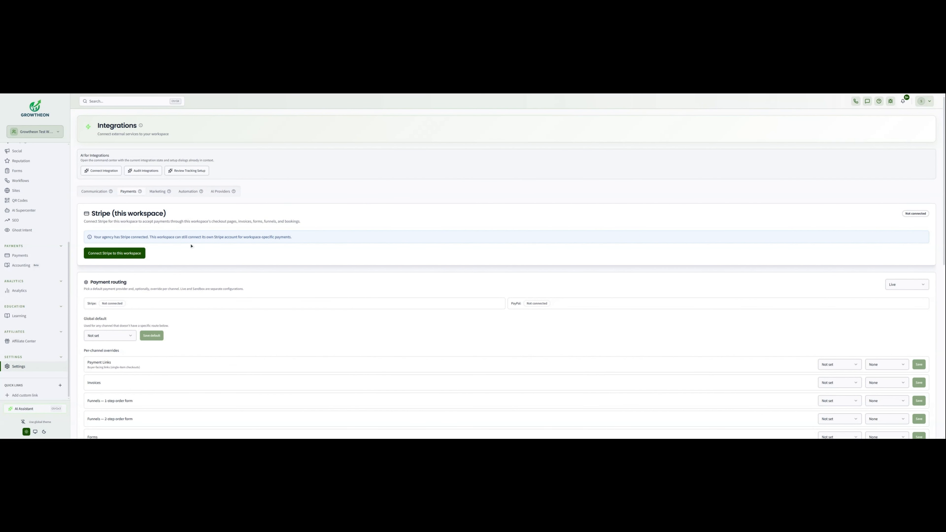
scroll(290, 283, "down", 3)
scroll(171, 212, "up", 3)
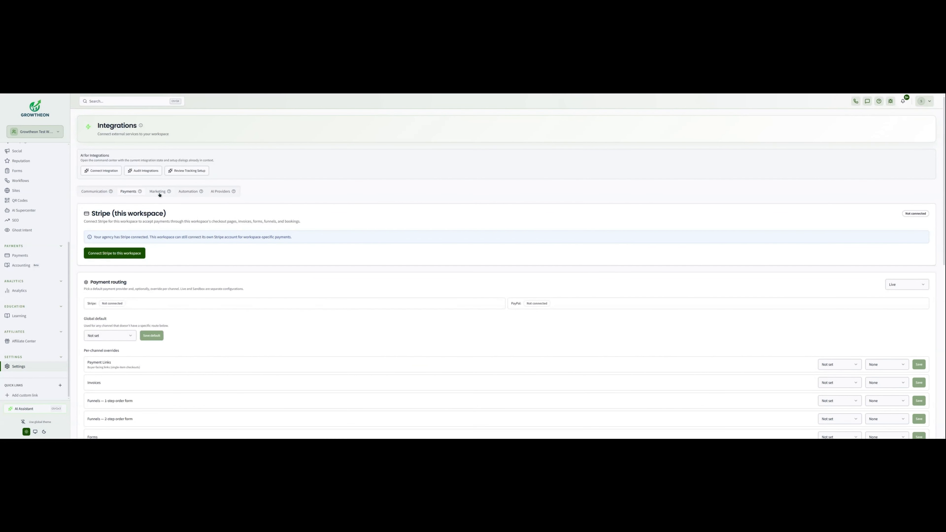
Step: Examine the Marketing integrations for social media, conversion tracking, analytics and CRM systems
left_click(158, 193)
scroll(435, 264, "down", 2)
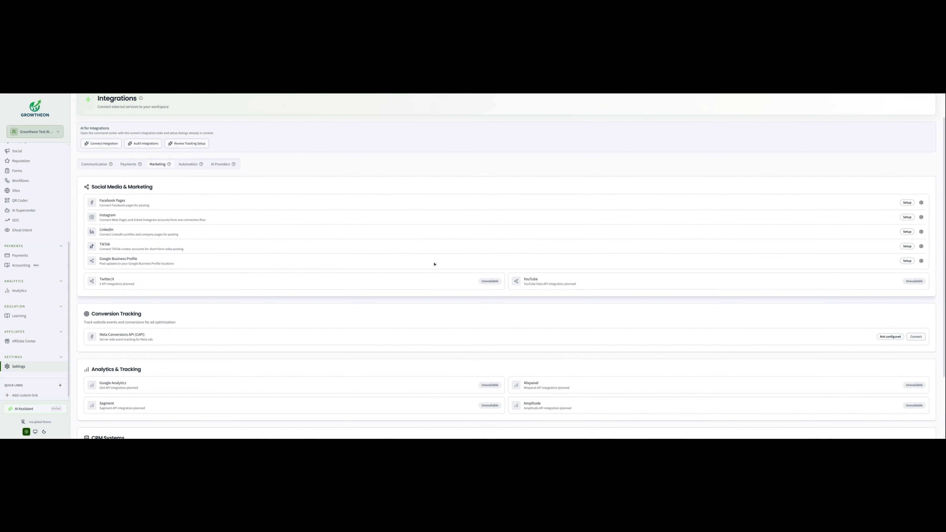
left_click_drag(177, 163, 63, 163)
left_click(170, 163)
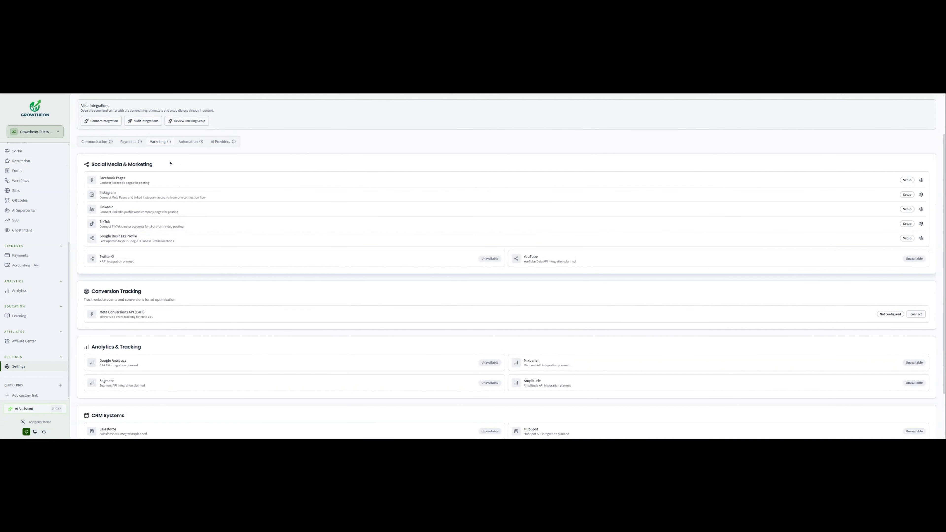
scroll(212, 194, "down", 2)
scroll(335, 274, "up", 2)
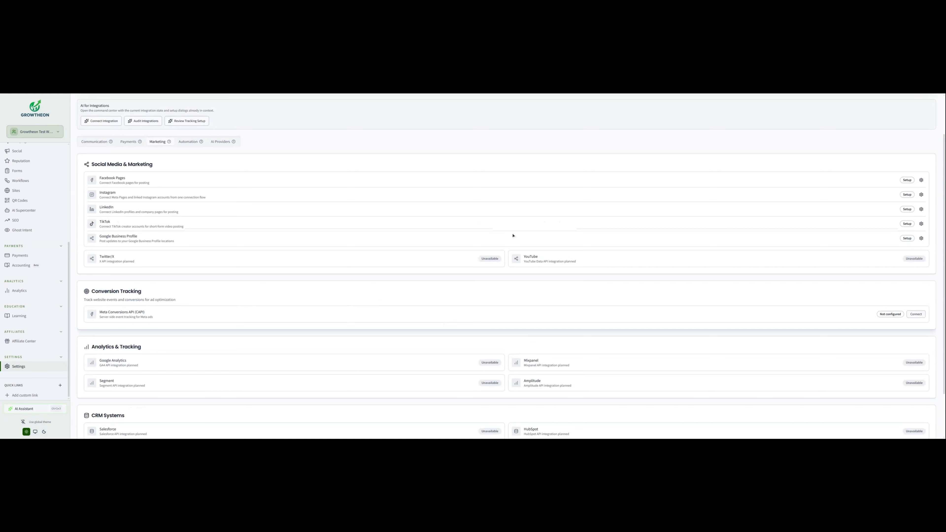
scroll(513, 236, "down", 1)
scroll(298, 259, "up", 2)
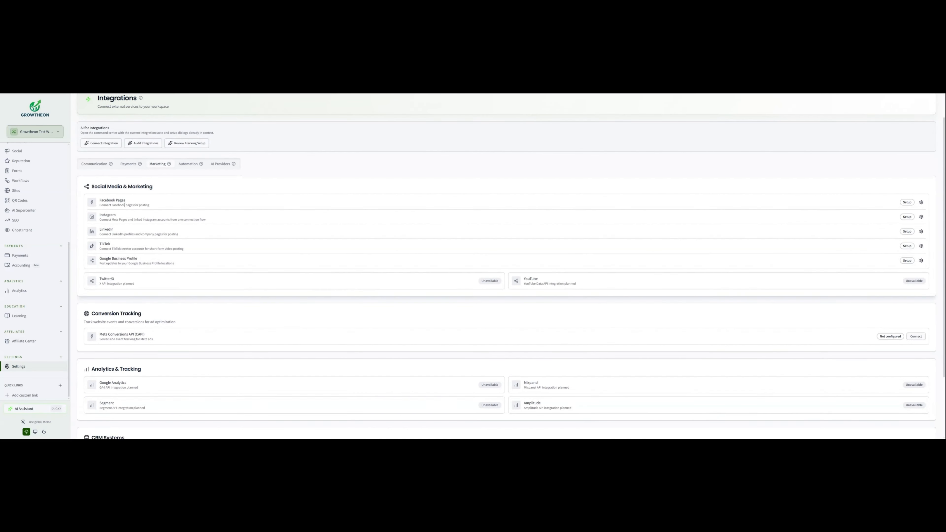
scroll(201, 201, "down", 1)
scroll(632, 206, "up", 2)
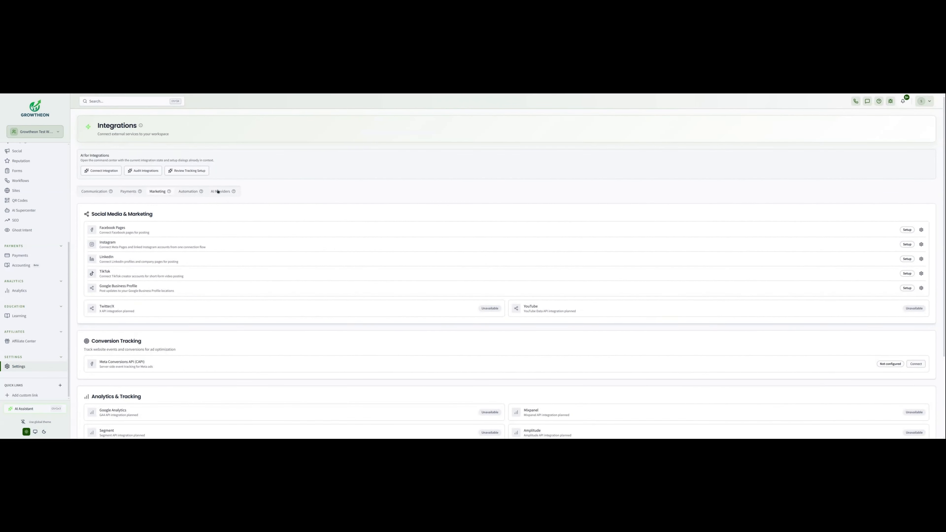
Step: Review the Automation integrations and the AI Providers settings for OpenAI, Anthropic and Google Gemini
left_click(188, 191)
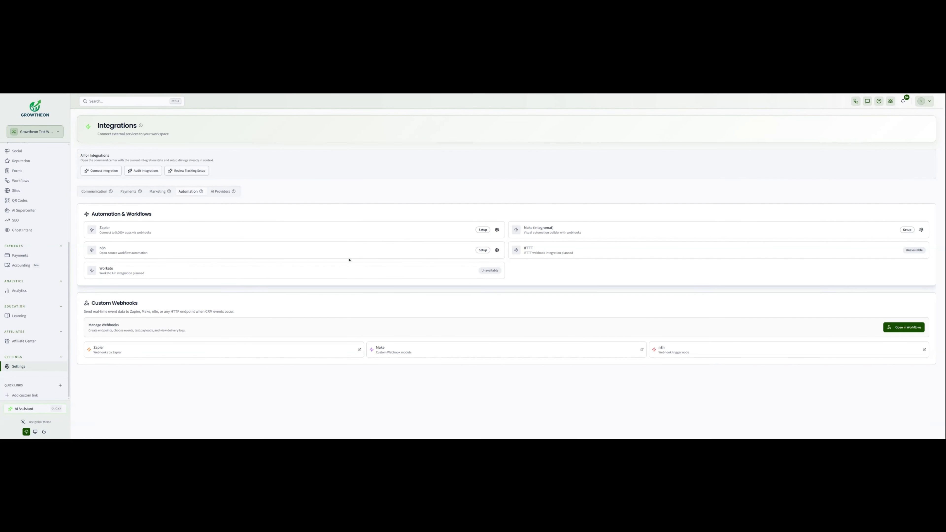
left_click(223, 192)
scroll(475, 301, "down", 2)
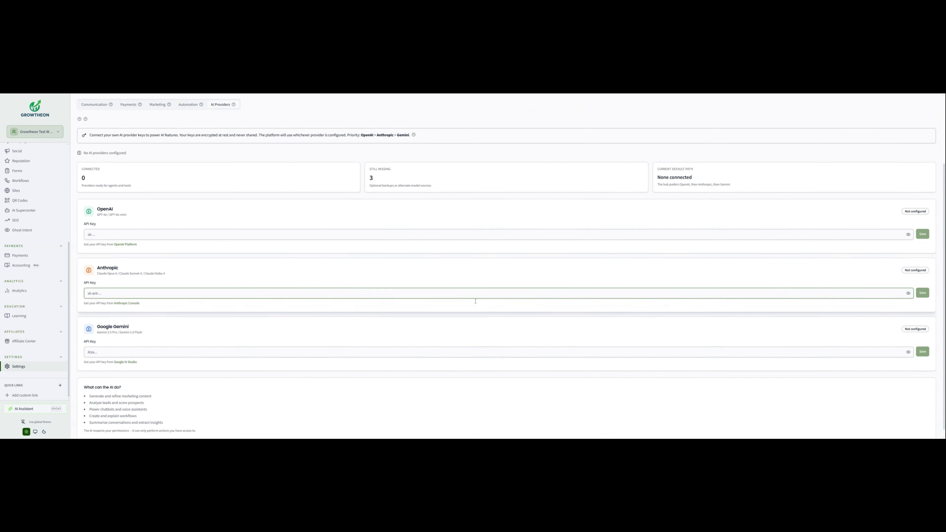
scroll(475, 283, "up", 3)
Step: Return to the Launchpad and open Email Setup from the workspace setup items
scroll(22, 150, "up", 3)
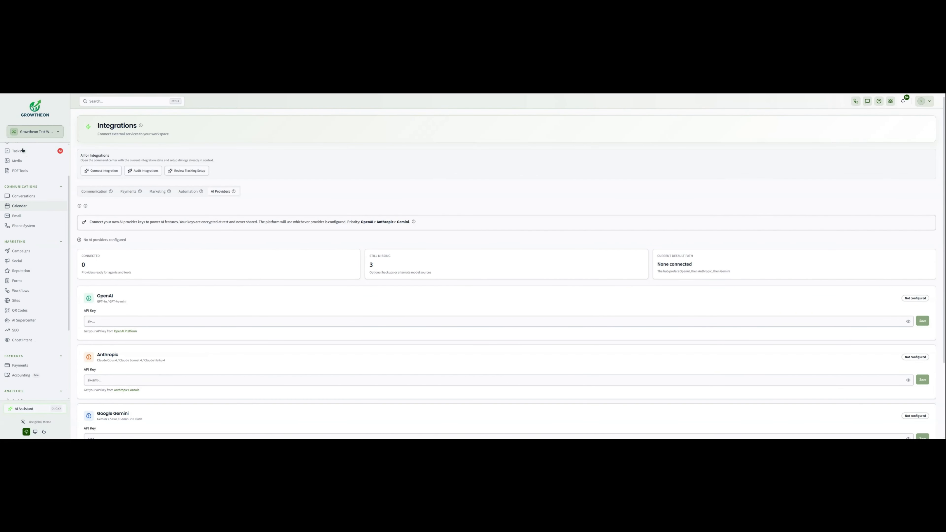
scroll(22, 150, "up", 3)
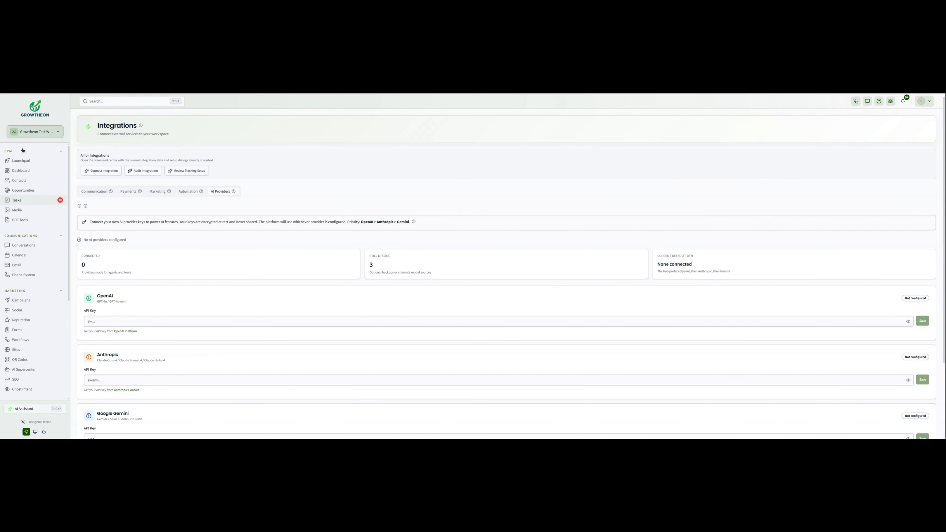
left_click(28, 162)
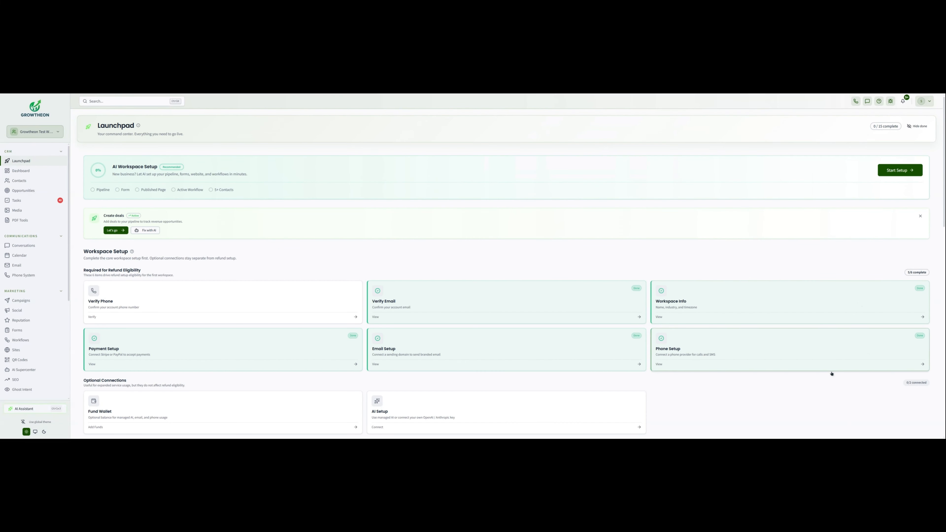
scroll(939, 234, "down", 1)
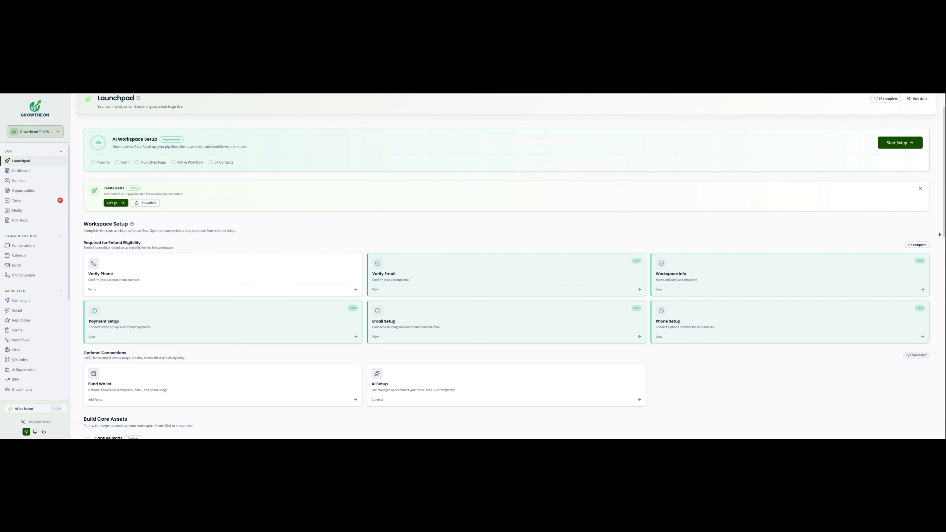
left_click(425, 335)
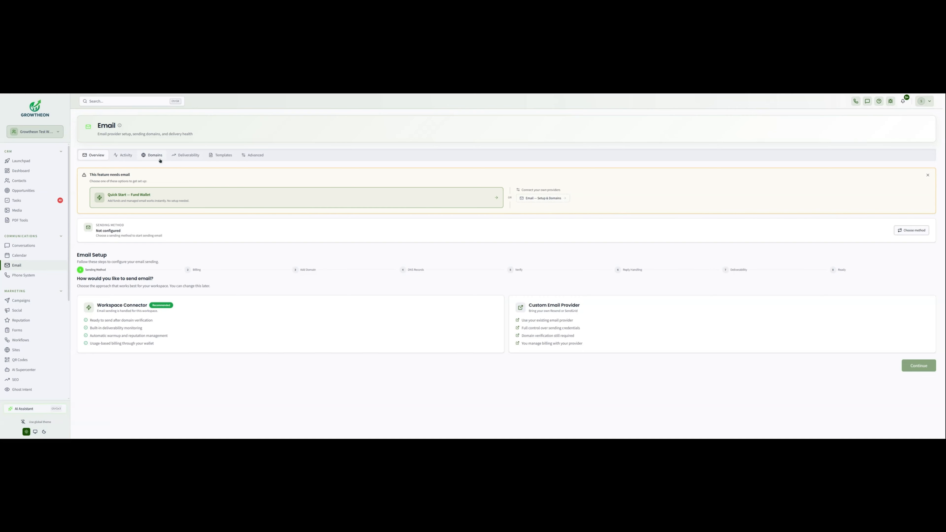
Step: View the sending method choices for the workspace, close them without switching, and review the Email Setup options
left_click(905, 230)
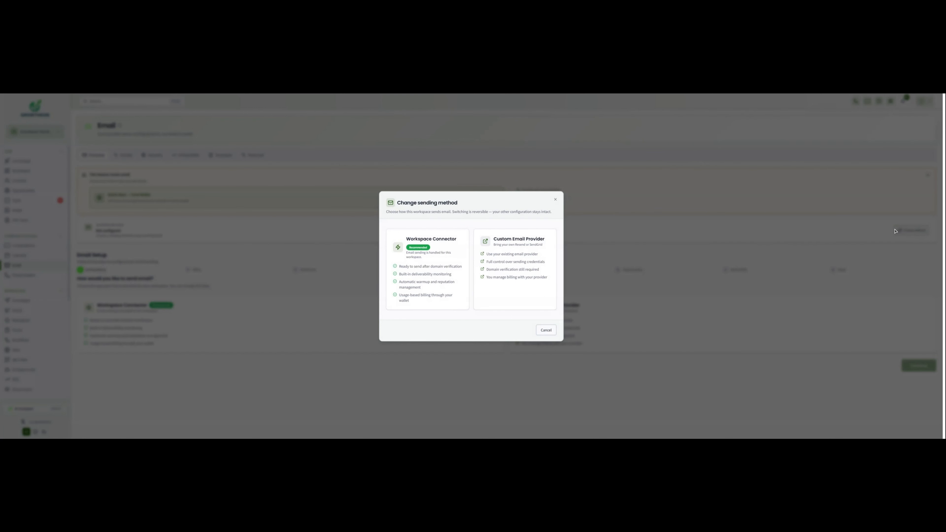
left_click(545, 329)
left_click_drag(88, 299, 336, 370)
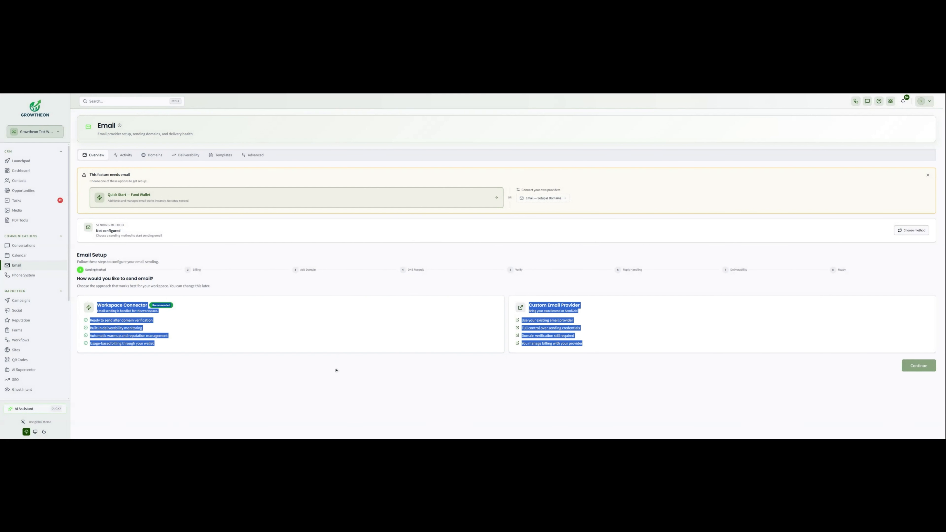
Step: Select Custom Email Provider as the way to send email in Email Setup
left_click(539, 297)
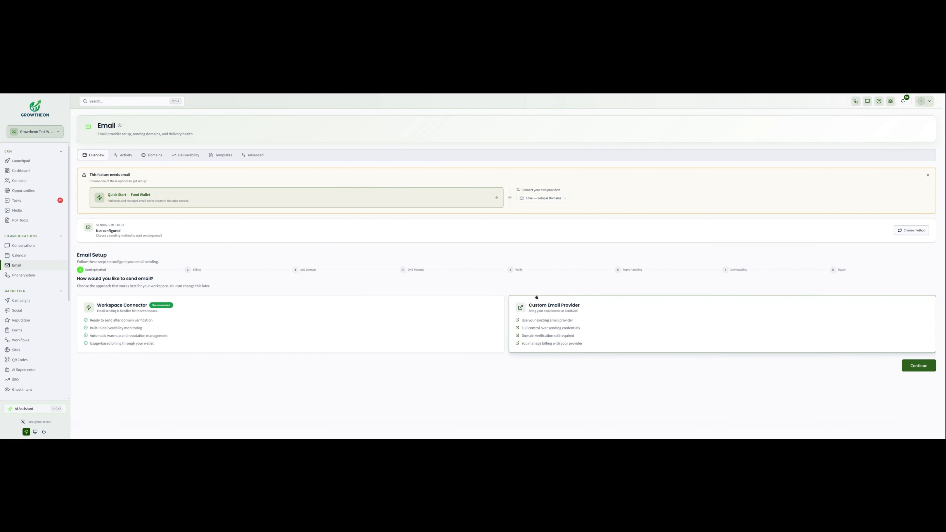
left_click_drag(540, 297, 829, 330)
left_click(837, 368)
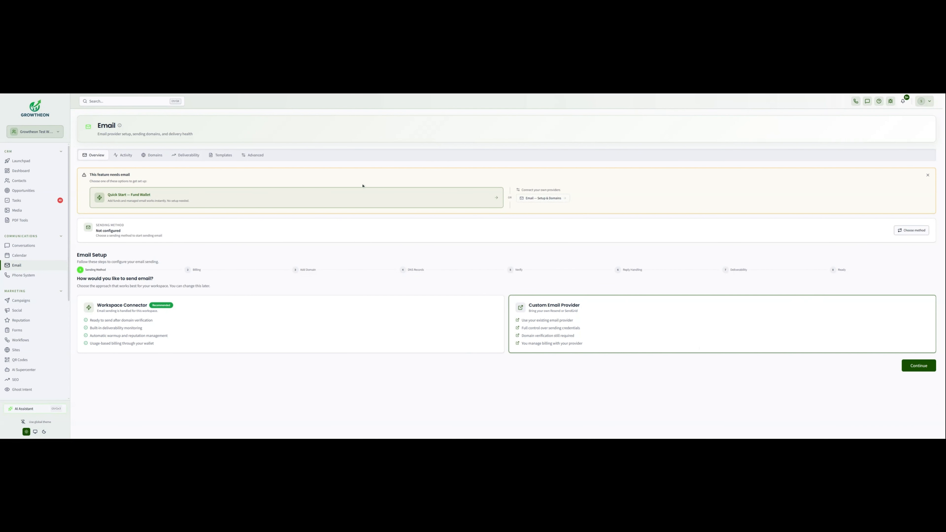
Step: View the advanced custom email provider settings and the saved email templates
left_click(257, 158)
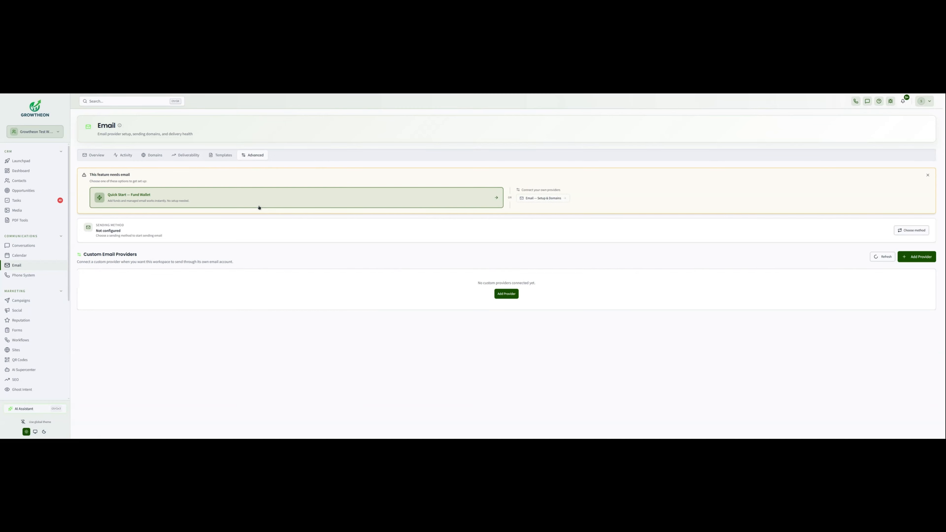
left_click(226, 155)
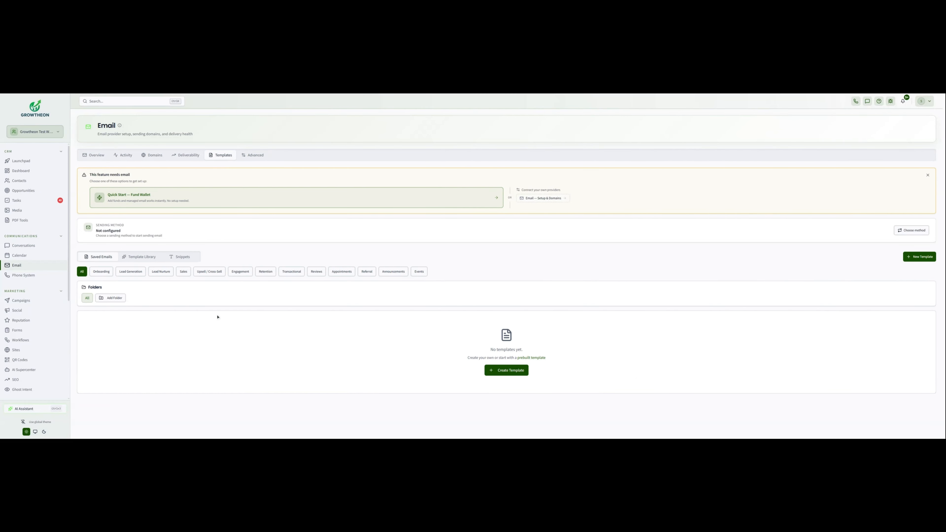
Step: Browse the prebuilt email designs in the Template Library
left_click(141, 260)
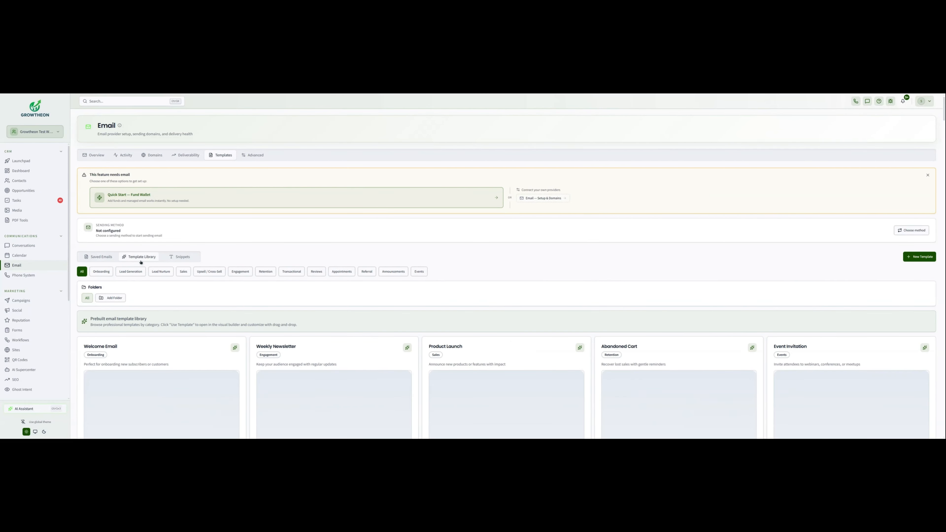
scroll(561, 341, "down", 2)
scroll(561, 341, "down", 3)
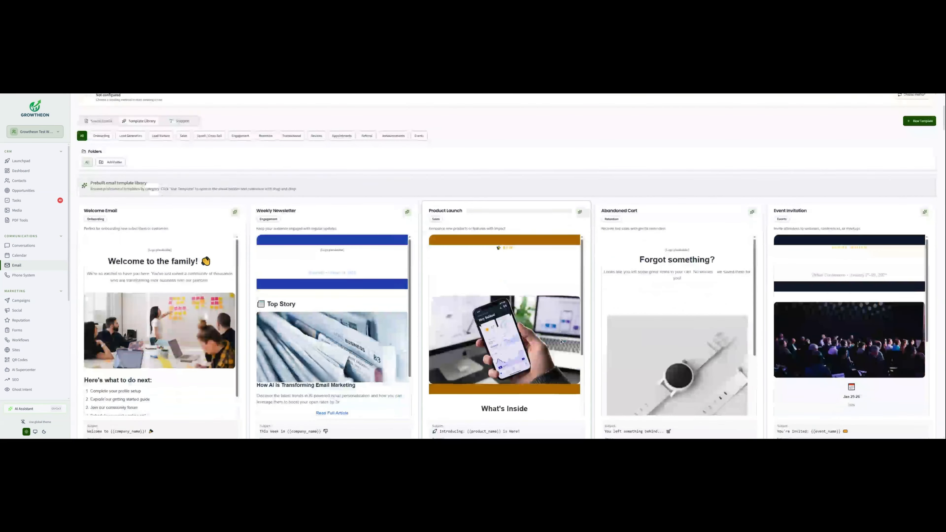
scroll(388, 271, "up", 5)
scroll(388, 271, "down", 2)
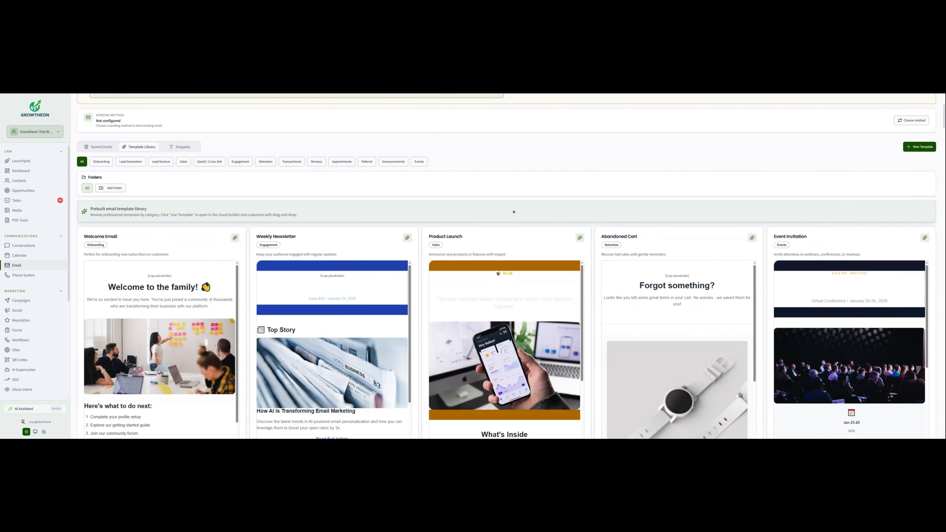
scroll(498, 321, "down", 1)
scroll(499, 321, "down", 2)
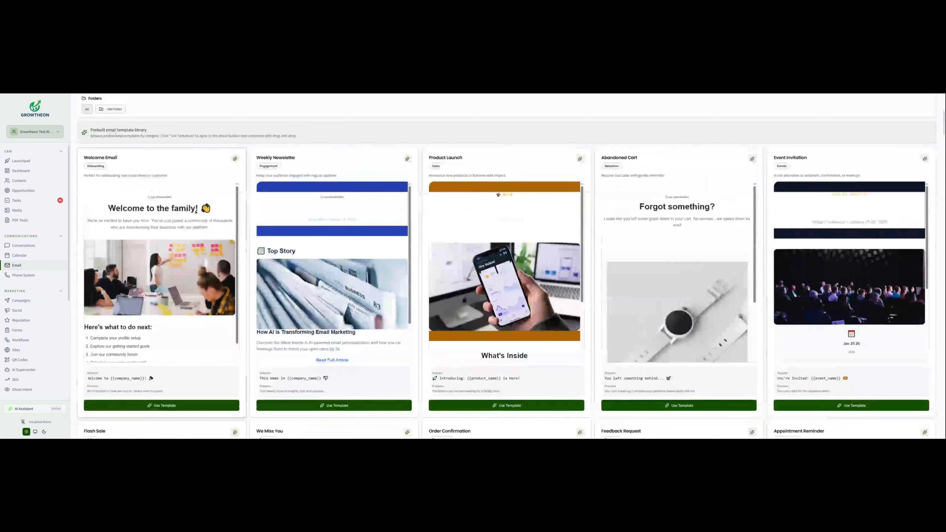
scroll(182, 264, "up", 7)
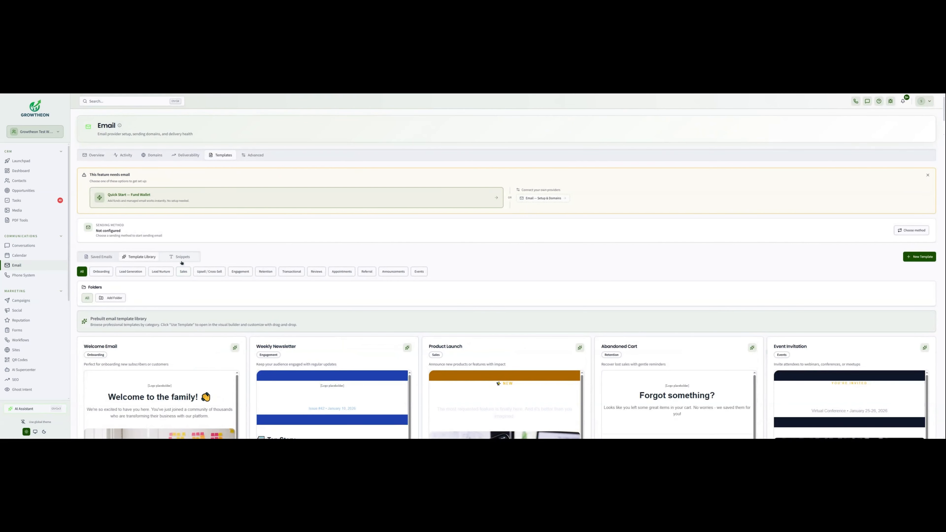
Step: Browse the prebuilt email snippets in the Snippets section of the email templates
left_click(182, 257)
scroll(242, 283, "down", 6)
scroll(262, 294, "up", 3)
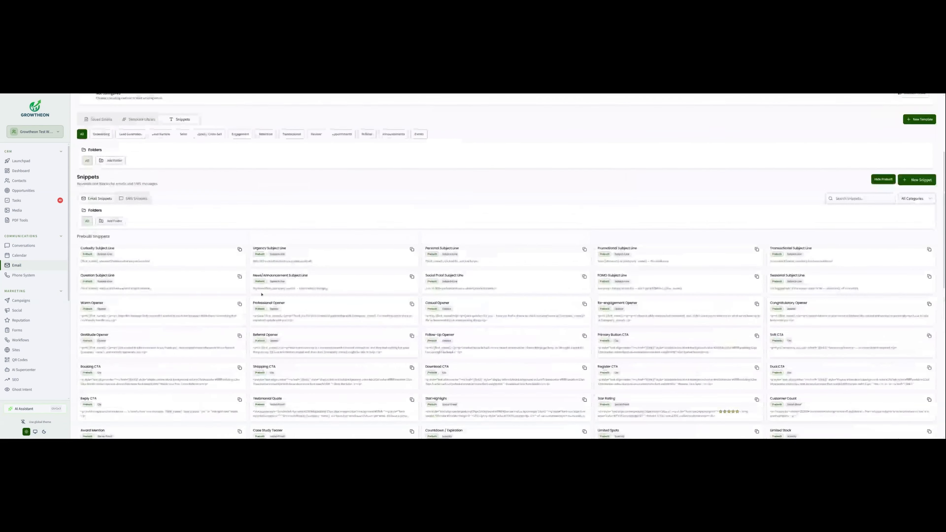
scroll(262, 294, "up", 4)
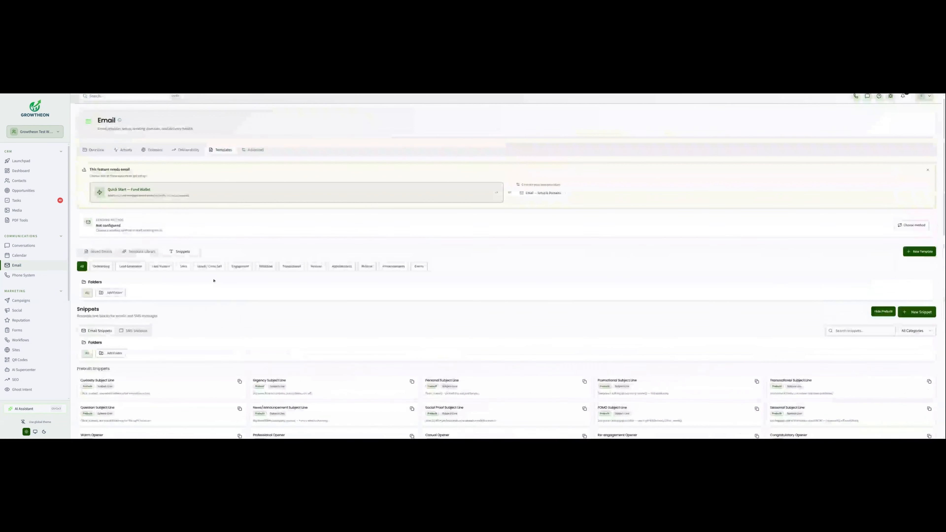
Step: Open Phone Setup from the Launchpad and return to the phone provider selection
left_click(19, 161)
scroll(586, 340, "down", 2)
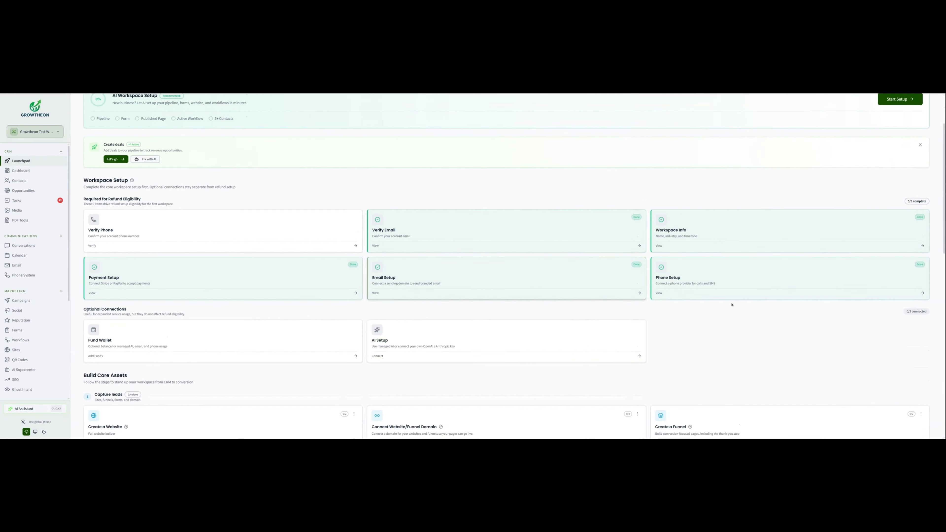
scroll(732, 305, "up", 1)
left_click(779, 294)
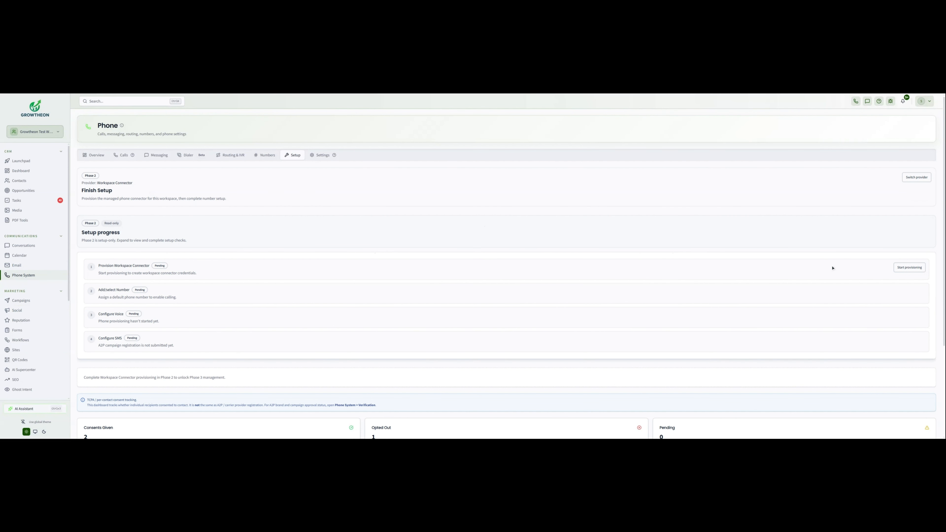
scroll(888, 198, "down", 1)
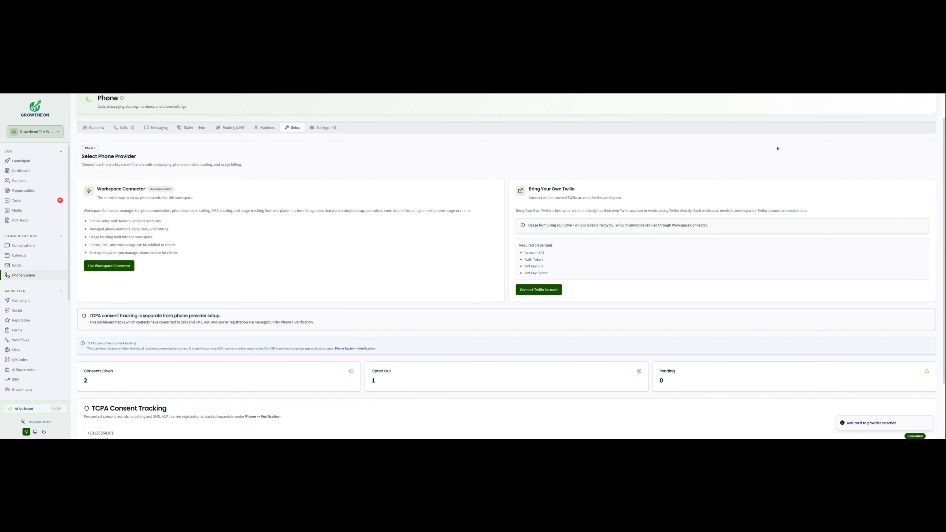
Step: Compare the Workspace Connector and Bring Your Own Twilio descriptions under Select Phone Provider
left_click_drag(103, 190, 234, 216)
left_click(239, 256)
scroll(239, 256, "down", 1)
scroll(245, 256, "up", 2)
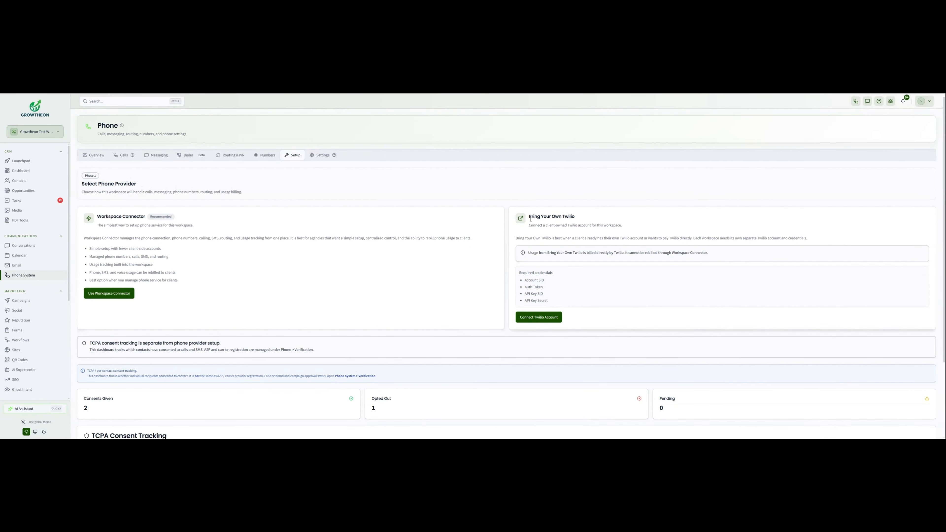
left_click_drag(530, 219, 566, 220)
scroll(614, 257, "down", 2)
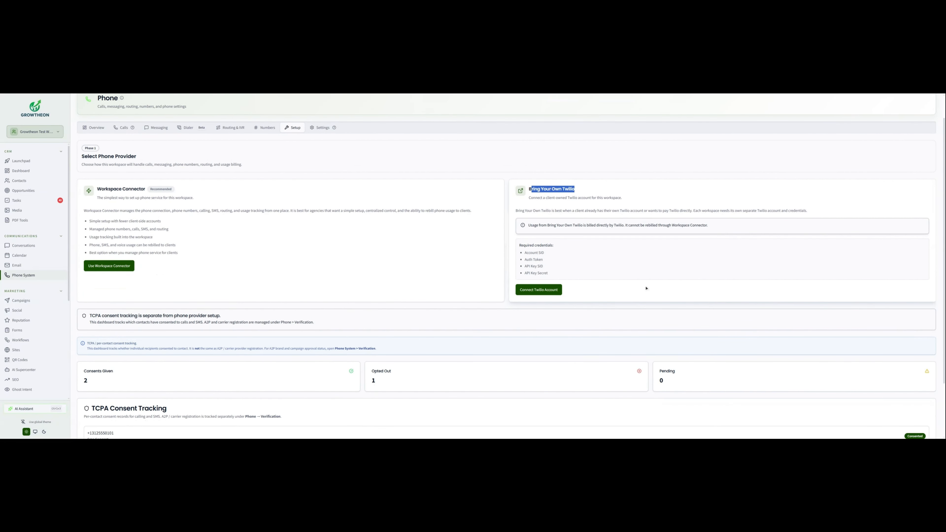
scroll(630, 290, "up", 2)
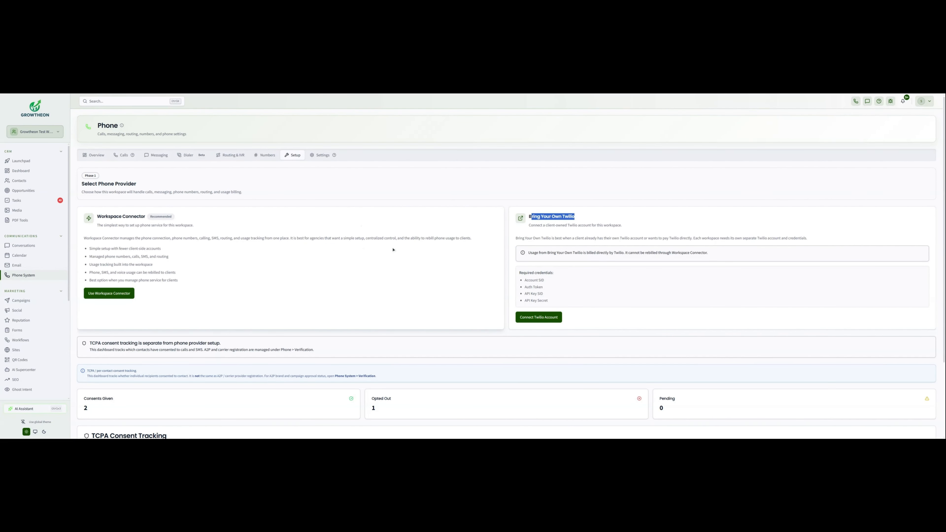
scroll(609, 302, "down", 3)
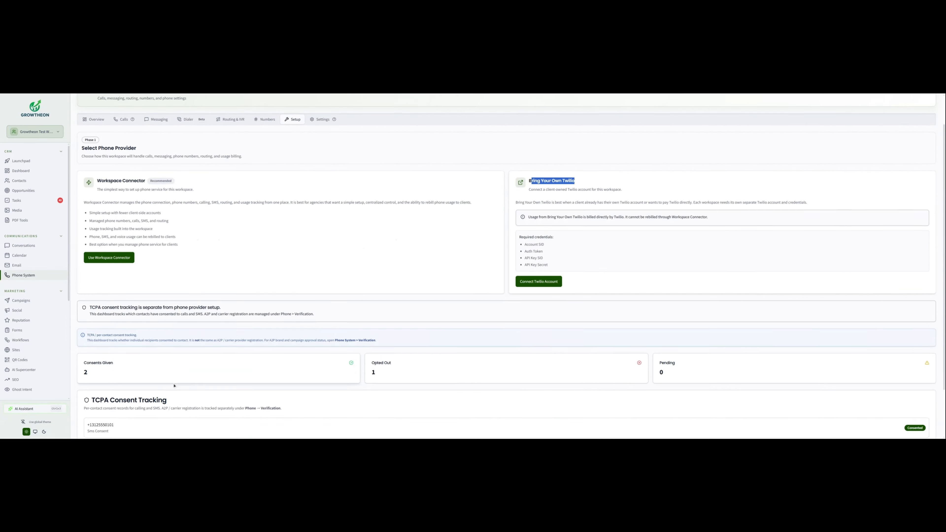
scroll(229, 190, "up", 3)
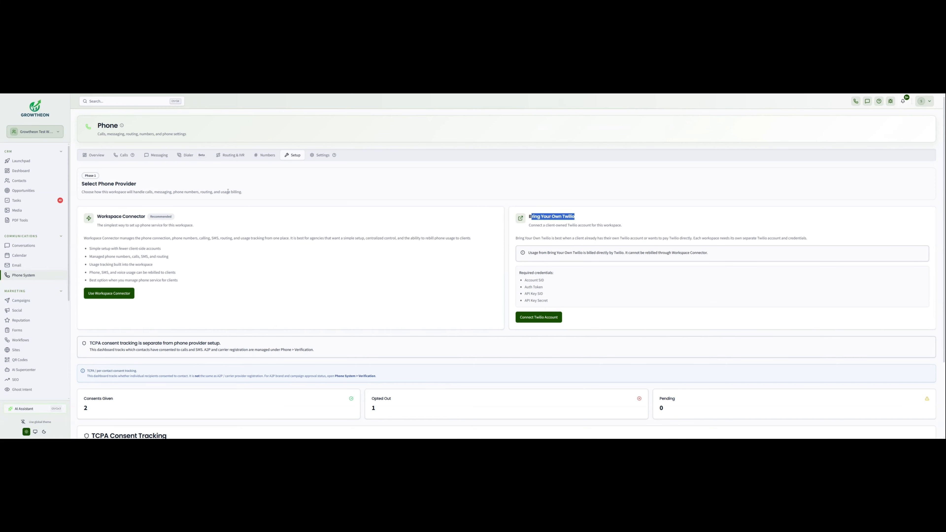
scroll(484, 262, "down", 1)
scroll(483, 262, "up", 1)
Step: Review the call forwarding rules, smart call routing, conference bridges and IVR flows in the phone system
left_click(231, 155)
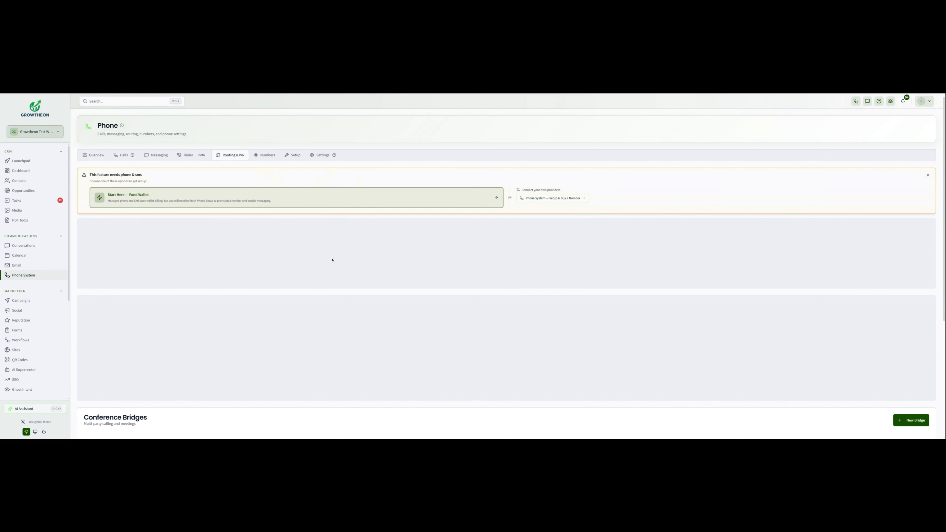
scroll(339, 289, "down", 5)
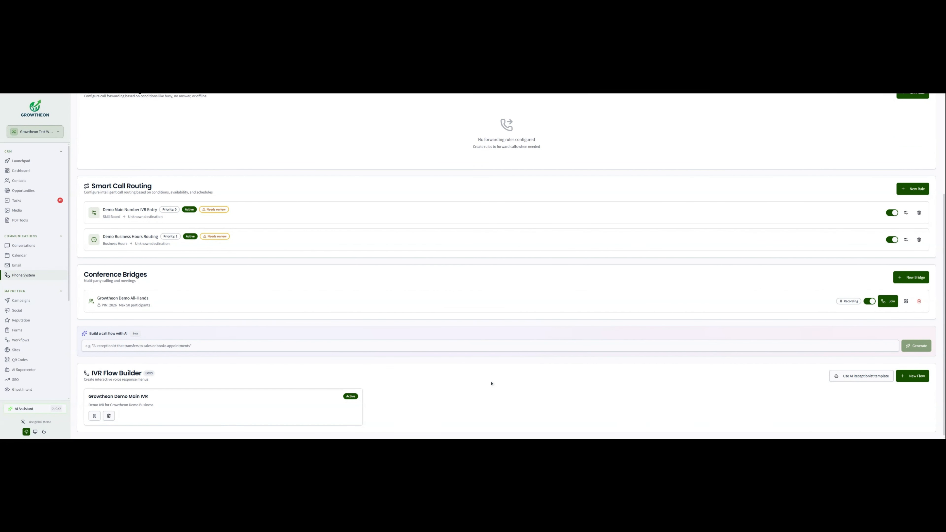
scroll(491, 383, "up", 5)
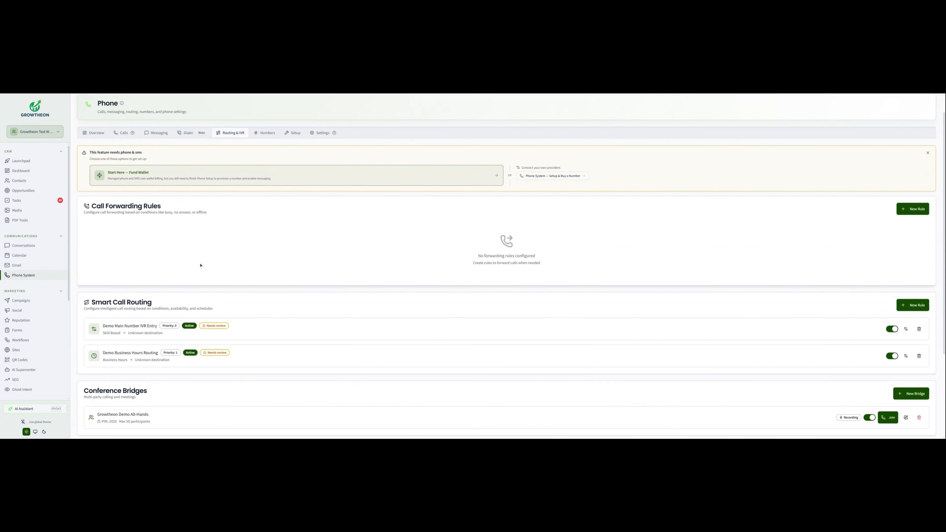
Step: View the phone system's Dialer and its call statistics and call logs
left_click(155, 155)
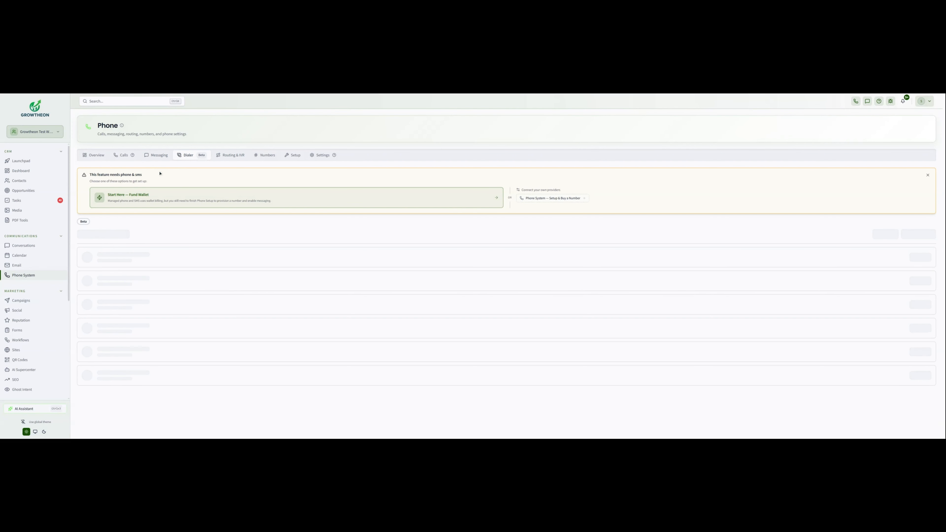
left_click(123, 155)
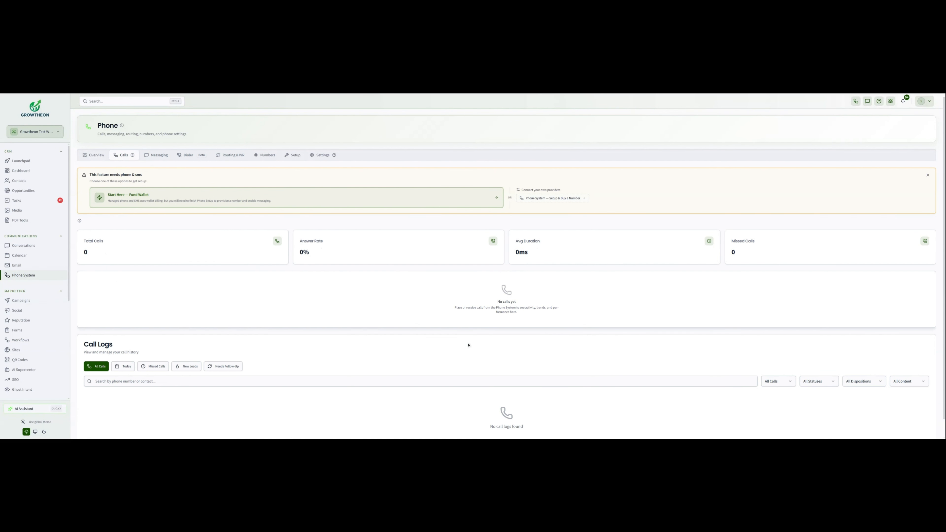
scroll(468, 345, "down", 1)
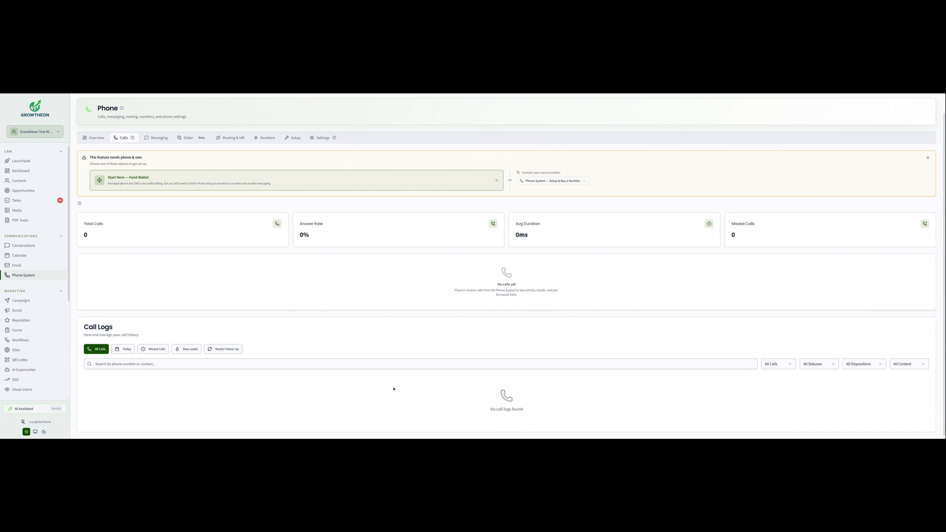
Step: Review the phone policy, greetings, audio and multi-line settings, and view the Numbers section of the phone system
left_click(296, 139)
left_click(324, 138)
scroll(396, 359, "down", 6)
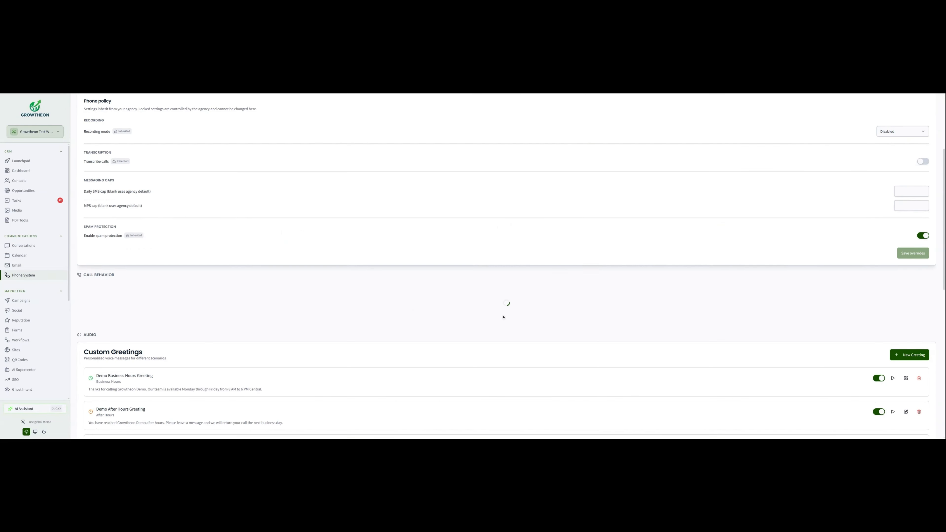
scroll(396, 361, "down", 3)
scroll(399, 365, "down", 7)
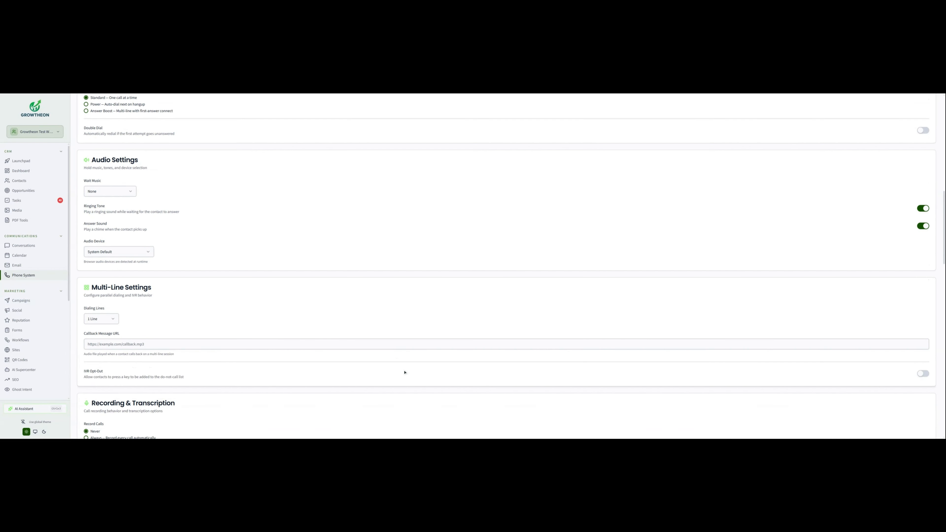
scroll(400, 366, "up", 2)
scroll(291, 205, "up", 10)
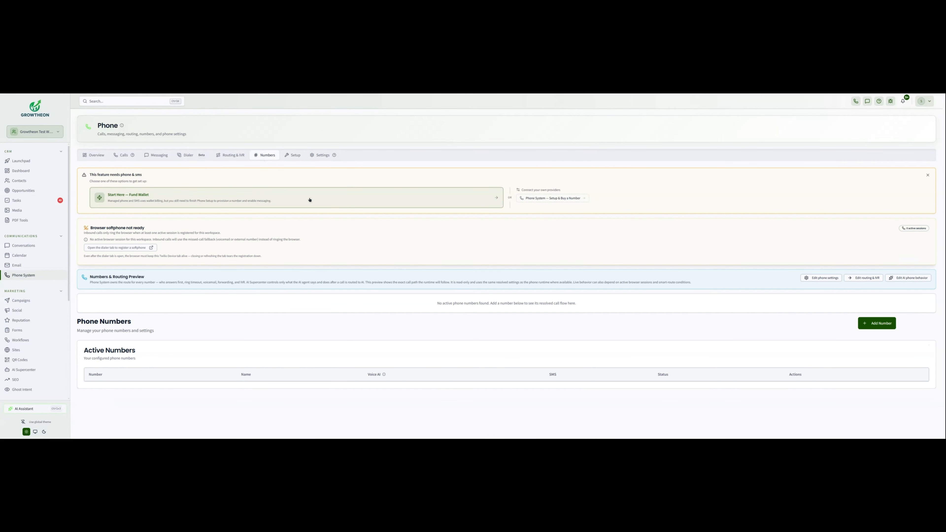
left_click(296, 156)
left_click(265, 156)
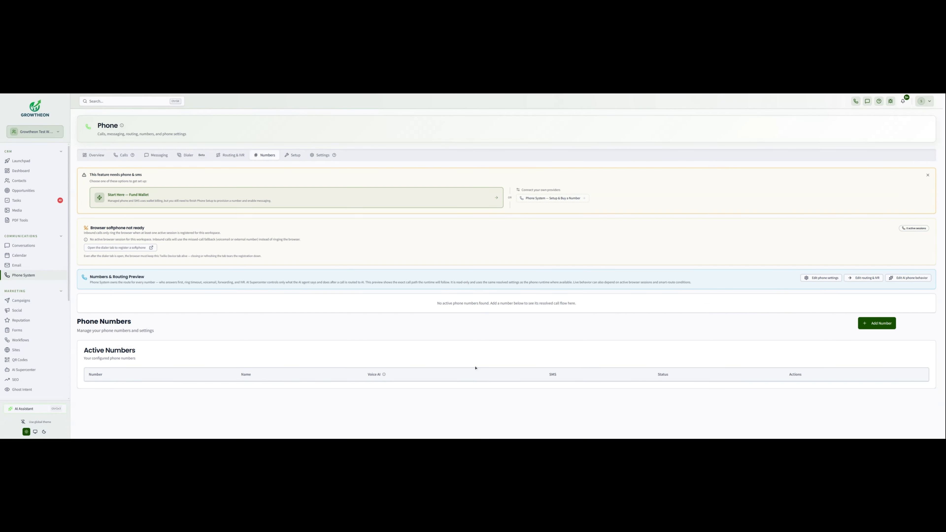
Step: Reread the Workspace Connector description in the phone setup and view the TCPA consent tracking records
left_click(293, 155)
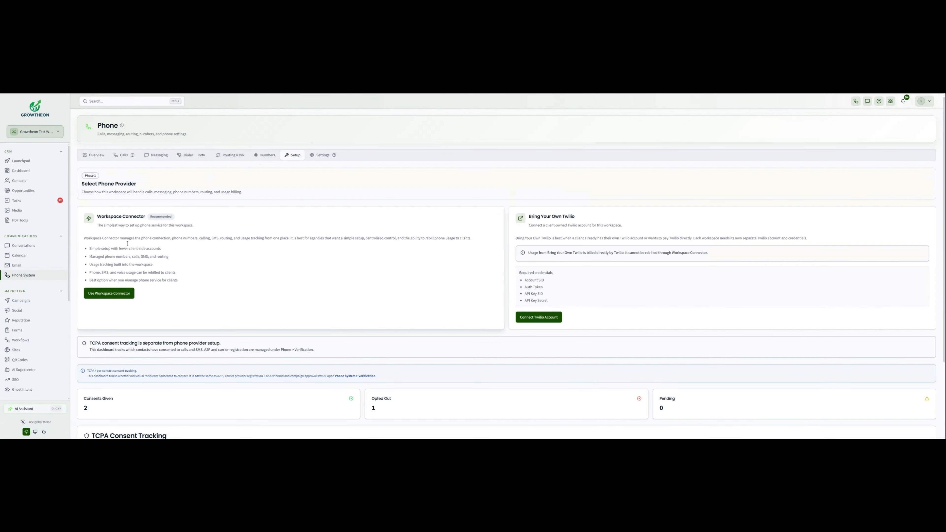
left_click_drag(133, 228, 278, 250)
left_click(266, 285)
left_click(306, 249)
scroll(388, 353, "down", 1)
scroll(387, 352, "down", 2)
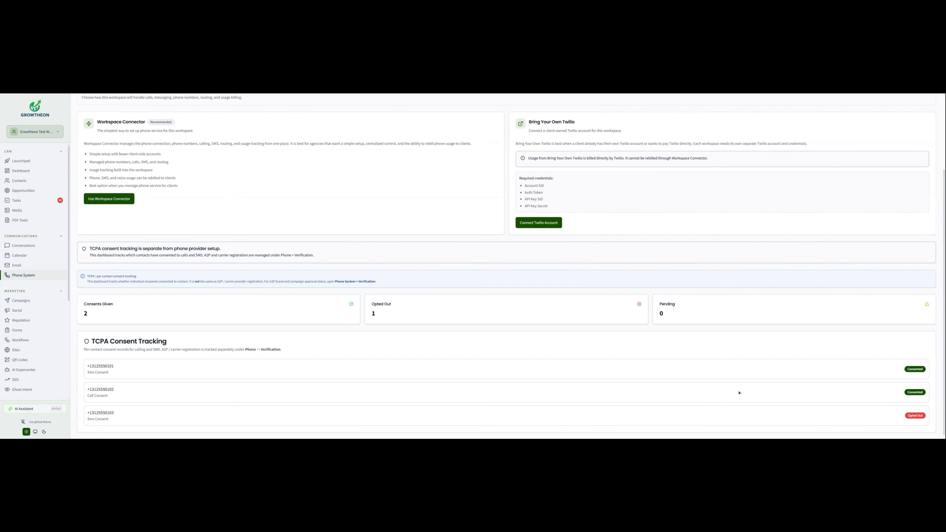
Step: Choose Workspace Connector as the workspace's phone provider
scroll(433, 352, "up", 3)
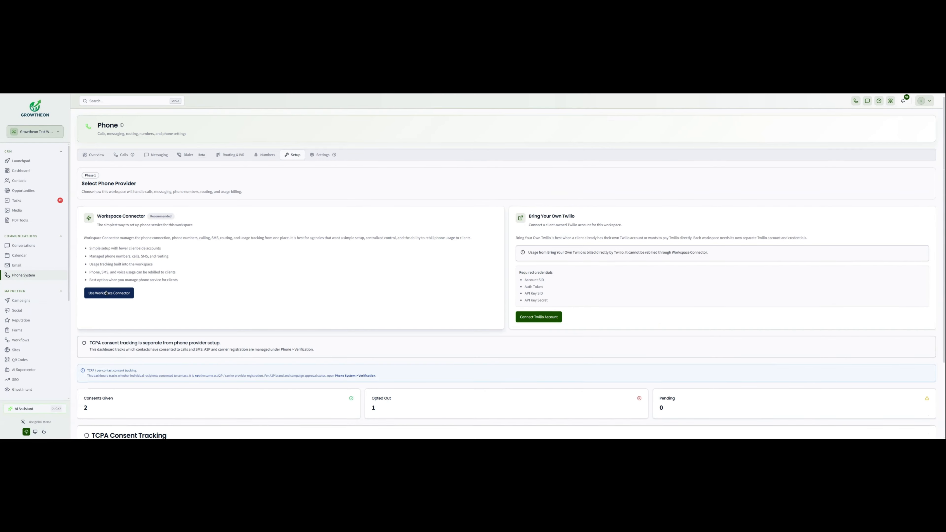
scroll(115, 293, "down", 1)
left_click(115, 267)
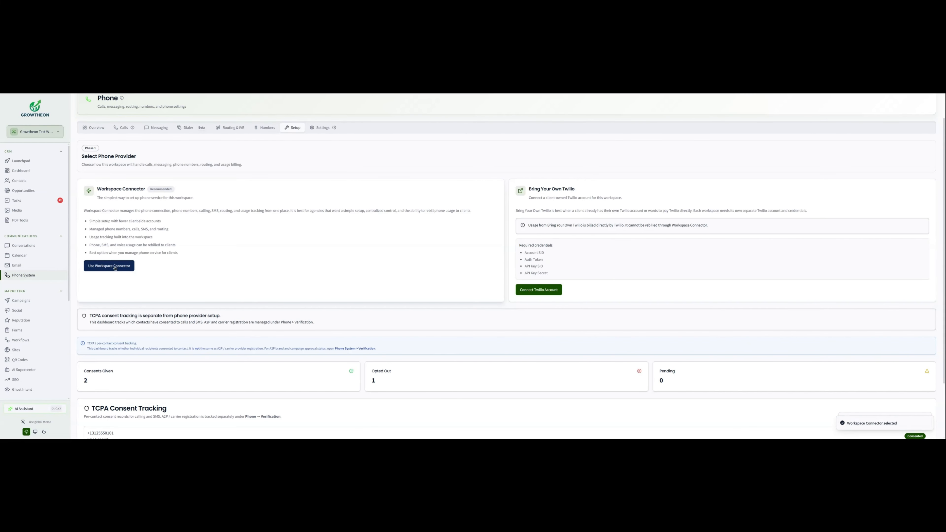
scroll(45, 245, "up", 3)
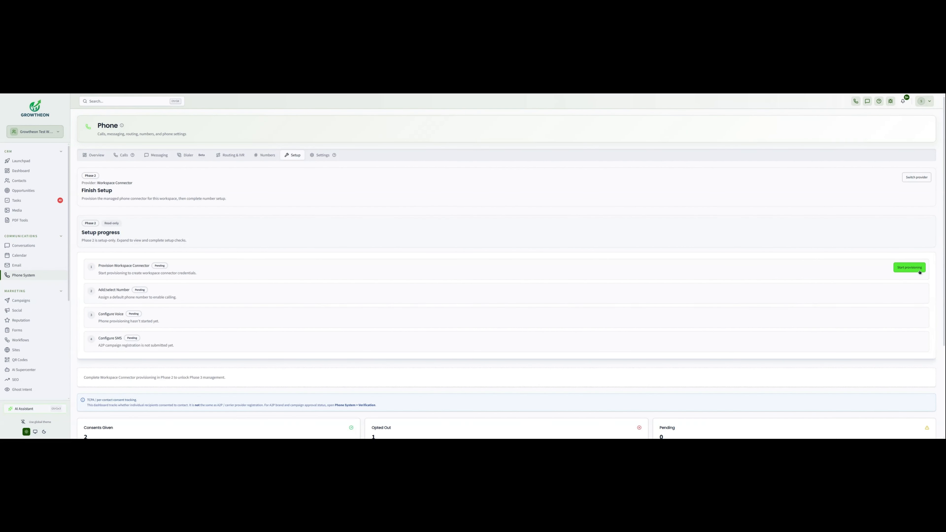
Step: Start provisioning the Workspace Connector and check its entry in the setup progress list
scroll(411, 294, "down", 3)
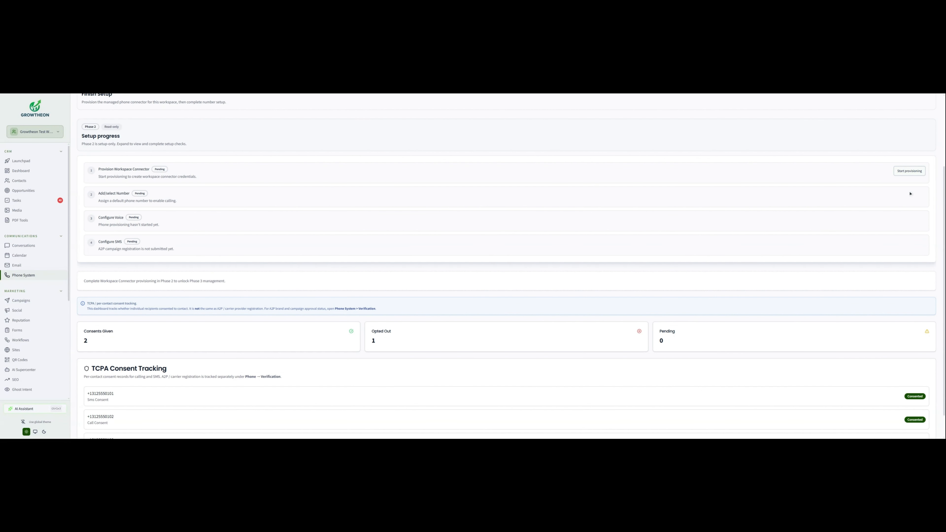
scroll(416, 317, "down", 1)
scroll(279, 130, "up", 2)
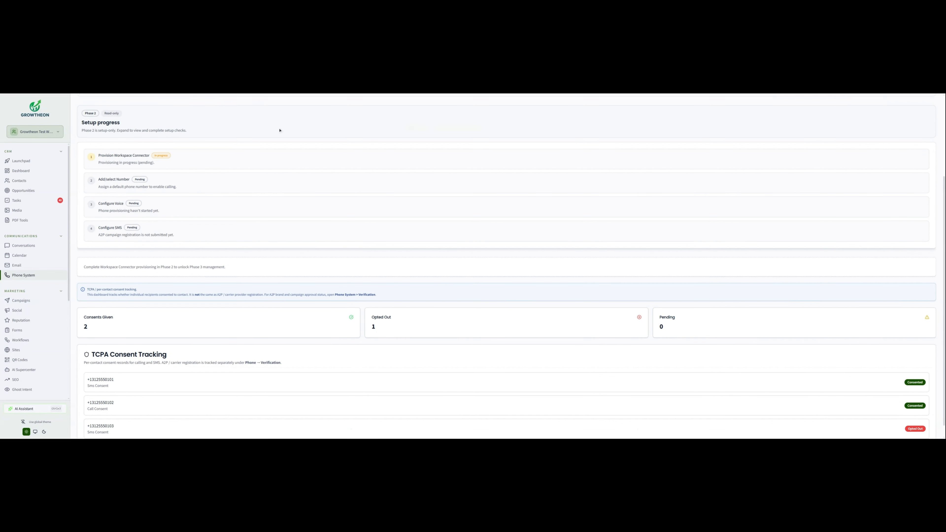
scroll(134, 216, "down", 1)
left_click_drag(101, 181, 176, 187)
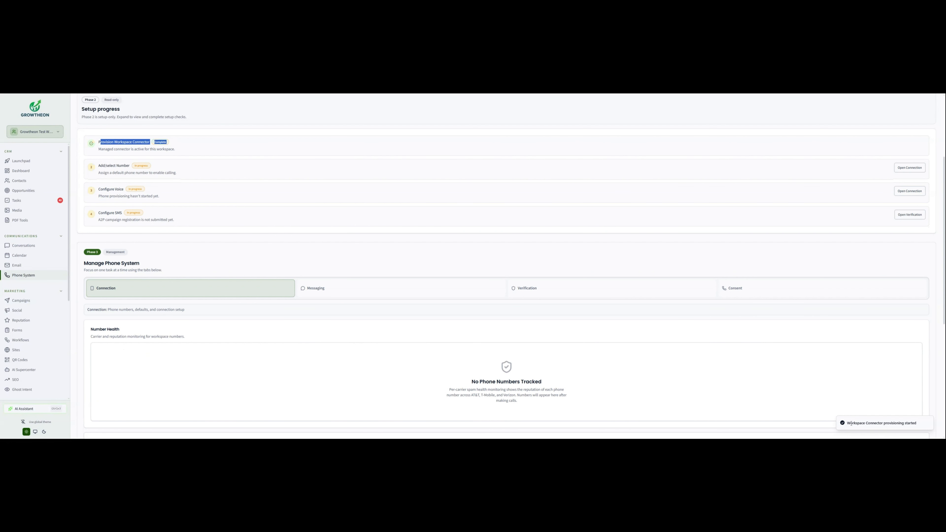
left_click(851, 424)
Step: Review the remaining phone setup checks and the Connection section of Manage Phone System
scroll(829, 346, "down", 4)
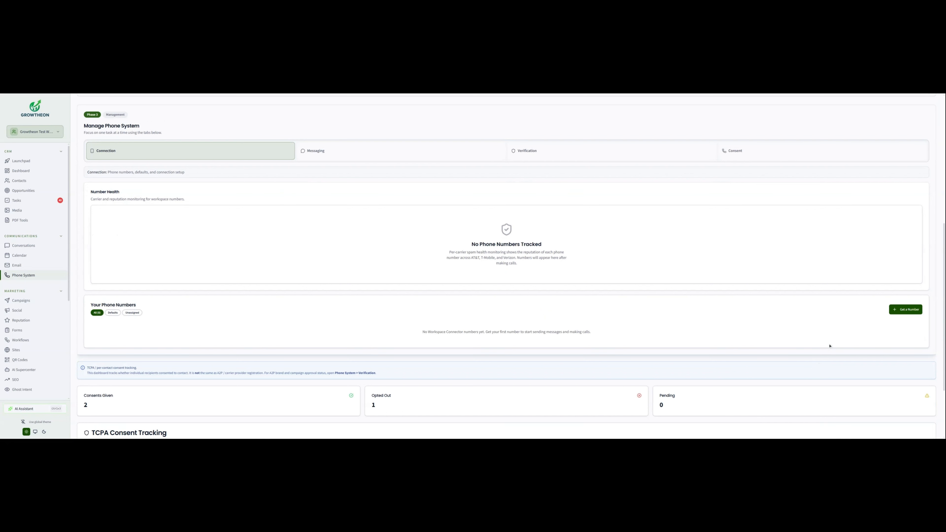
scroll(325, 263, "up", 5)
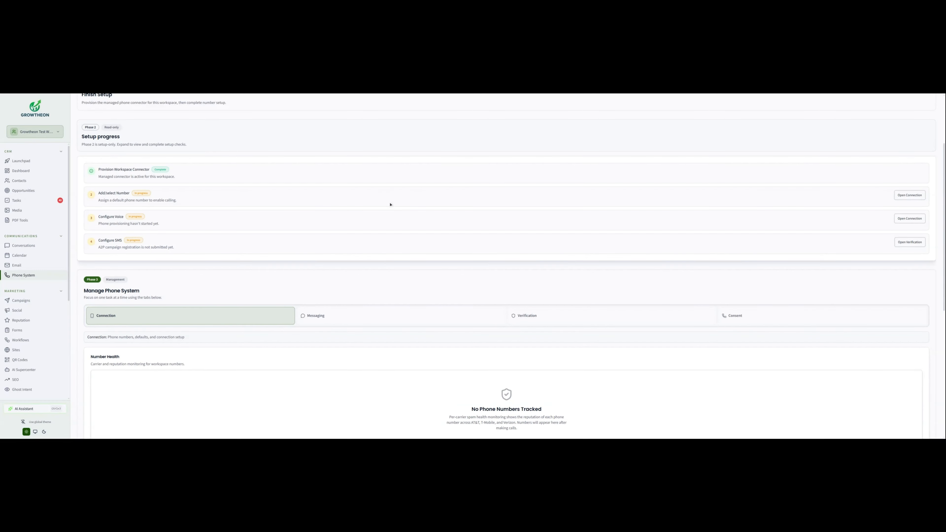
scroll(111, 166, "down", 2)
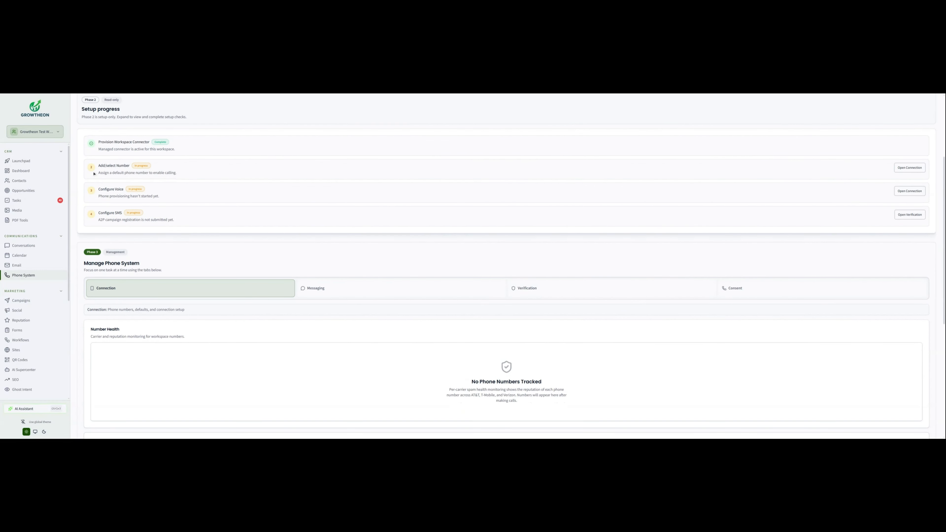
Step: Open the search for available local numbers from Your Phone Numbers and activate the area code field
mouse_move(112, 164)
left_mouse_down()
mouse_move(648, 363)
mouse_move(834, 374)
mouse_move(920, 406)
left_mouse_up()
scroll(919, 404, "down", 2)
left_click(918, 365)
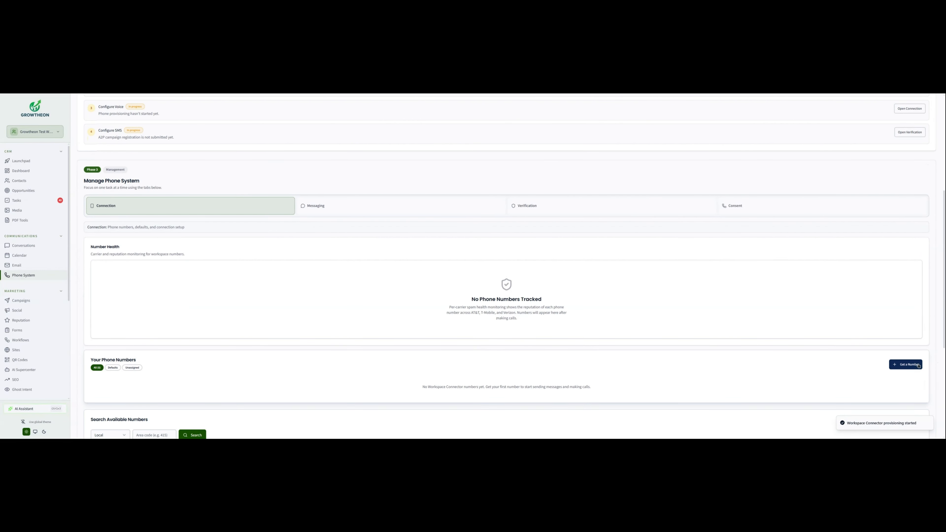
scroll(686, 376, "down", 2)
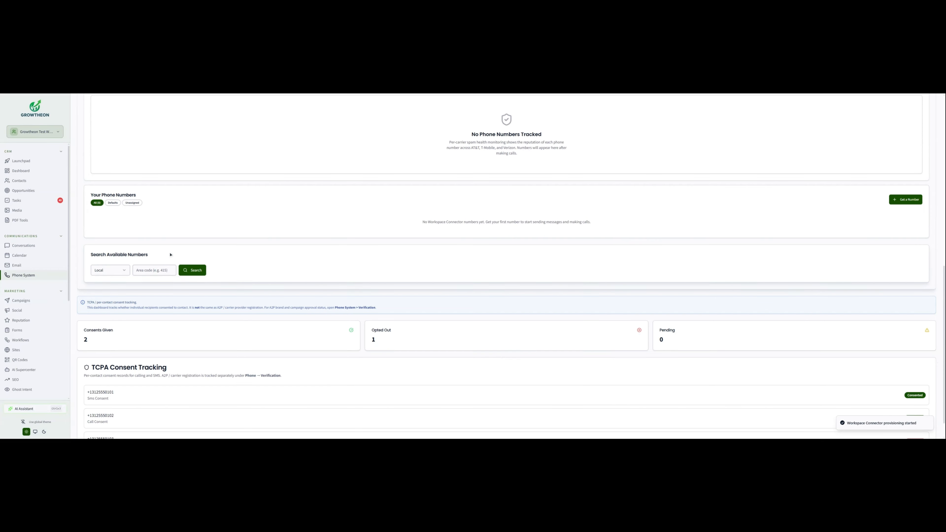
left_click(142, 270)
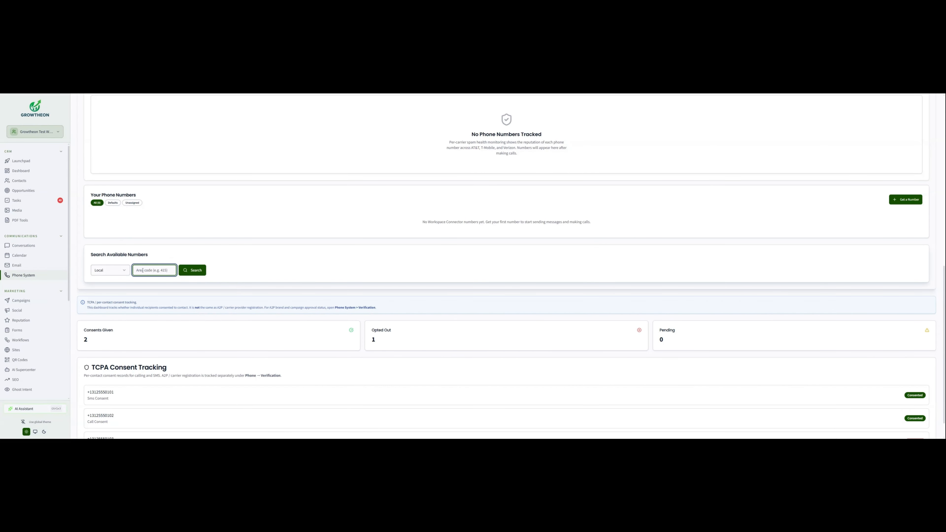
scroll(162, 271, "down", 1)
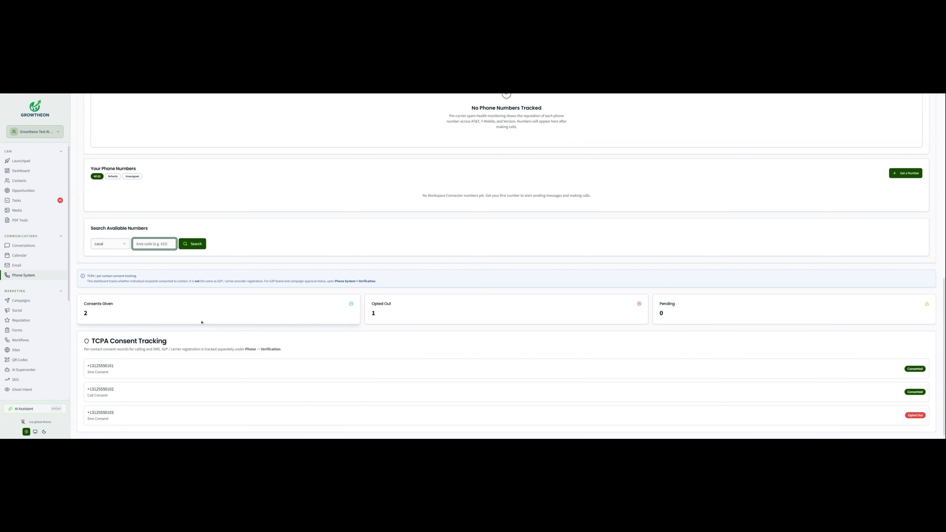
Step: Search the available local phone numbers for area code 415 and review the offered numbers with their monthly fees
scroll(187, 259, "up", 1)
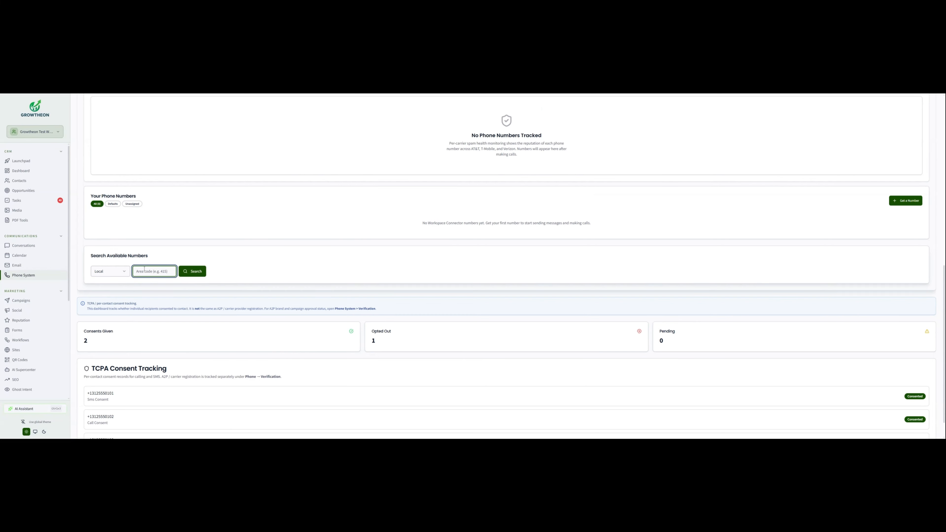
type("415")
left_click(198, 275)
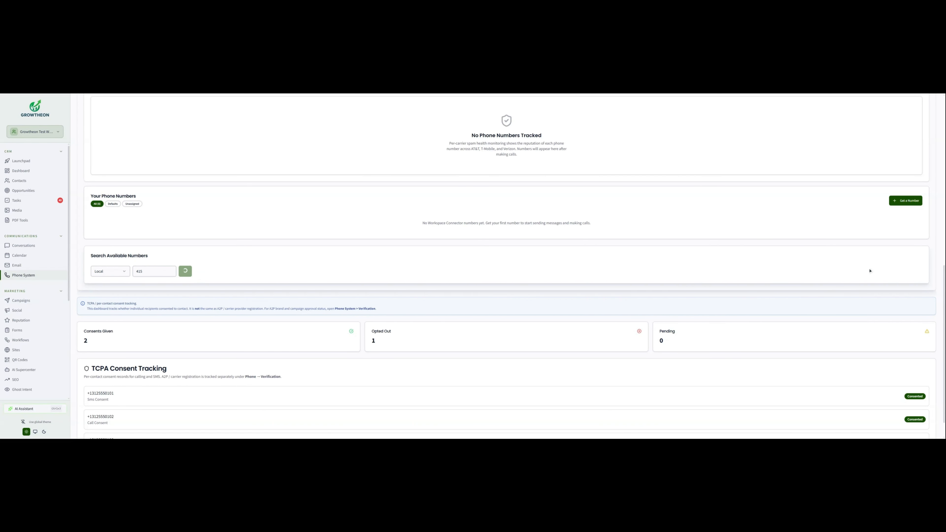
scroll(111, 293, "down", 1)
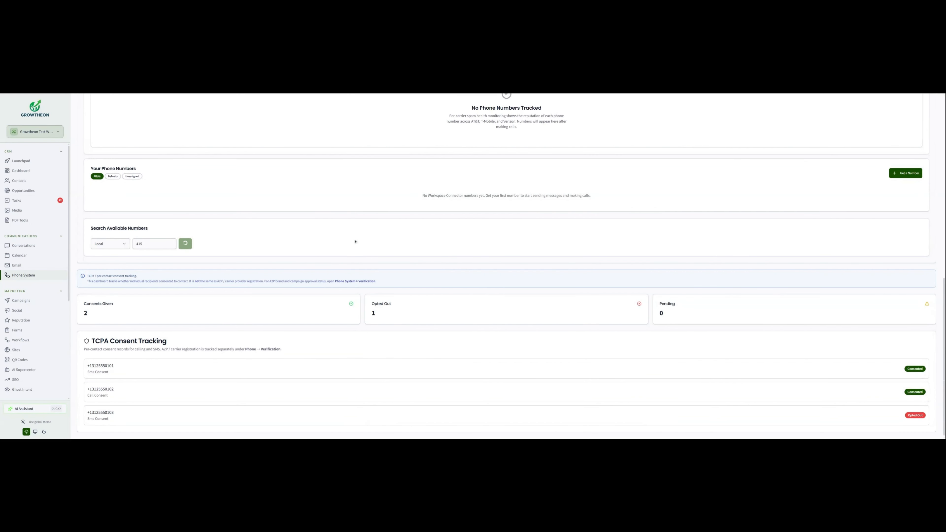
scroll(283, 320, "down", 2)
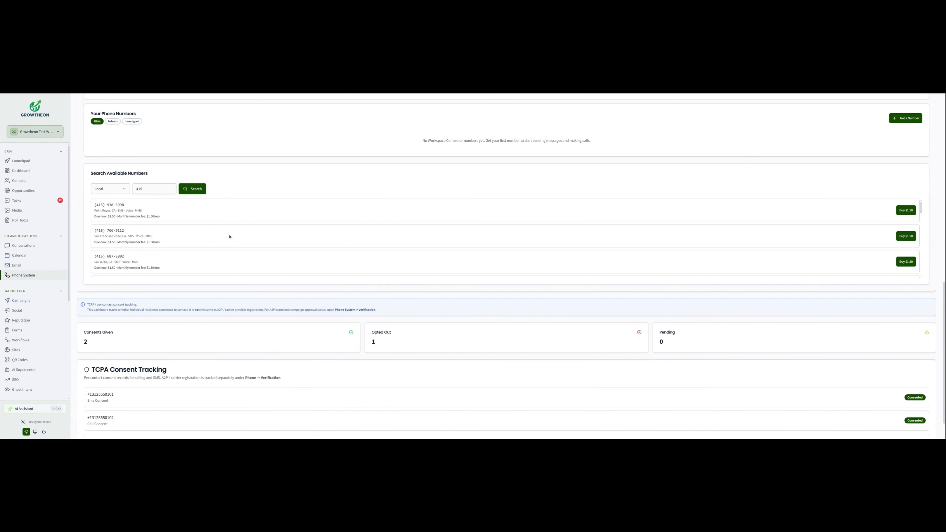
scroll(239, 242, "up", 4)
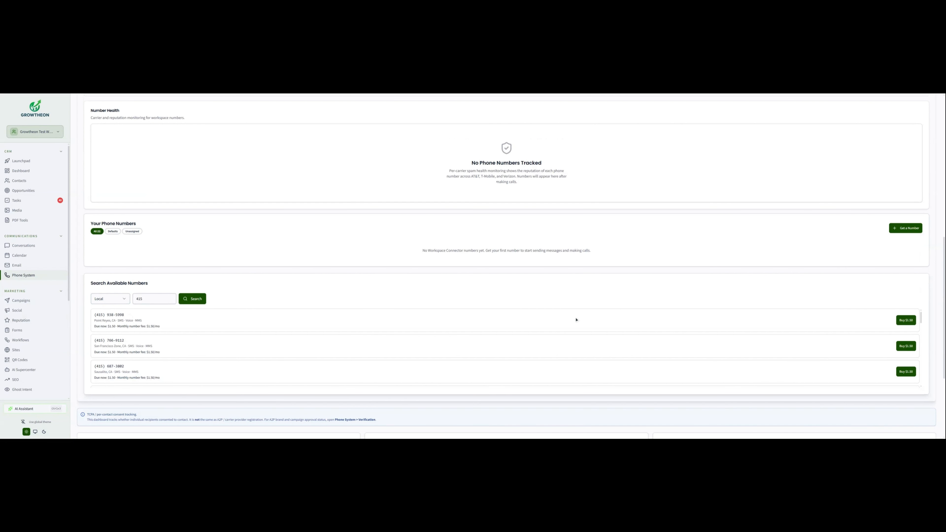
left_click_drag(576, 320, 841, 317)
scroll(870, 342, "up", 1)
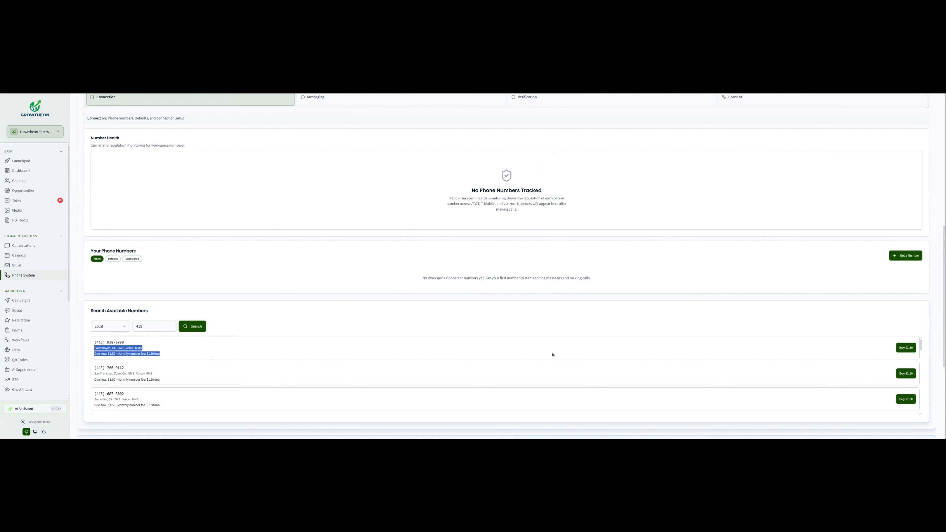
Step: Review the Workspace Connector setup progress list, highlighting the registration note under Configure SMS
scroll(168, 256, "up", 7)
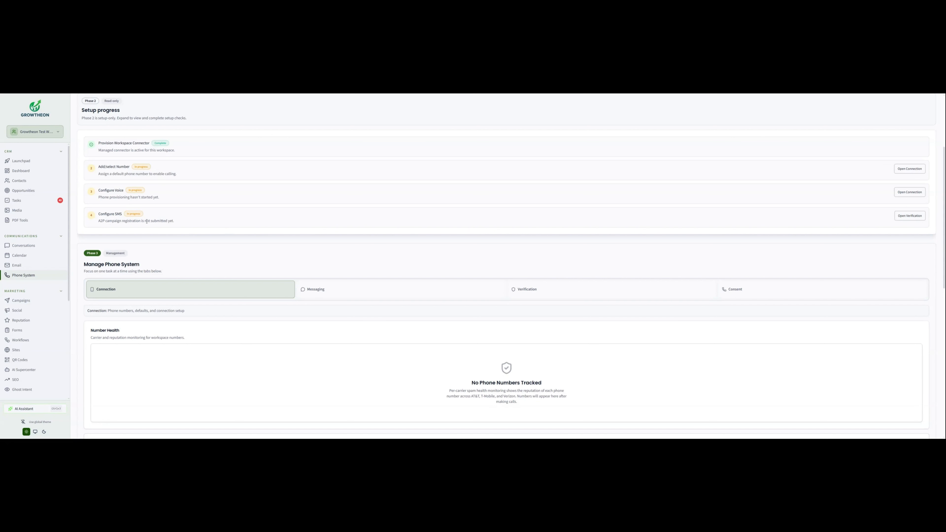
left_click_drag(163, 232, 97, 221)
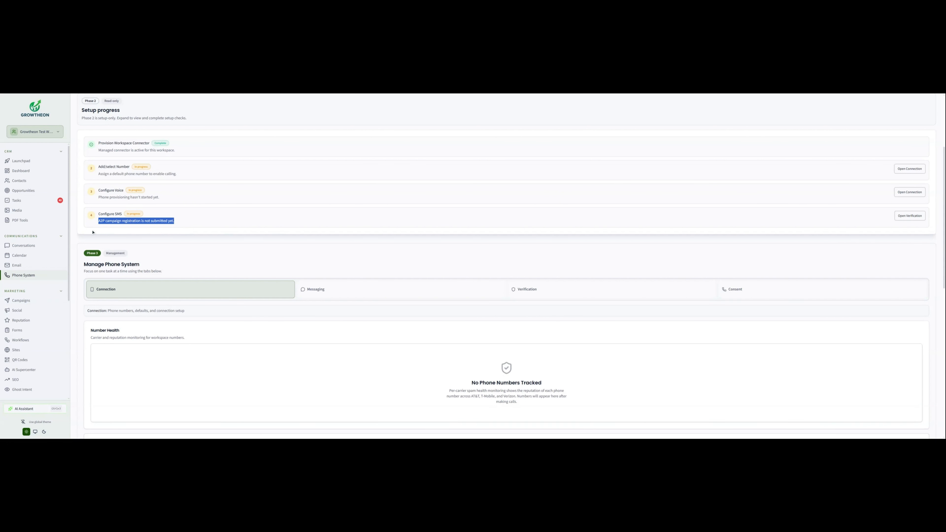
scroll(298, 261, "down", 1)
scroll(321, 245, "up", 5)
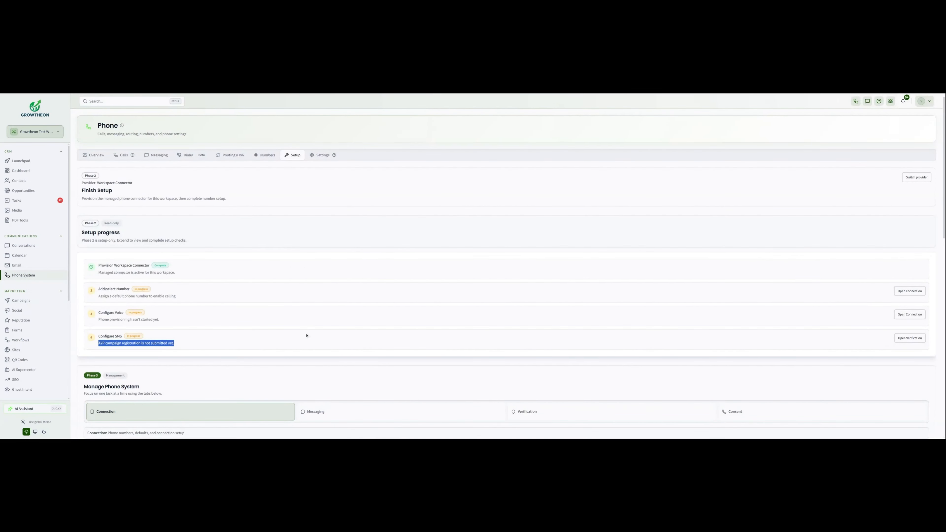
scroll(409, 238, "down", 1)
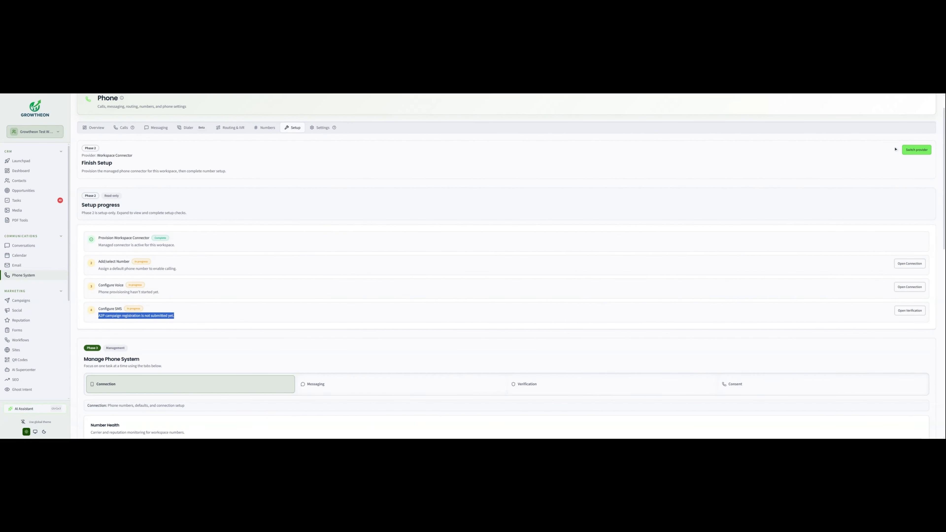
Step: Return to the phone provider selection and choose Bring Your Own Twilio instead of Workspace Connector
left_click(913, 151)
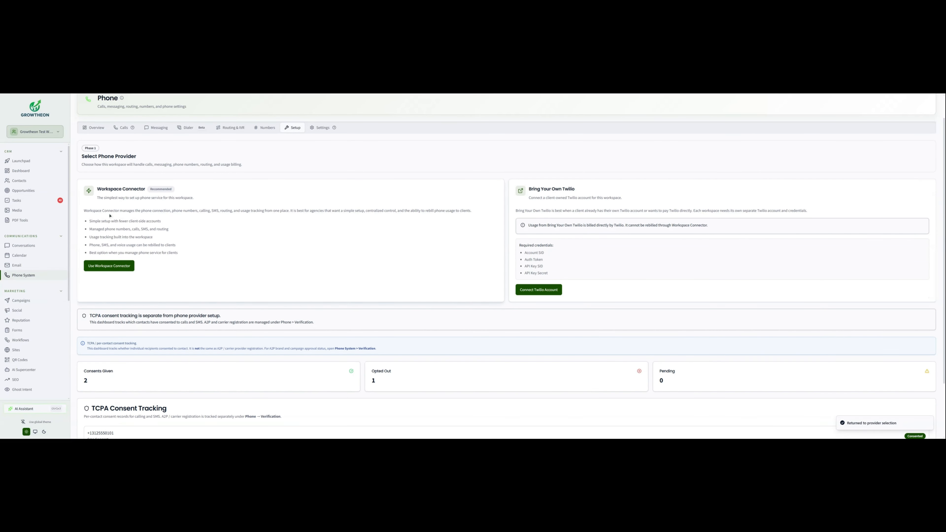
left_click_drag(113, 189, 233, 198)
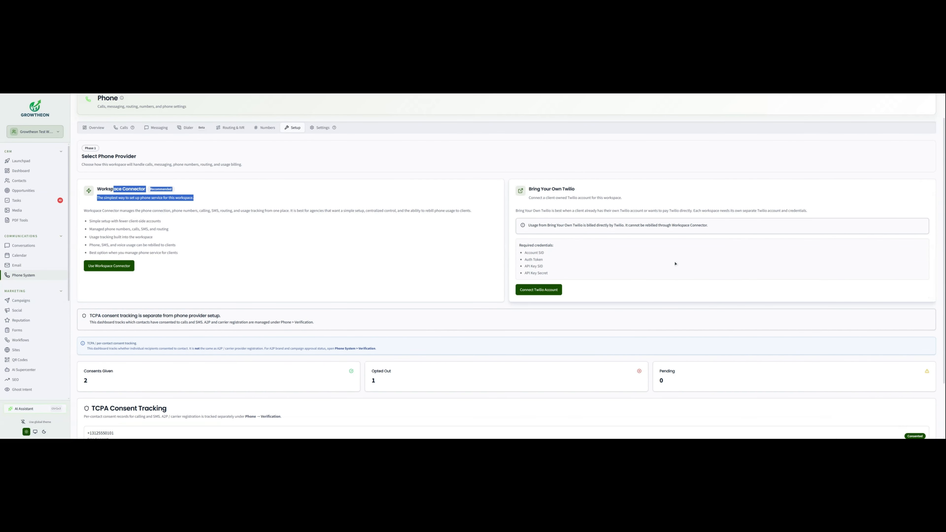
scroll(675, 263, "up", 1)
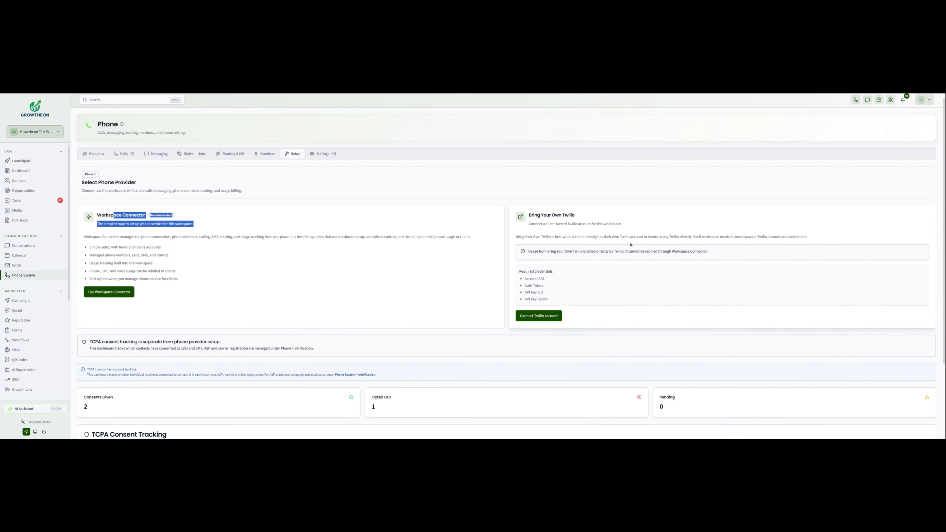
left_click(551, 318)
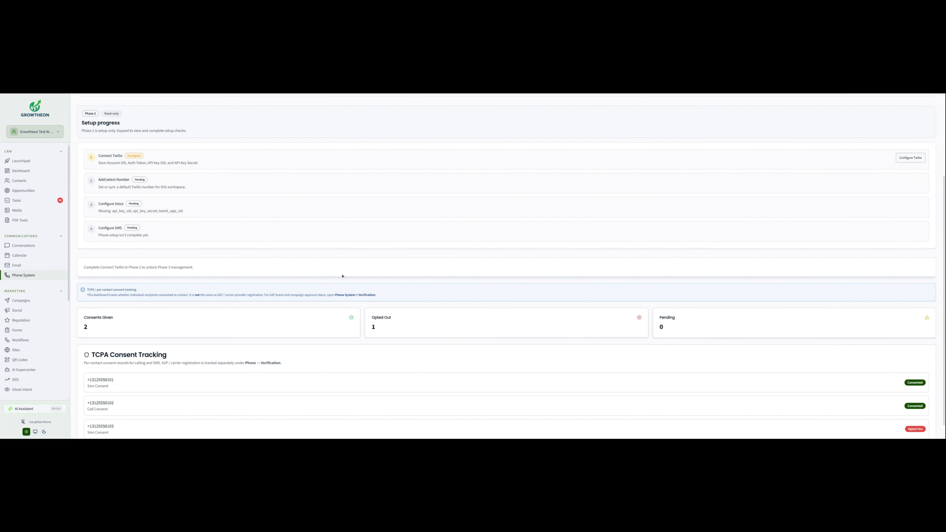
Step: Examine the Connect Twilio page, including its setup progress checks and the TCPA consent tracking section
scroll(341, 274, "up", 4)
scroll(500, 294, "down", 4)
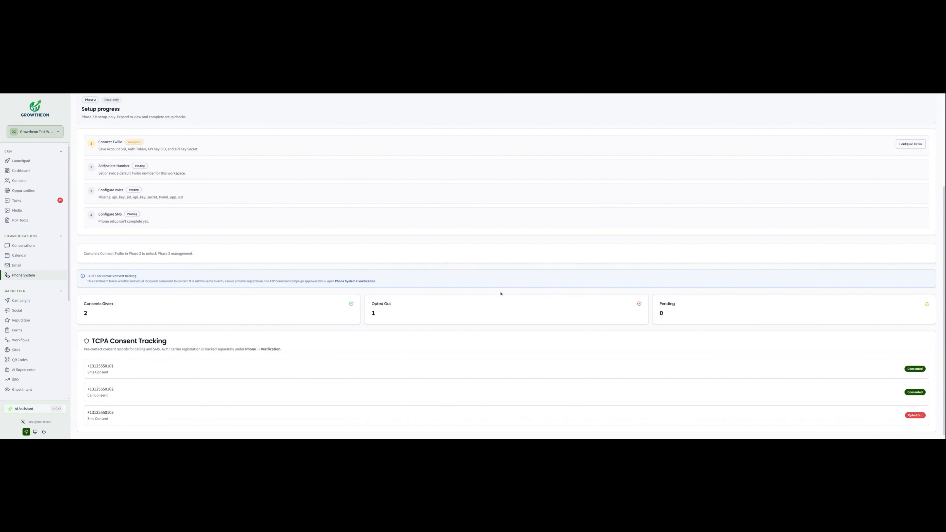
scroll(621, 339, "up", 4)
scroll(36, 400, "down", 4)
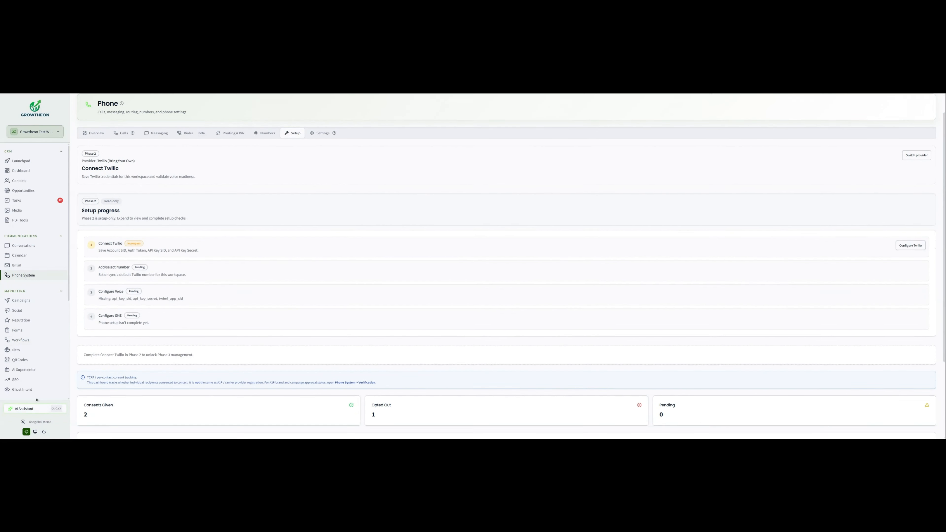
scroll(36, 384, "down", 3)
scroll(37, 385, "down", 2)
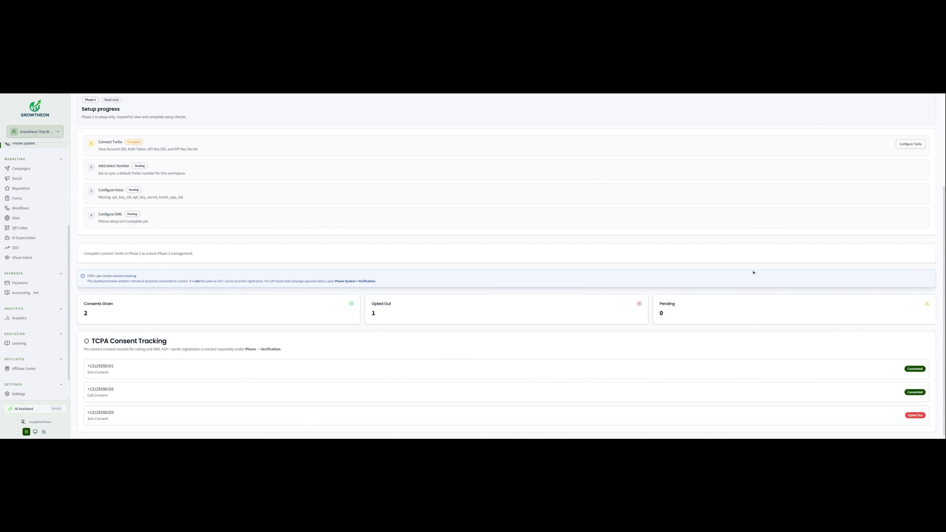
scroll(907, 172, "up", 2)
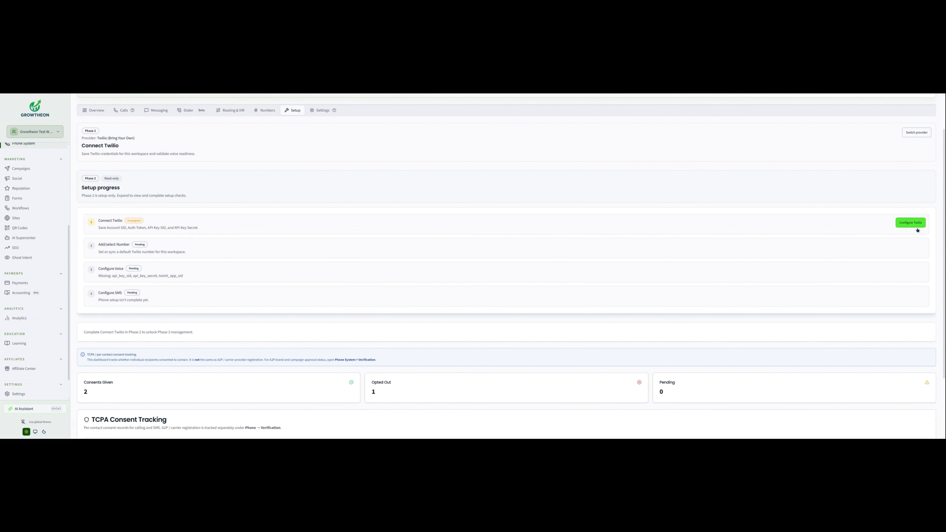
scroll(916, 226, "down", 1)
scroll(916, 208, "down", 1)
scroll(909, 242, "up", 2)
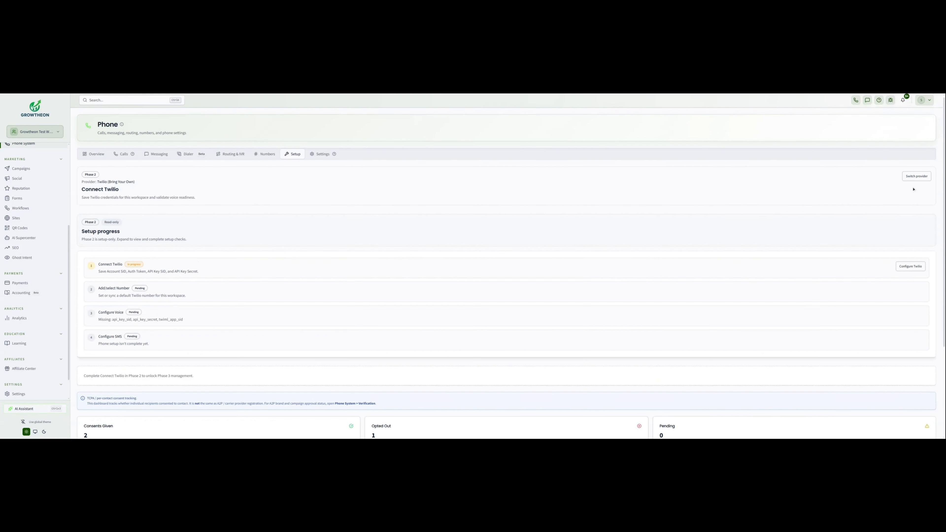
Step: Open the Twilio configuration form, inspect its credential fields, phone number field and Quick Setup notes, and close it without saving
left_click(901, 266)
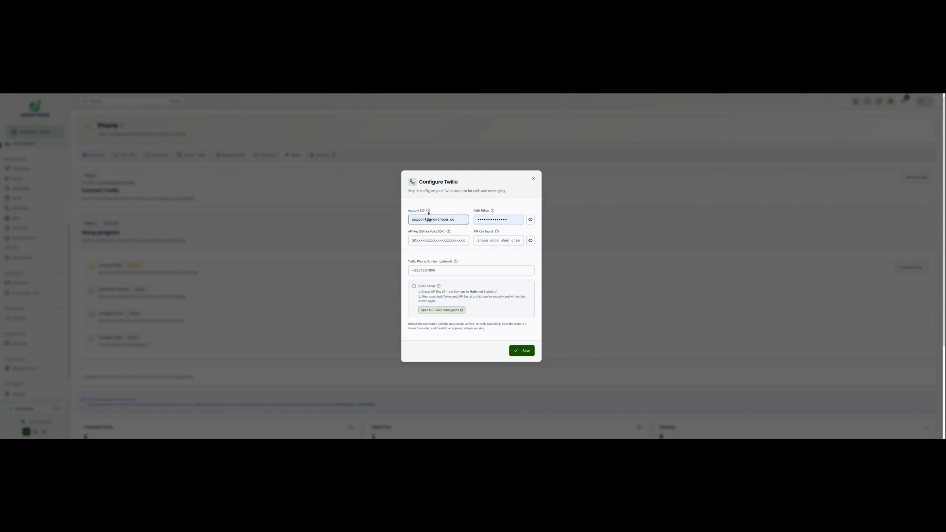
left_click_drag(428, 213, 410, 210)
left_click(441, 210)
left_click(418, 218)
left_click(496, 218)
left_click(457, 274)
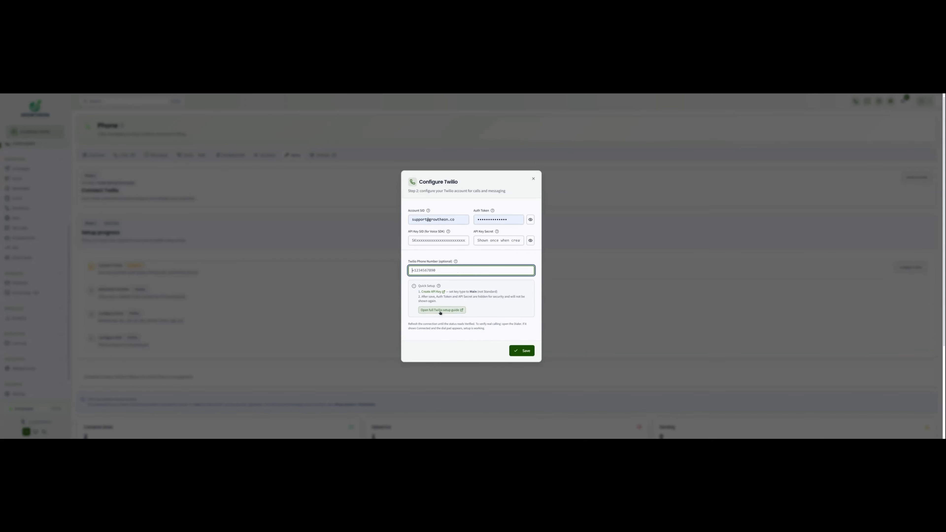
left_click(462, 311)
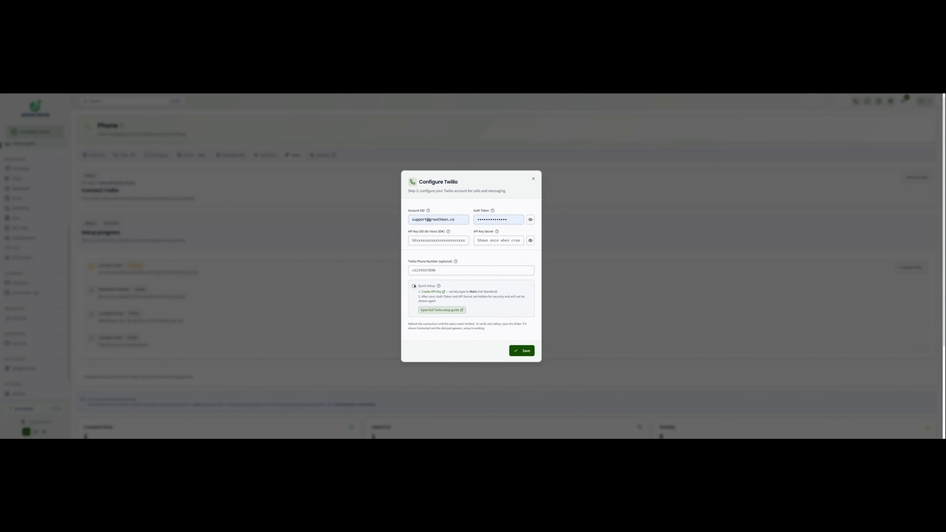
left_click_drag(515, 296, 520, 347)
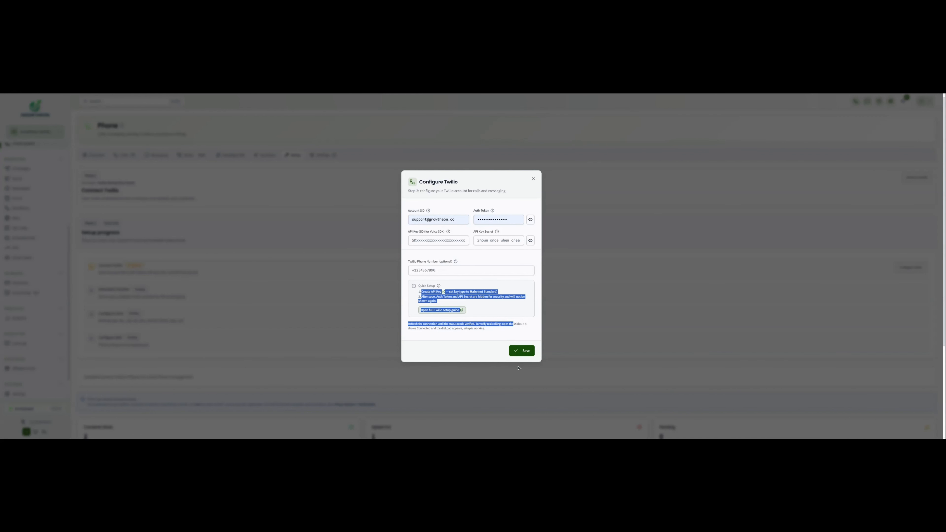
left_click(534, 180)
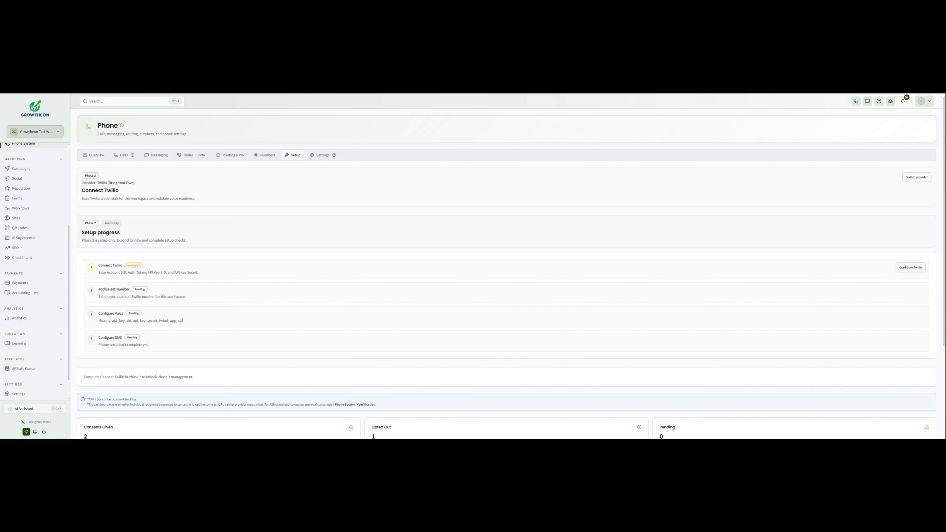
Step: Open the floating phone dialer, reposition it over the Phone setup page and check its setup notice
left_click(856, 101)
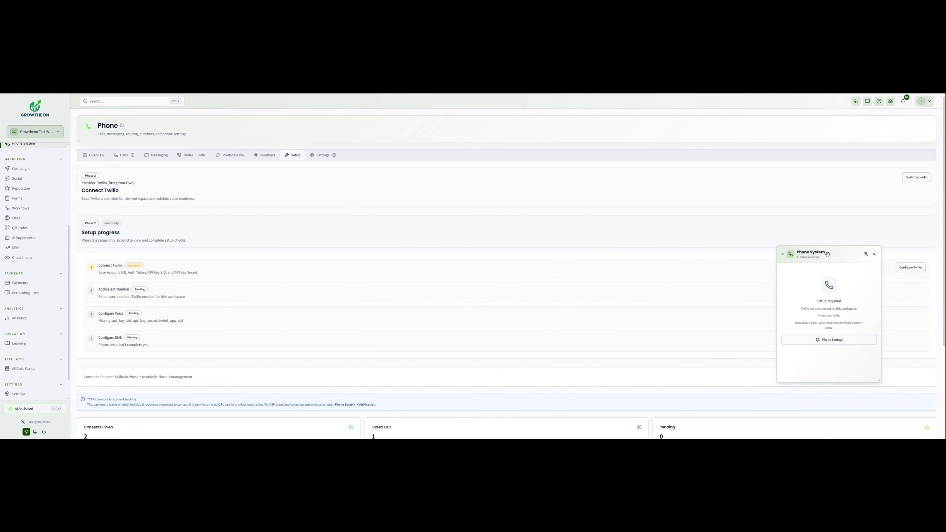
left_click_drag(821, 257, 785, 258)
scroll(786, 257, "down", 1)
scroll(261, 237, "down", 1)
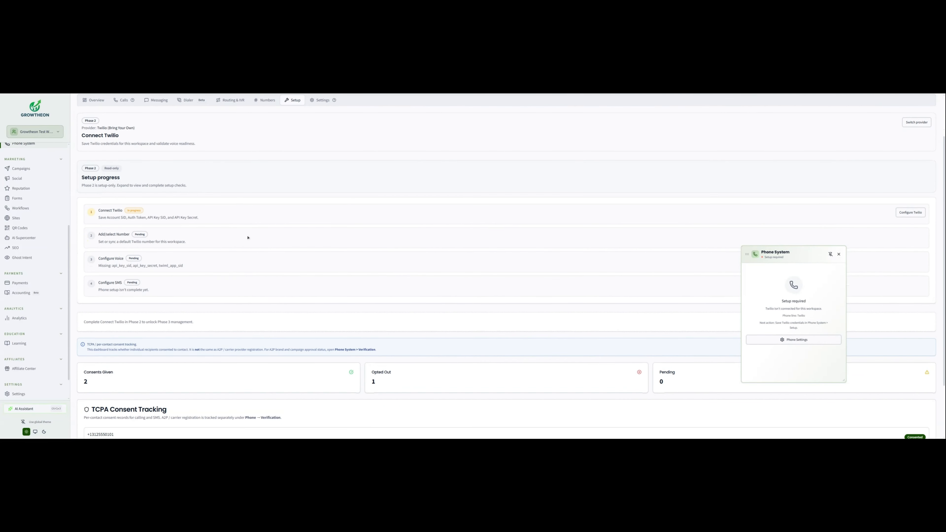
scroll(247, 236, "up", 2)
scroll(52, 160, "up", 3)
Step: Switch to the demo workspace and inspect its phone dialer alongside its Phone System setup page
left_click(48, 135)
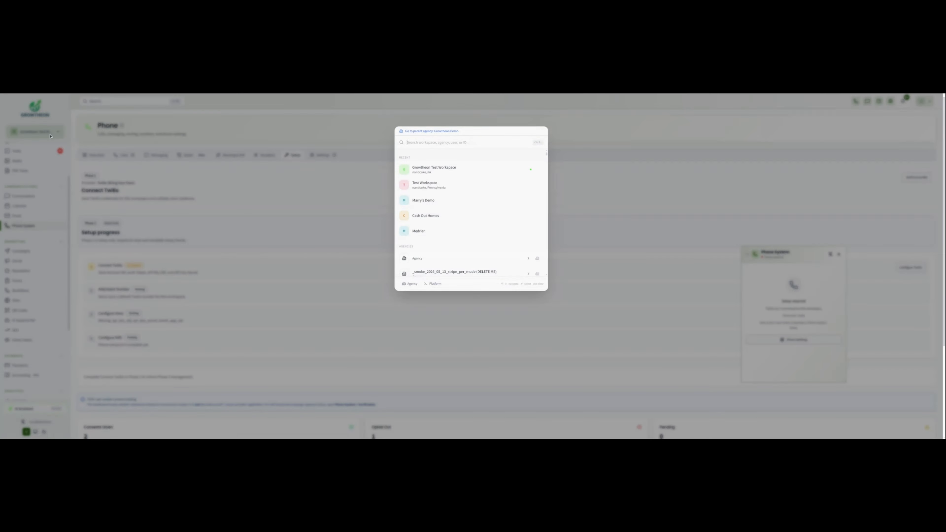
left_click(421, 198)
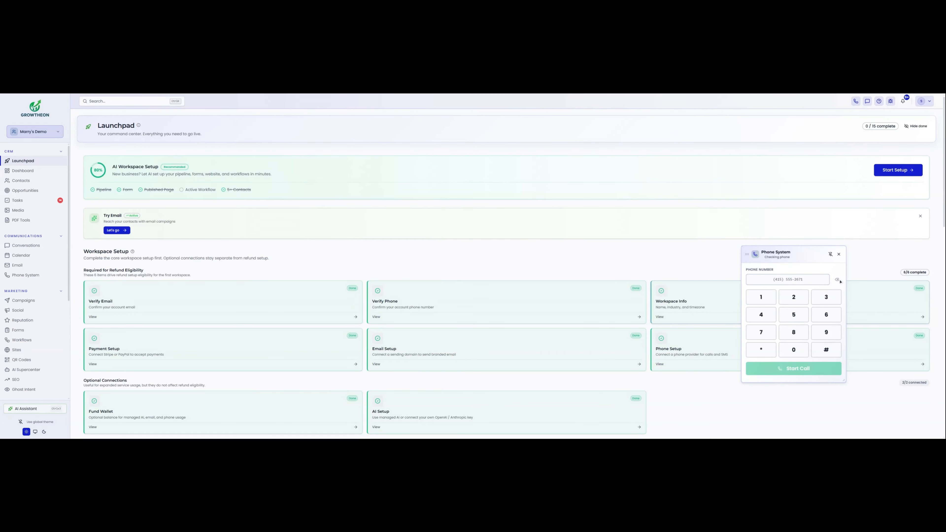
left_click_drag(806, 258, 837, 286)
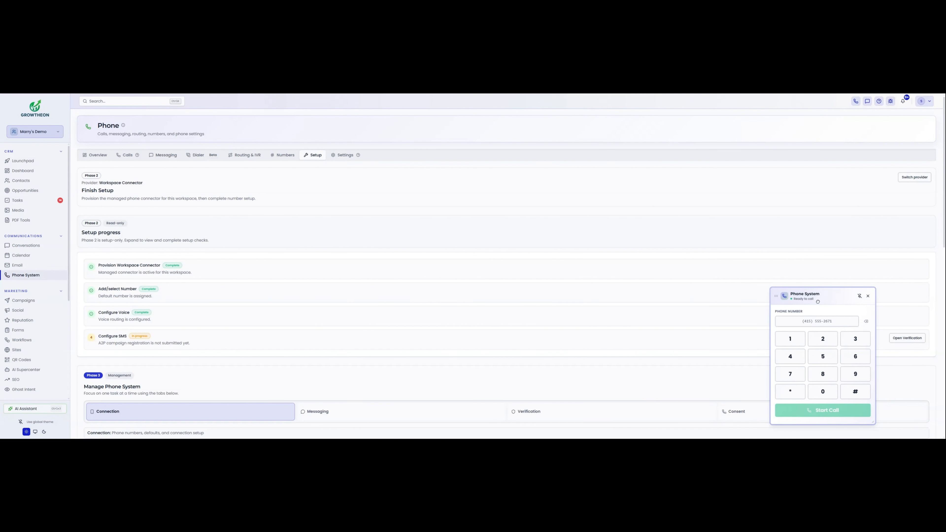
left_click_drag(826, 301, 808, 292)
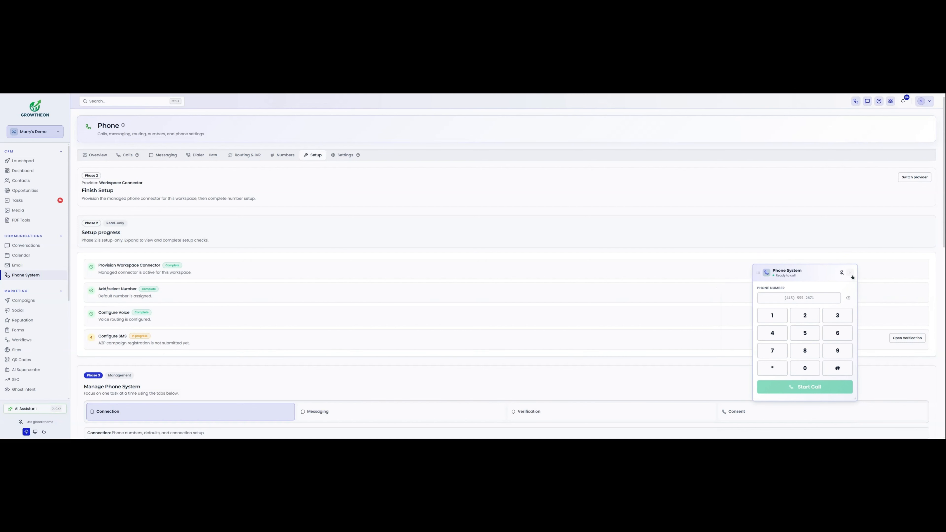
Step: Switch back to the Growtheon Test Workspace and close the floating phone dialer
left_click(37, 136)
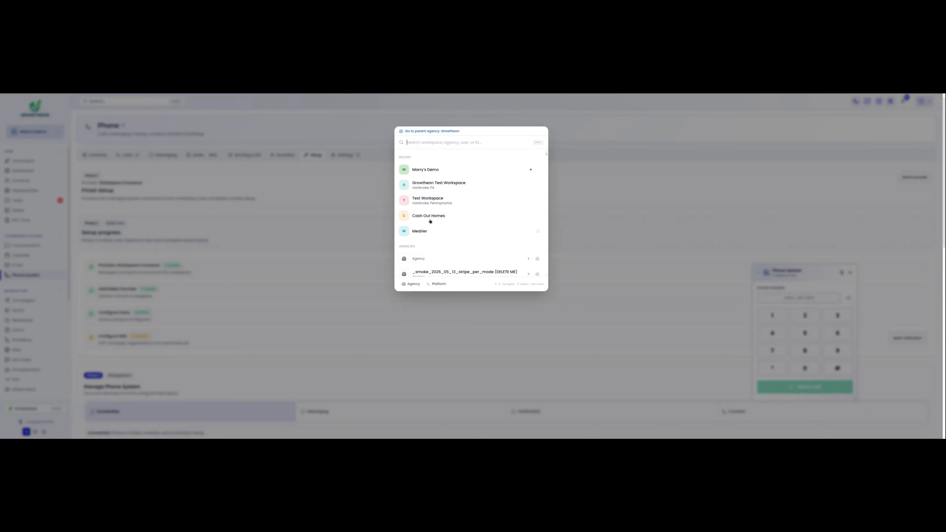
left_click(431, 183)
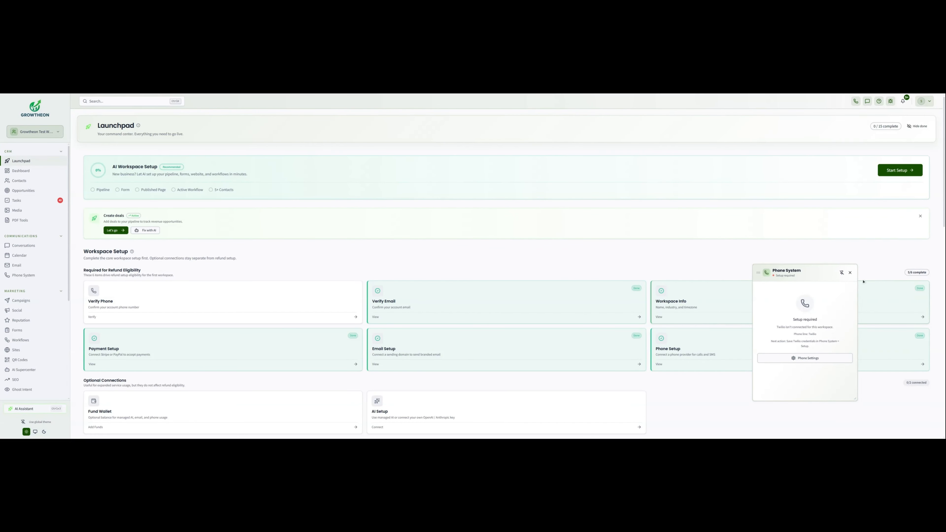
left_click(850, 272)
Step: Open Fund Wallet from the Launchpad's Optional Connections and review the How Billing Works section on the Wallet page
scroll(853, 283, "down", 5)
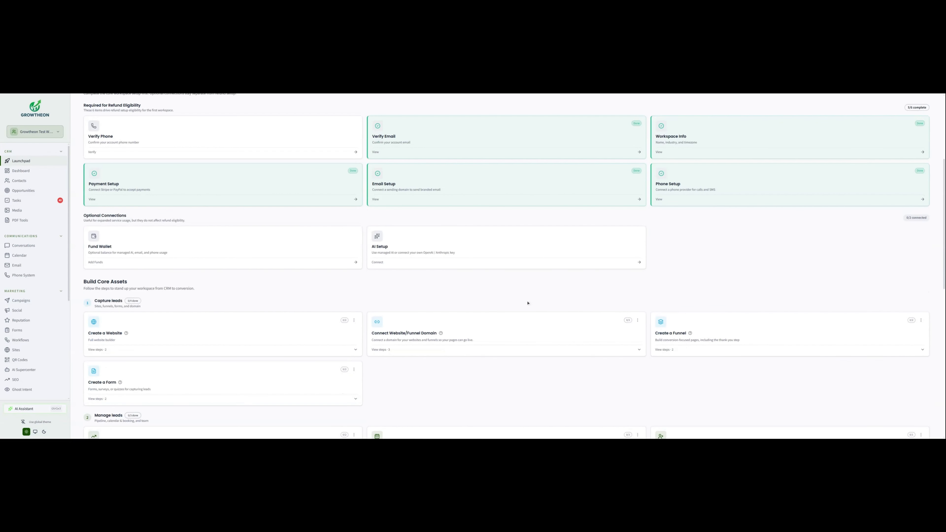
scroll(191, 274, "down", 2)
scroll(129, 273, "up", 4)
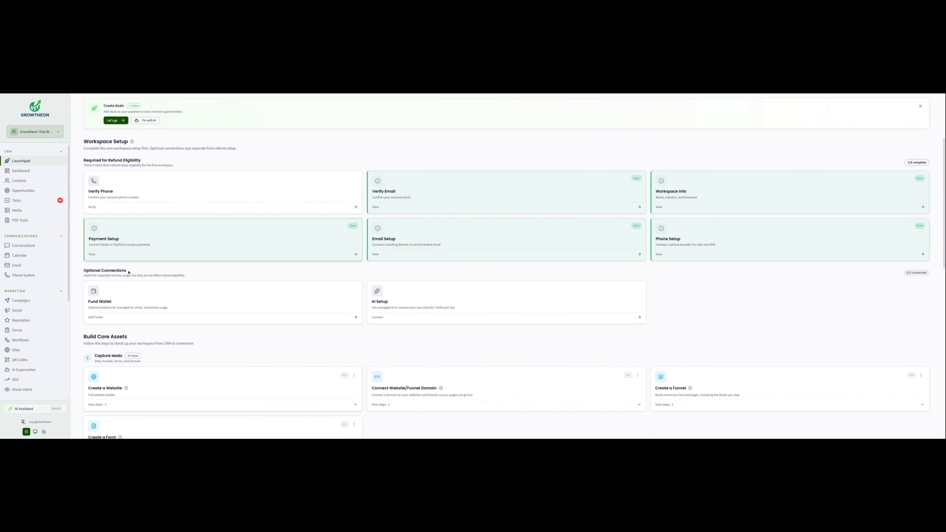
left_click(234, 302)
left_click_drag(668, 309, 842, 342)
left_click(873, 346)
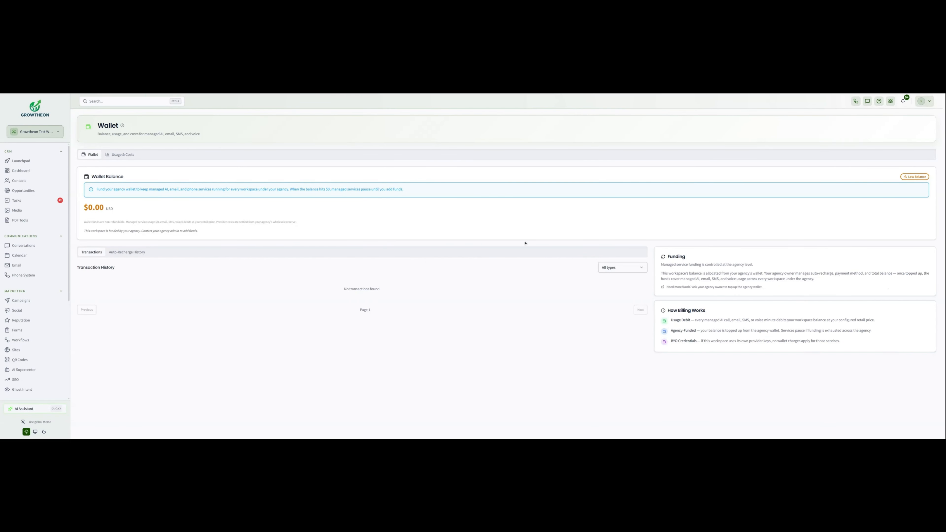
Step: Review the Wallet's Usage & Costs page and return to the Launchpad
left_click(114, 155)
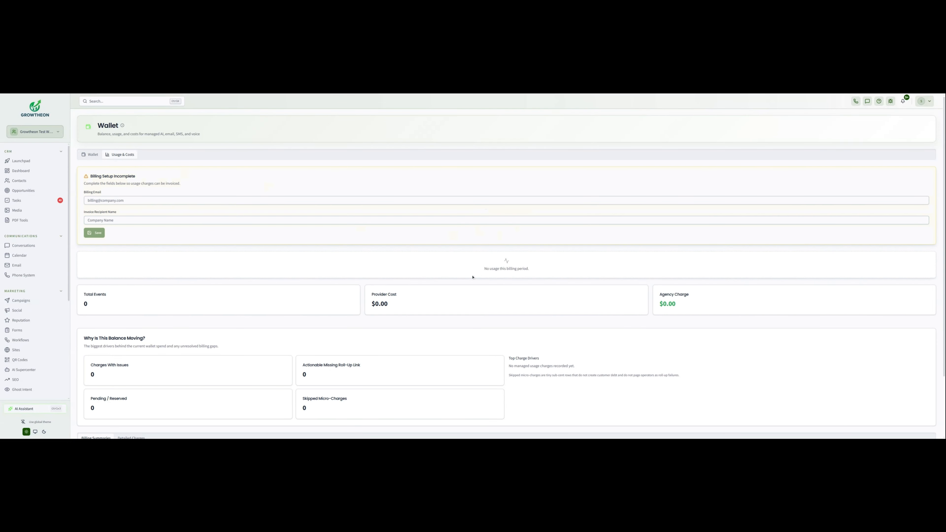
scroll(516, 225, "down", 2)
left_click(21, 161)
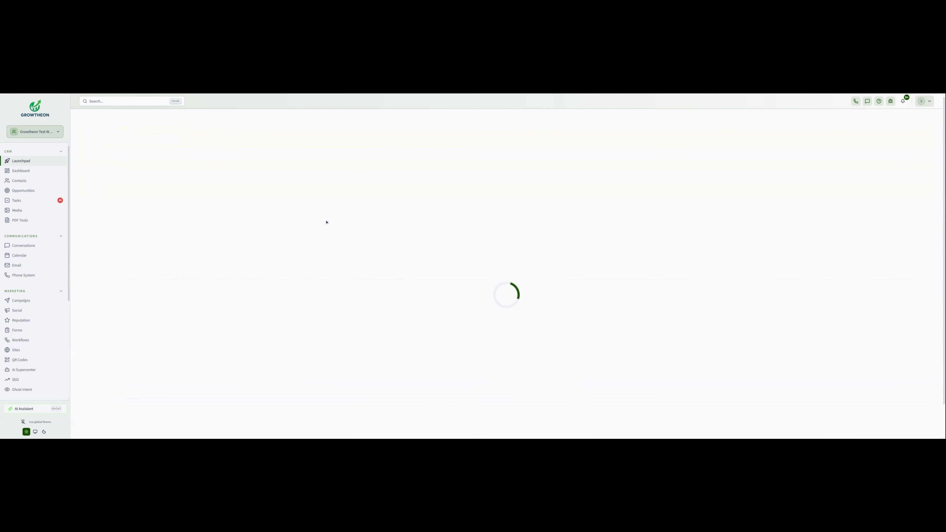
Step: Expand the Connect Website/Funnel Domain steps under Build Core Assets, open the add-domain step and review the Domains page
scroll(432, 329, "down", 3)
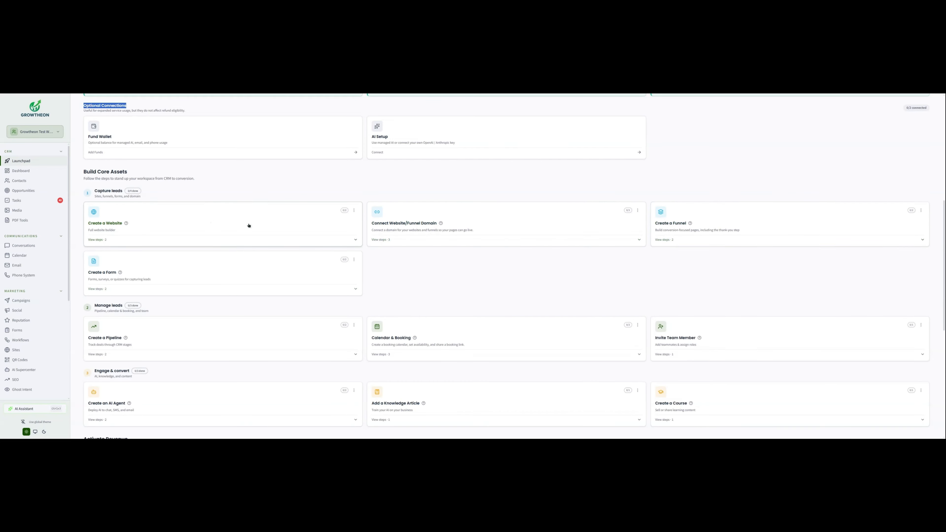
scroll(182, 225, "up", 2)
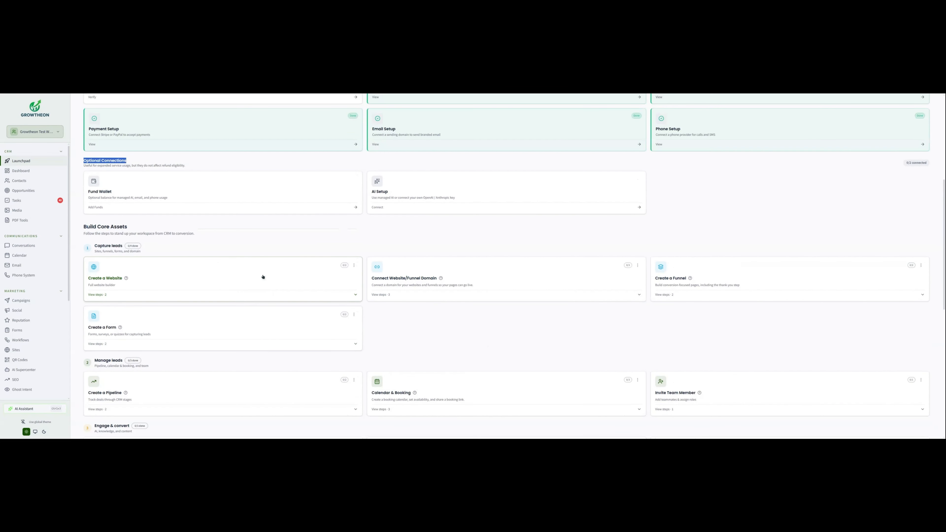
left_click(405, 283)
scroll(596, 305, "down", 2)
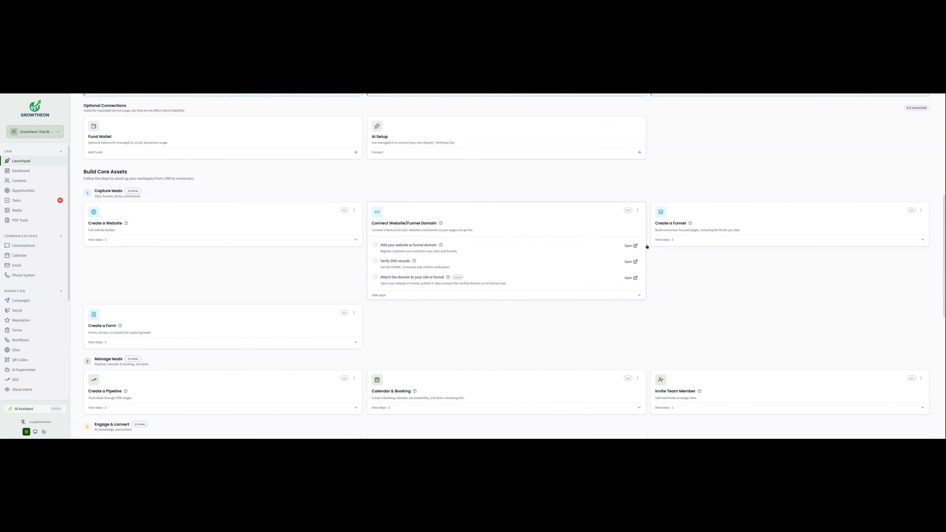
left_click(631, 245)
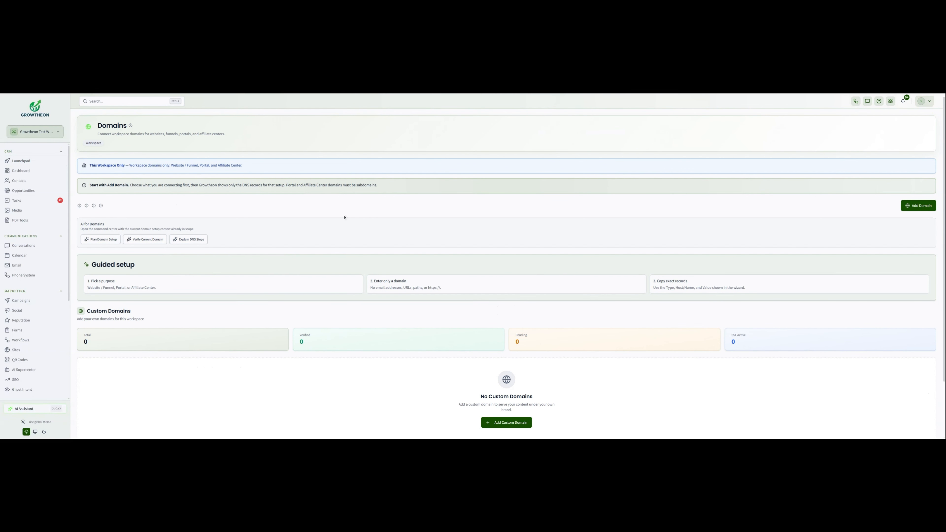
scroll(480, 223, "down", 2)
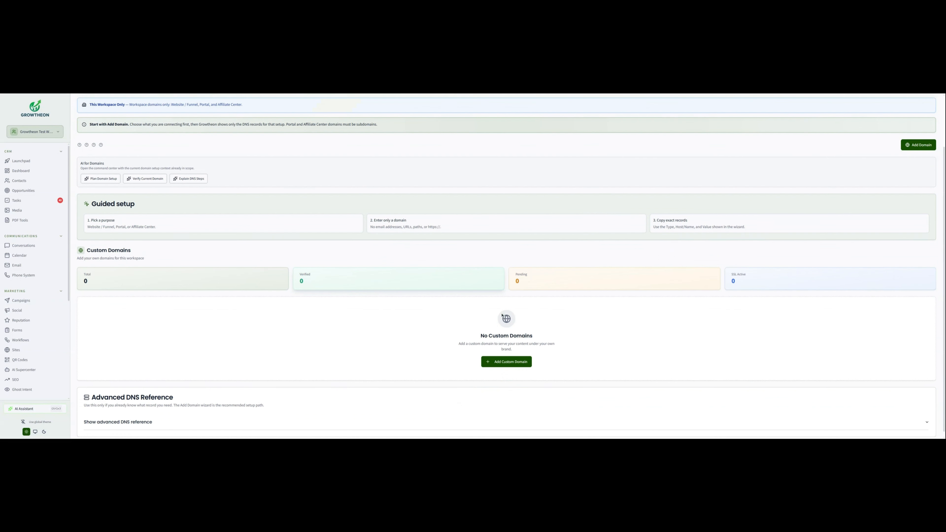
Step: Preview the Connect Workspace Domain wizard with Website / Funnel as the purpose up to the domain name entry, and close it
left_click(918, 168)
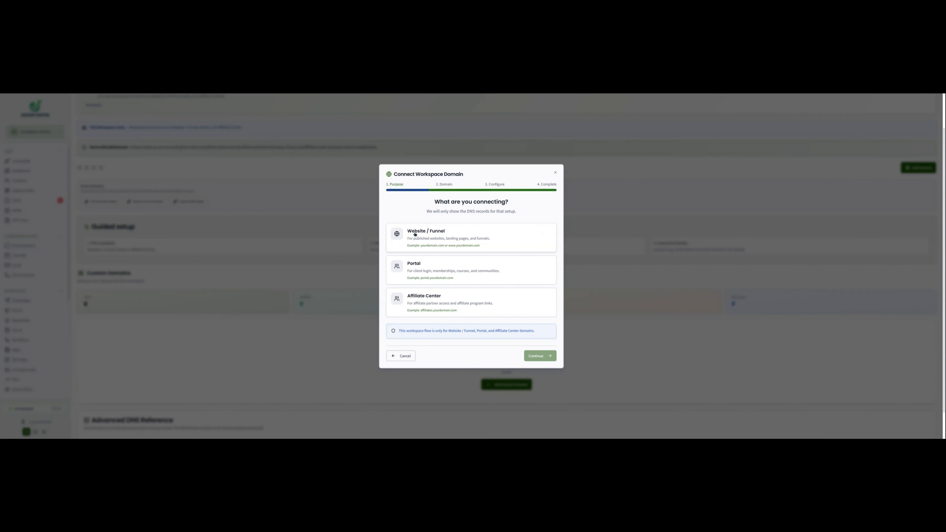
left_click_drag(414, 233, 498, 241)
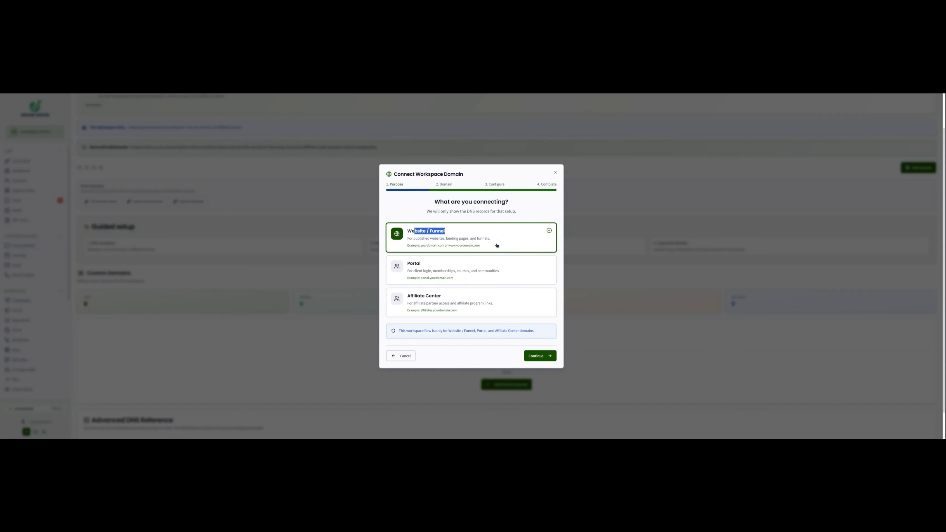
left_click(540, 356)
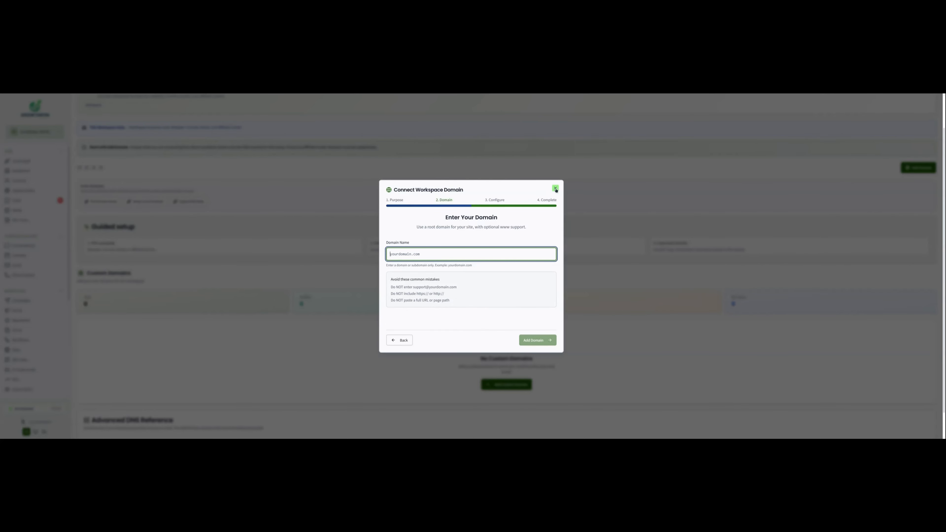
left_click(554, 188)
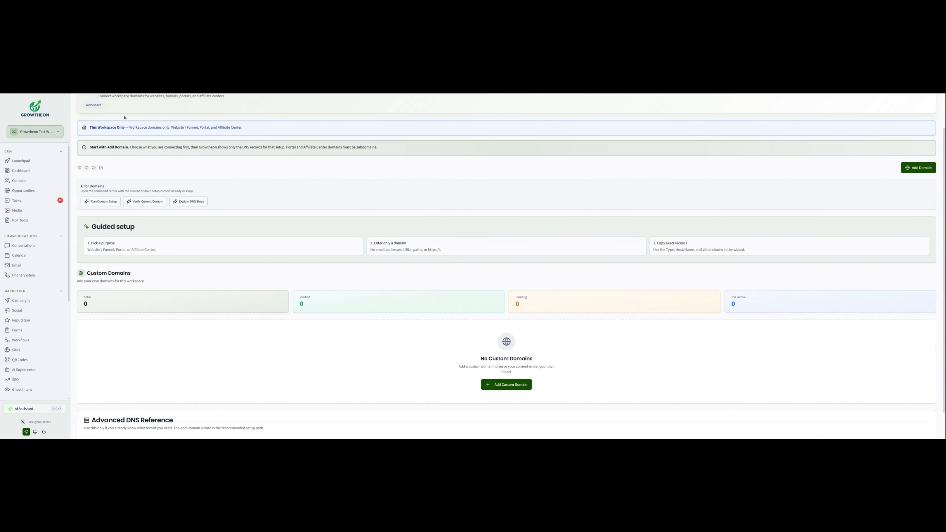
scroll(433, 263, "up", 2)
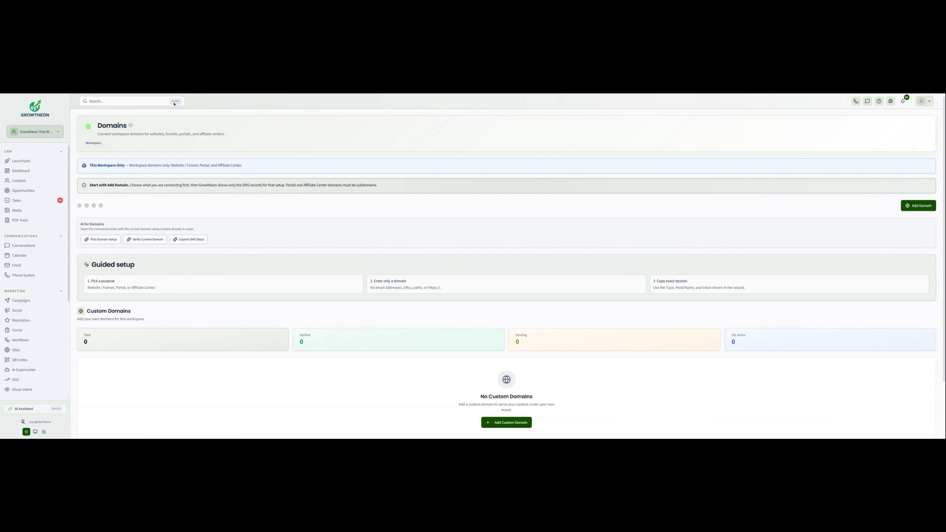
Step: Return to the Launchpad and review the AI Workspace Setup, Workspace Setup, Optional Connections and Build Core Assets sections
left_click(15, 163)
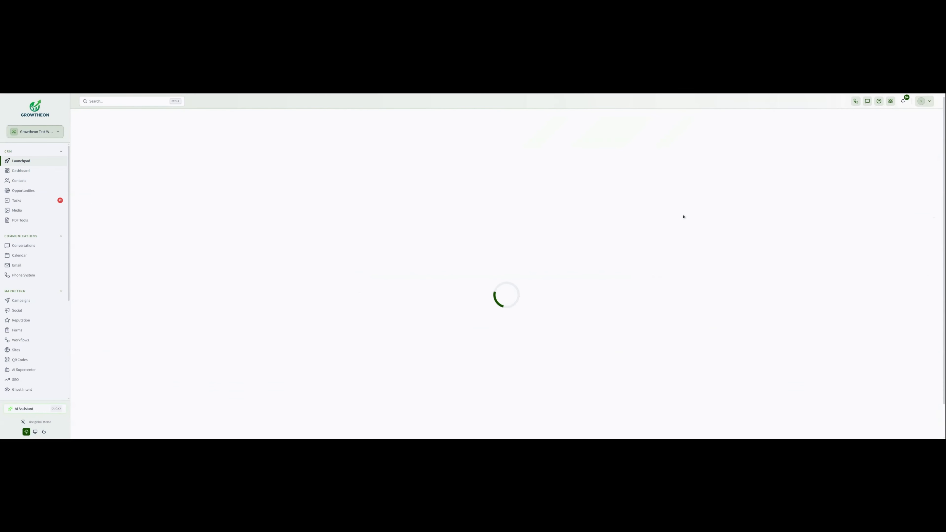
scroll(699, 328, "down", 3)
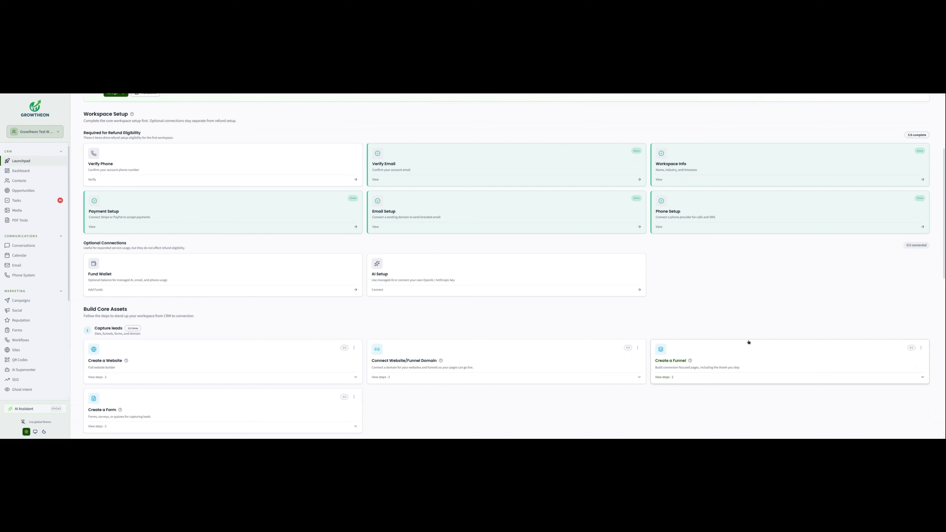
scroll(598, 307, "down", 3)
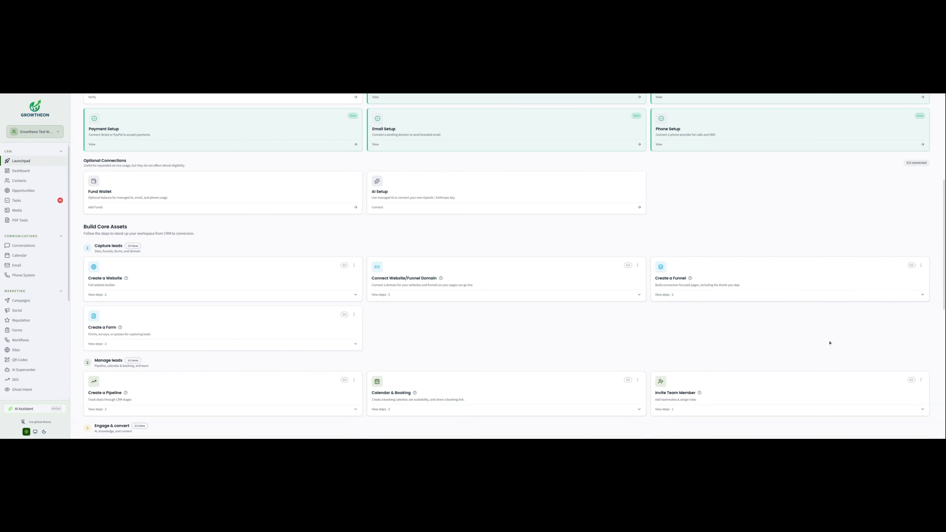
scroll(604, 298, "up", 8)
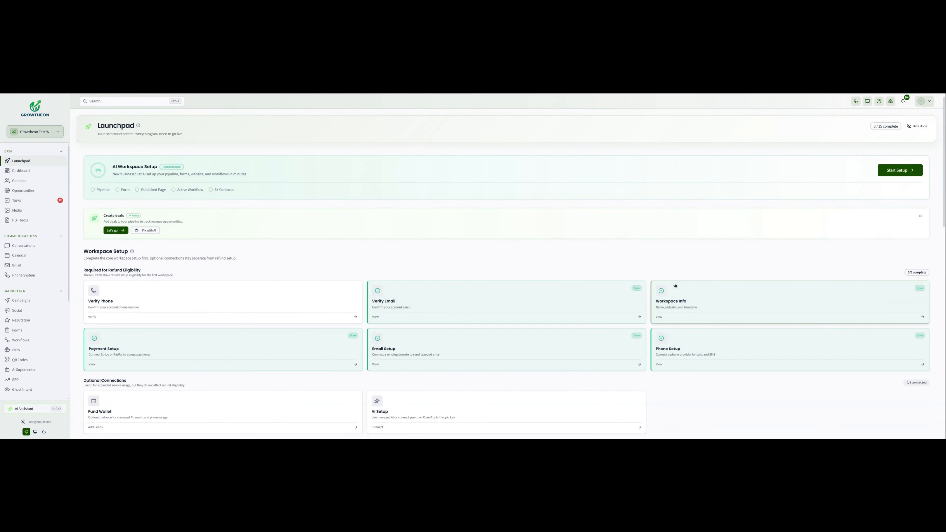
scroll(677, 295, "down", 7)
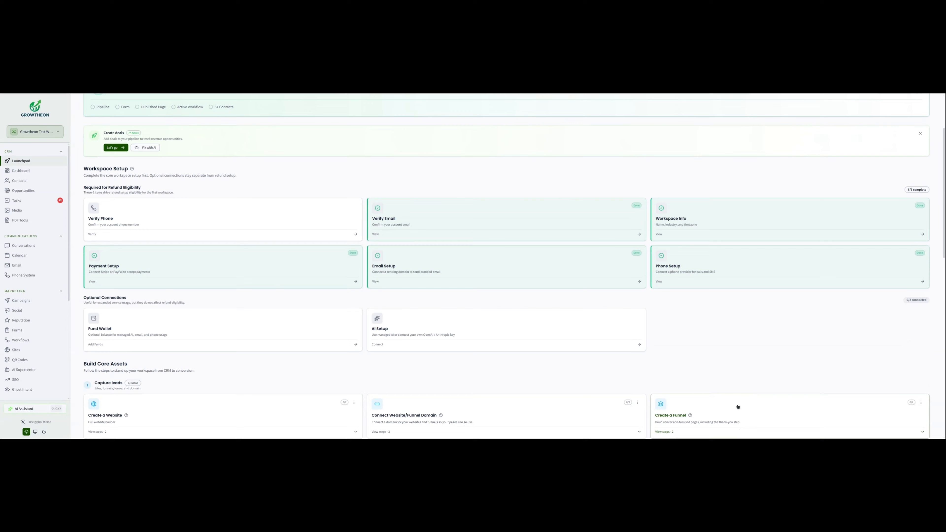
scroll(667, 384, "up", 2)
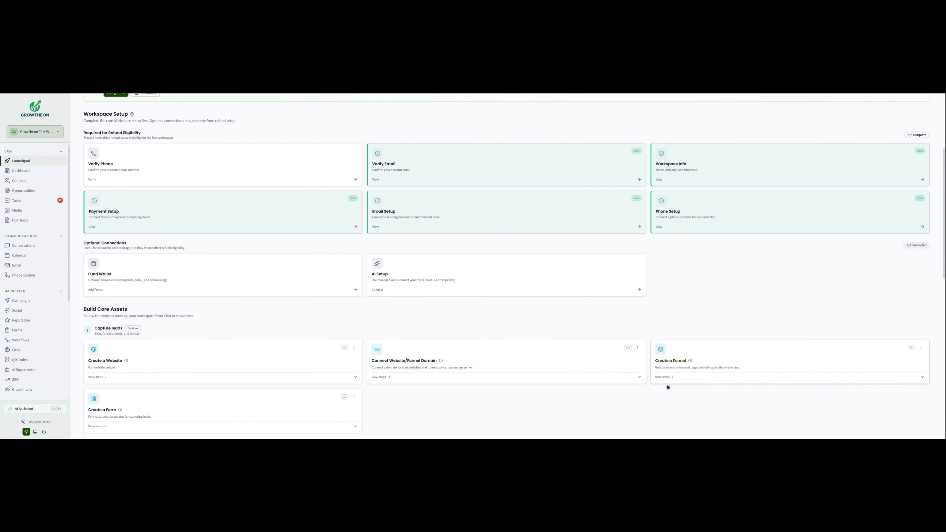
scroll(603, 393, "down", 3)
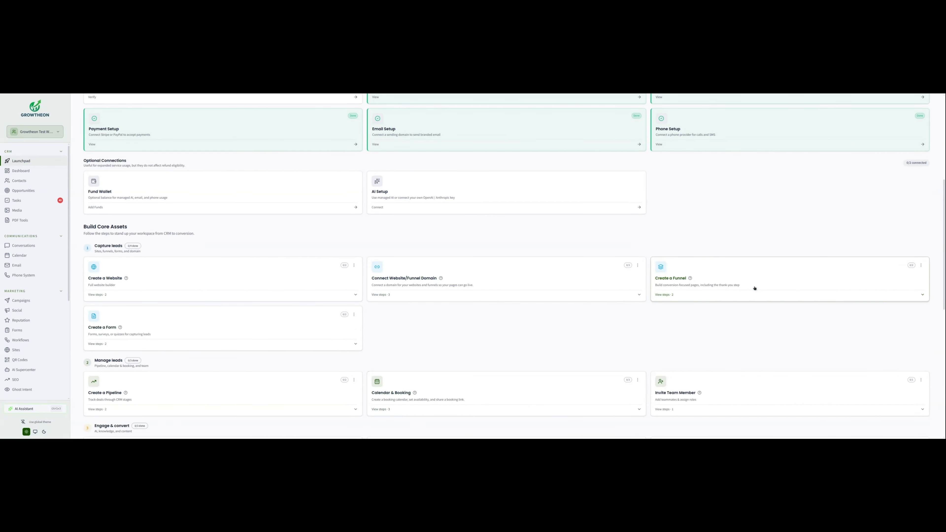
scroll(136, 289, "down", 1)
scroll(136, 290, "up", 2)
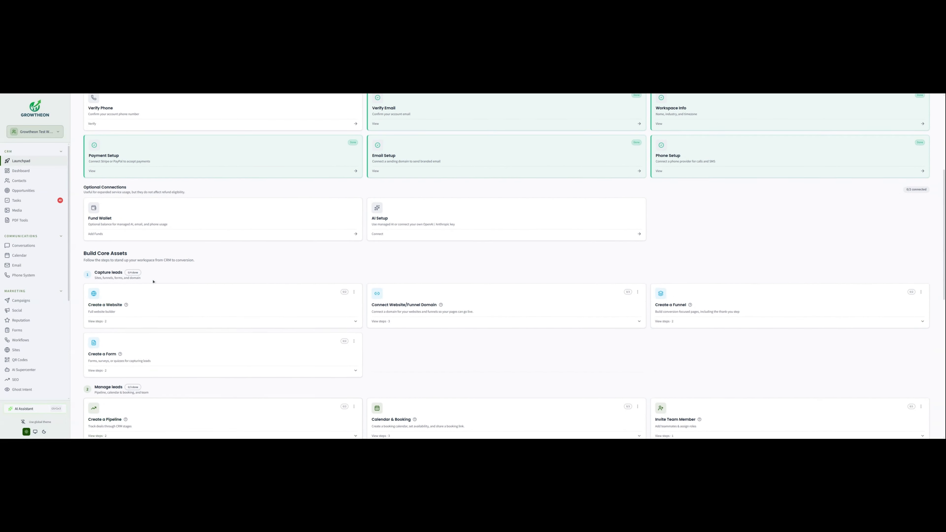
Step: Expand the Create a Website steps under Capture leads and open the step for choosing a template or starting blank
left_click(277, 305)
scroll(277, 305, "down", 1)
scroll(262, 327, "up", 4)
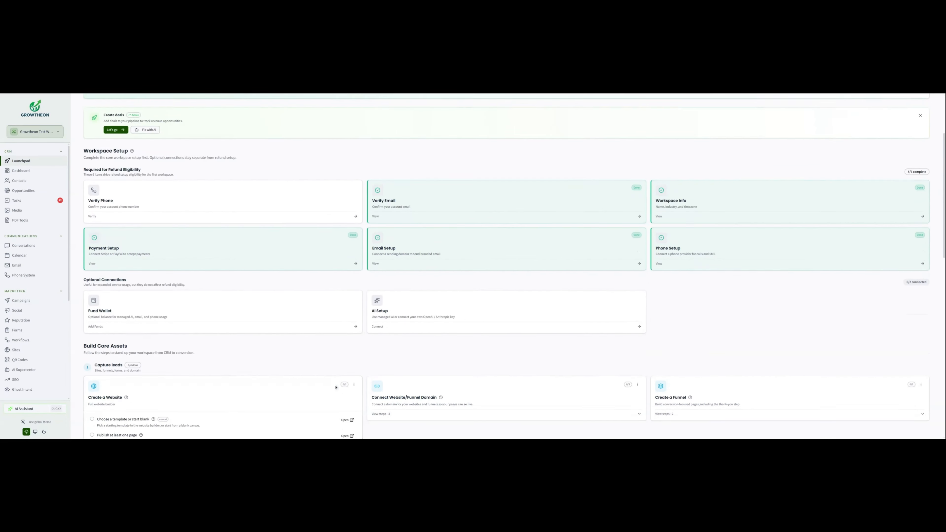
scroll(293, 406, "down", 4)
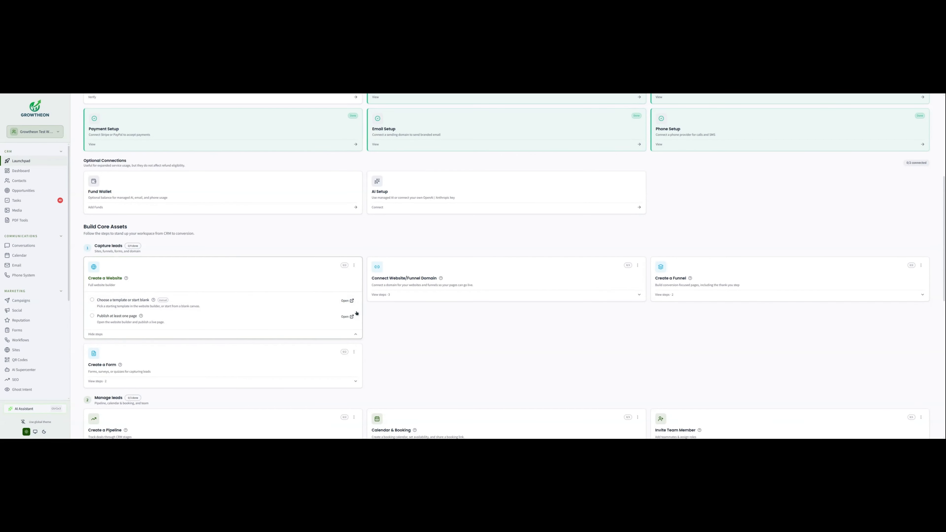
left_click(348, 302)
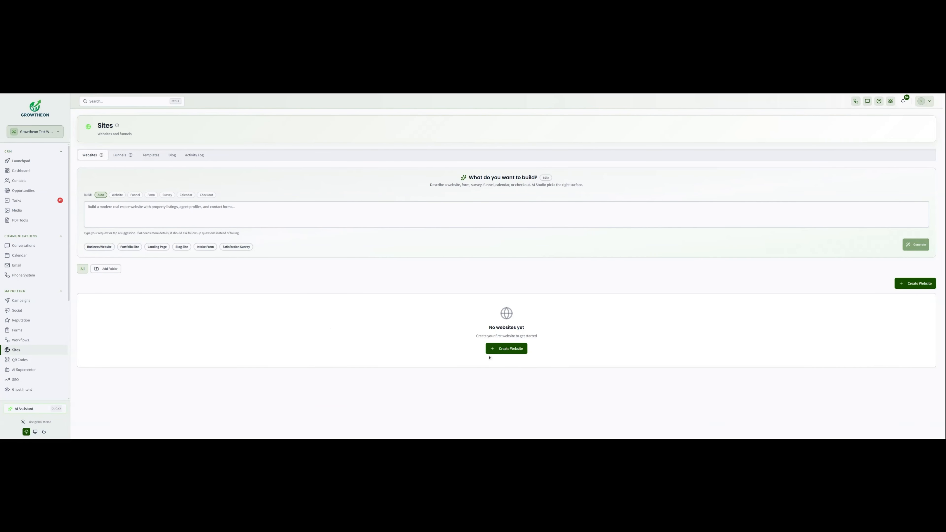
Step: Start creating a website from a template and browse the featured website templates
left_click(519, 348)
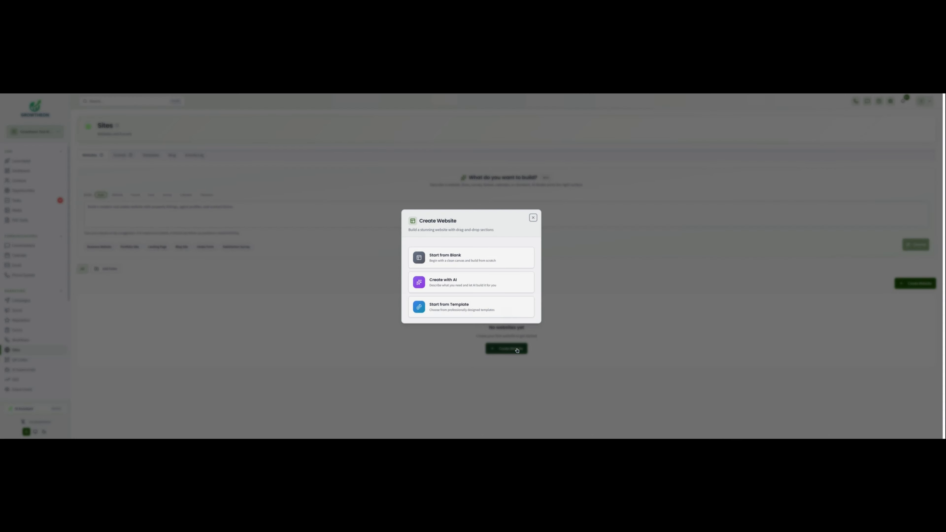
left_click(491, 306)
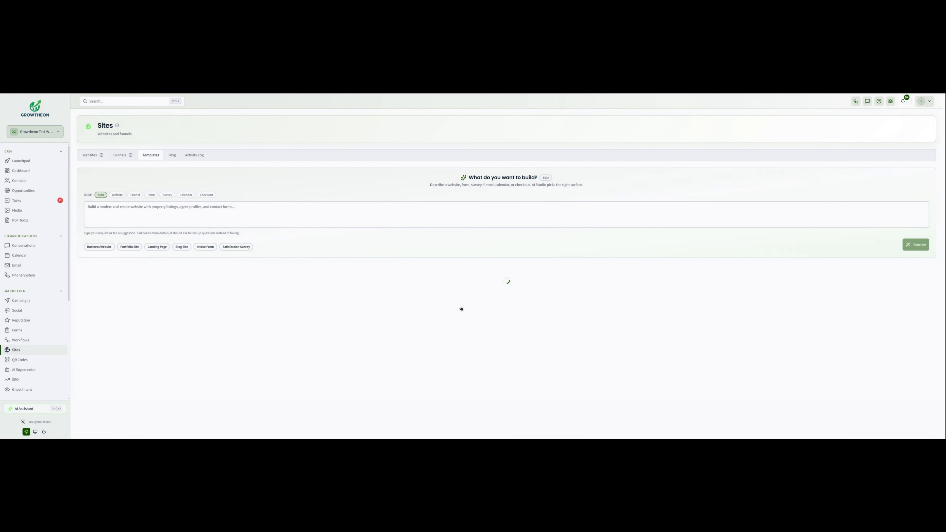
scroll(507, 343, "down", 5)
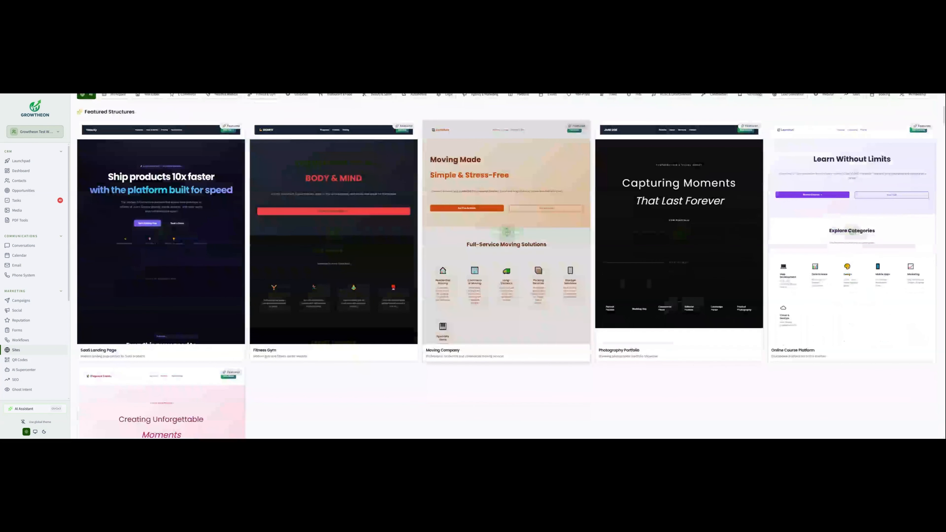
scroll(633, 342, "up", 5)
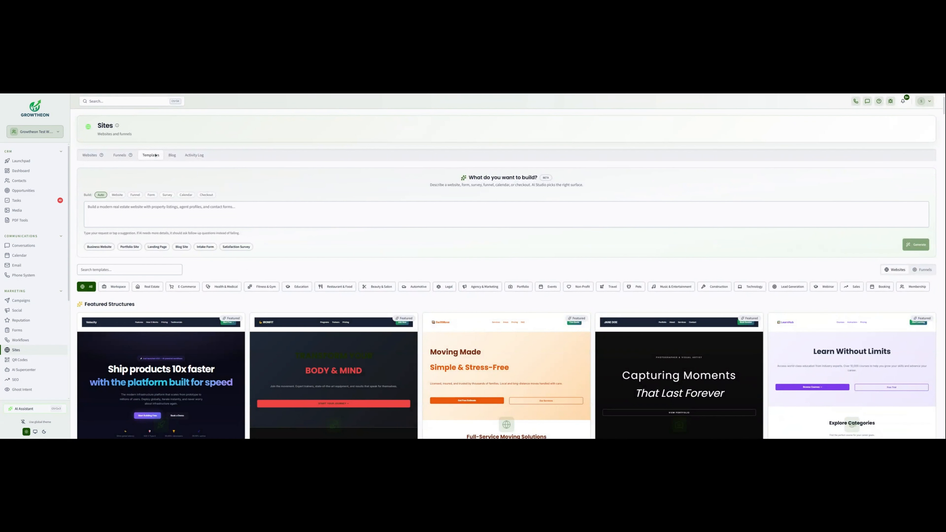
Step: Switch to Funnels, start creating a funnel from a template and browse the featured funnel templates
left_click(123, 159)
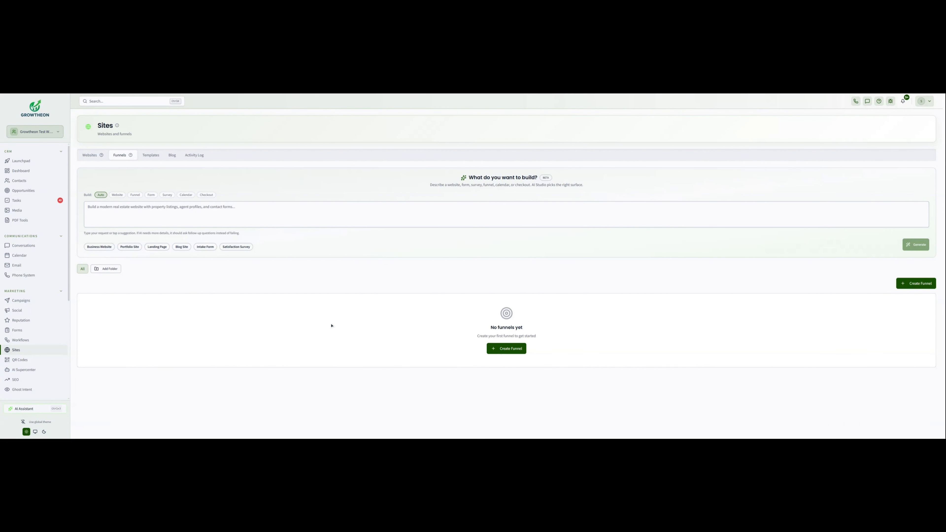
left_click(506, 350)
left_click(457, 307)
scroll(305, 332, "down", 7)
scroll(310, 339, "up", 7)
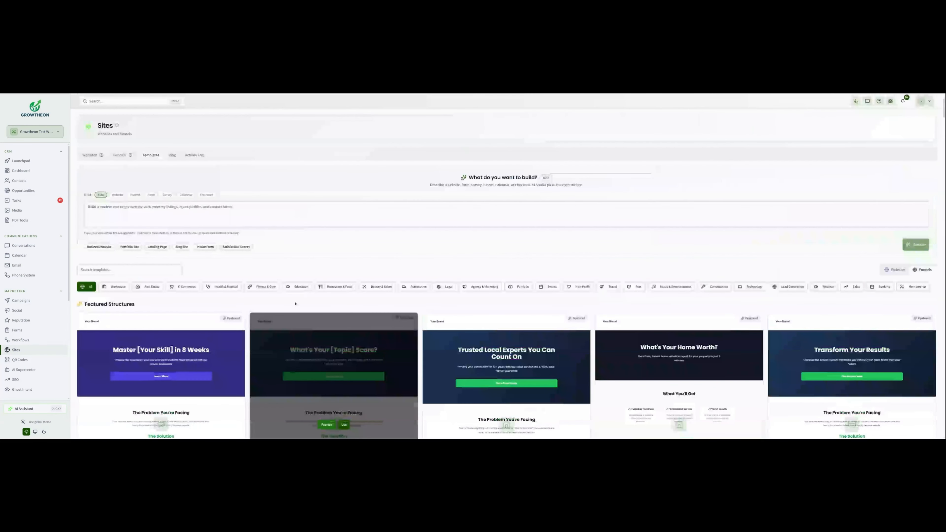
Step: Open the blog site setup form from the Blog section, inspect its fields and cancel it
left_click(171, 155)
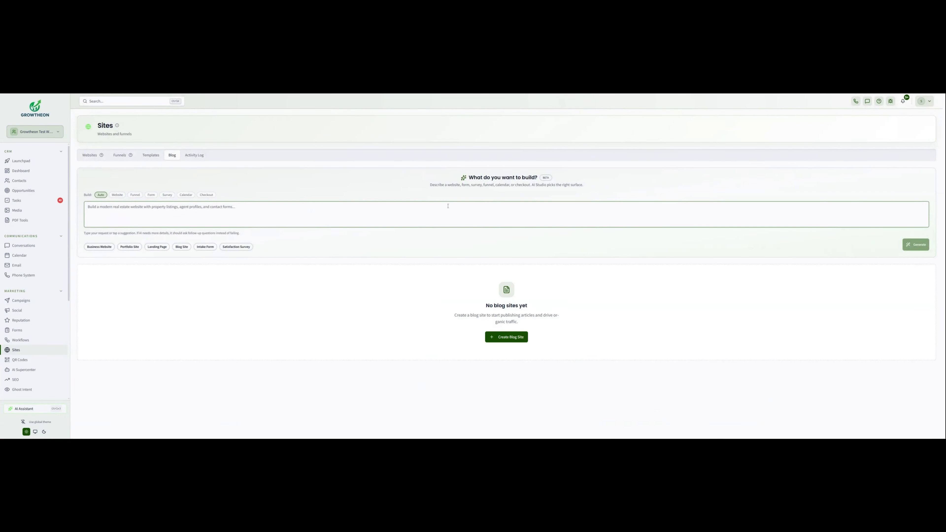
left_click(519, 338)
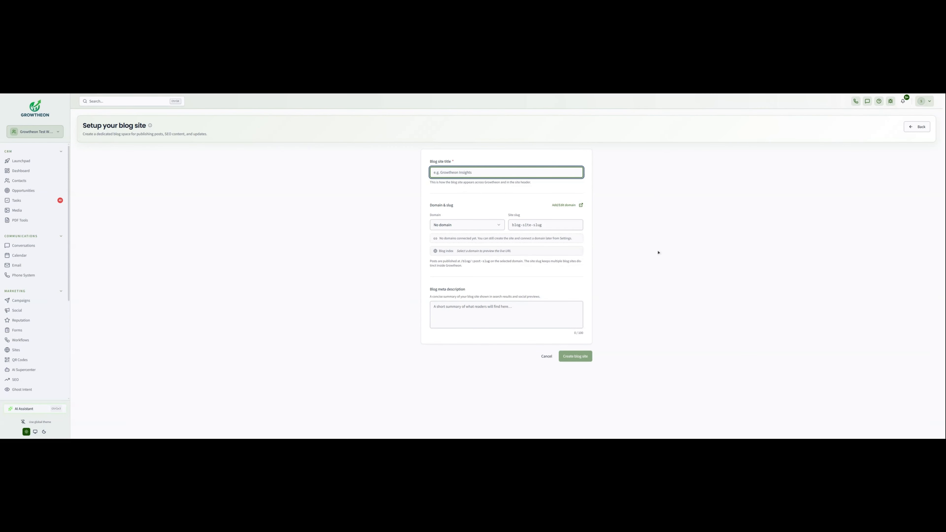
left_click(546, 356)
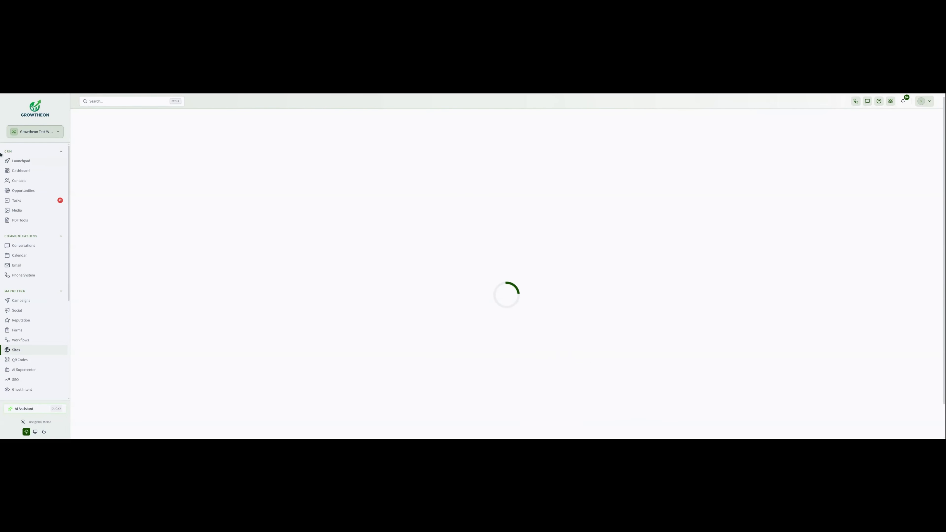
Step: Open the Sites Activity Log and highlight the "What do you want to build?" heading together with its build type options
left_click(194, 155)
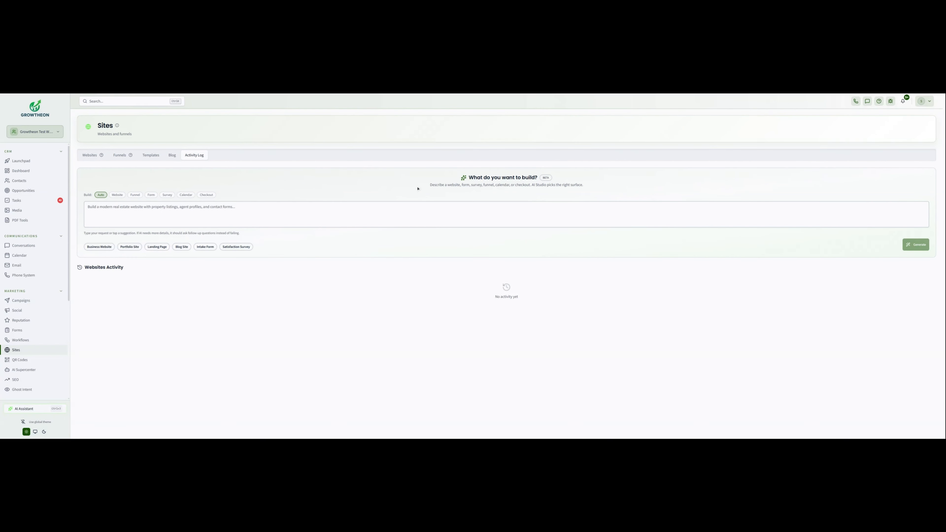
left_click_drag(417, 188, 691, 180)
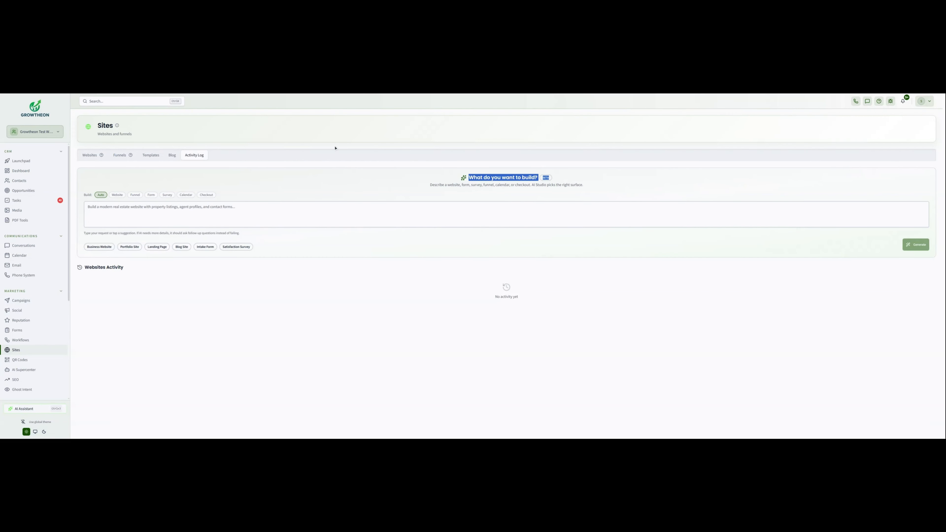
left_click(369, 179)
left_click_drag(426, 171, 186, 195)
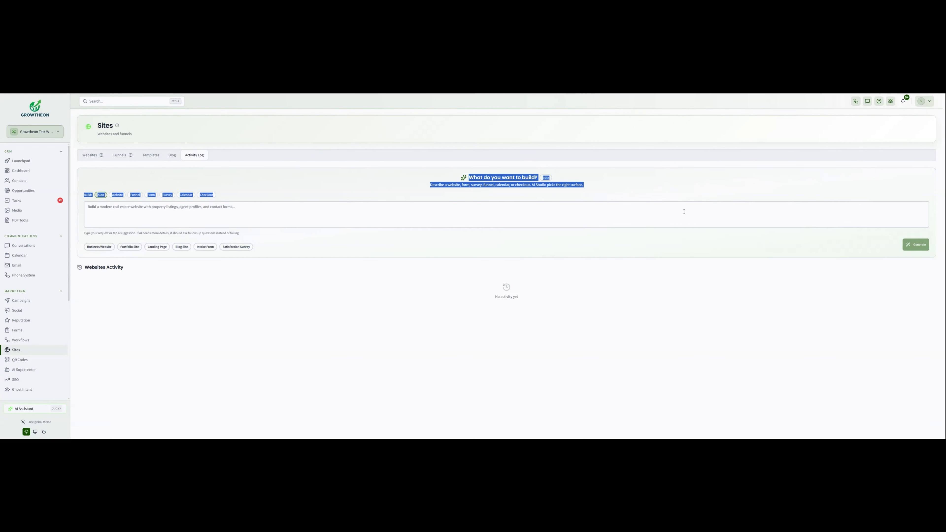
Step: Clear the text highlight on the Sites Activity Log and open the Forms section
left_click(178, 223)
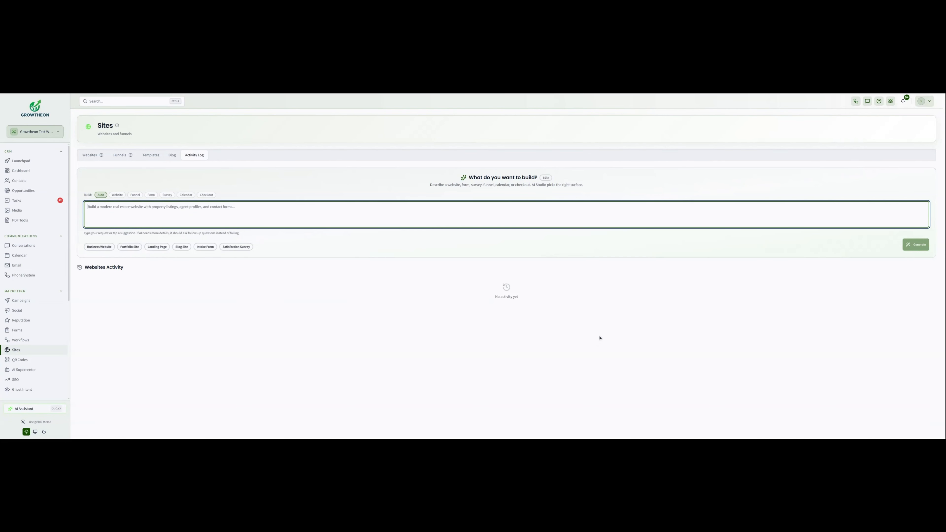
scroll(14, 316, "down", 1)
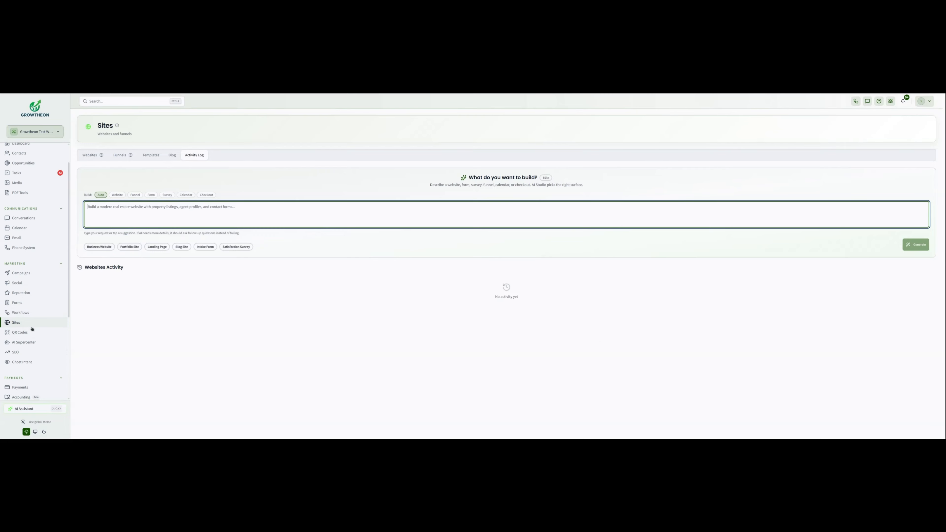
left_click(29, 304)
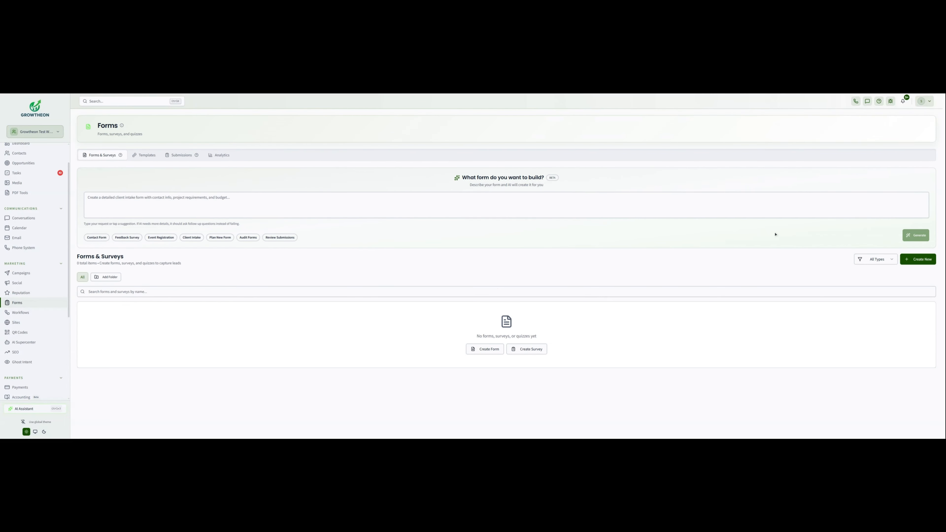
Step: Return to the Launchpad, expand the Create a Form card and open its "Build a form, survey, or quiz" step
scroll(34, 224, "up", 1)
left_click(21, 160)
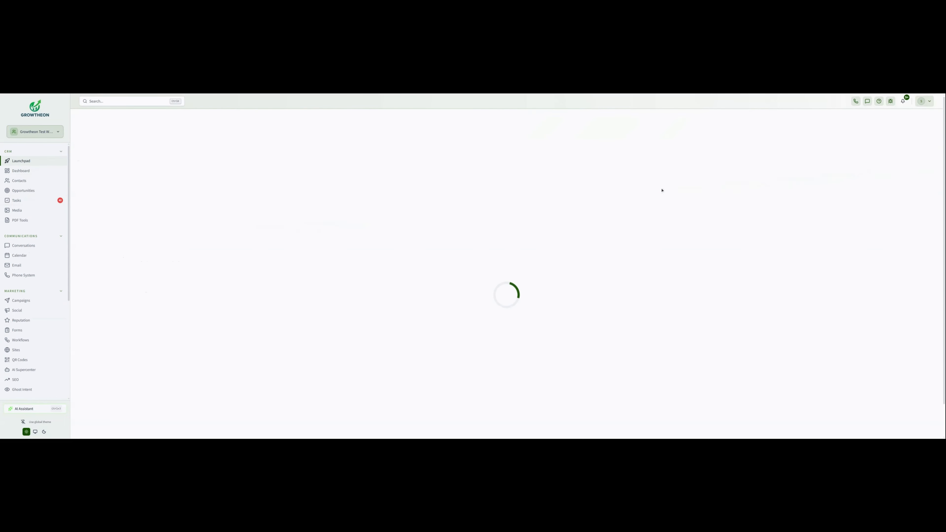
scroll(600, 226, "down", 1)
scroll(600, 226, "down", 6)
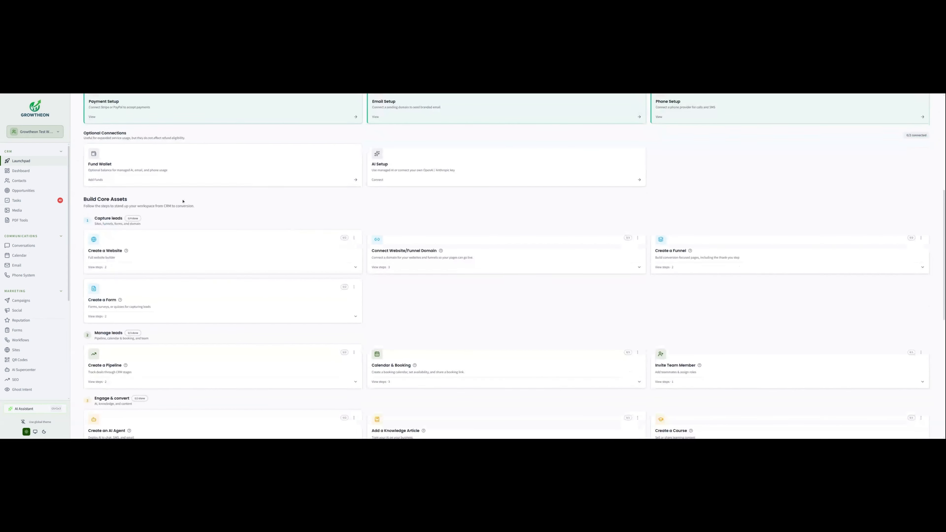
left_click(157, 302)
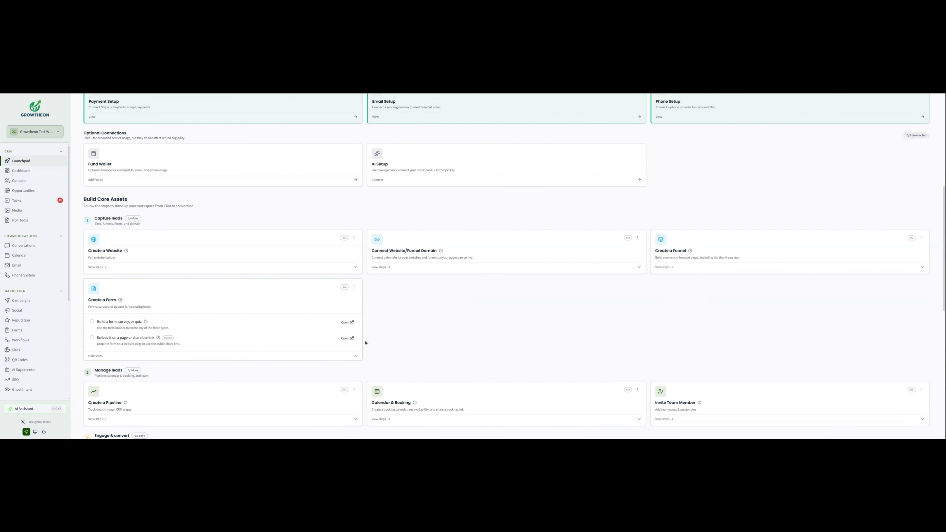
left_click(347, 322)
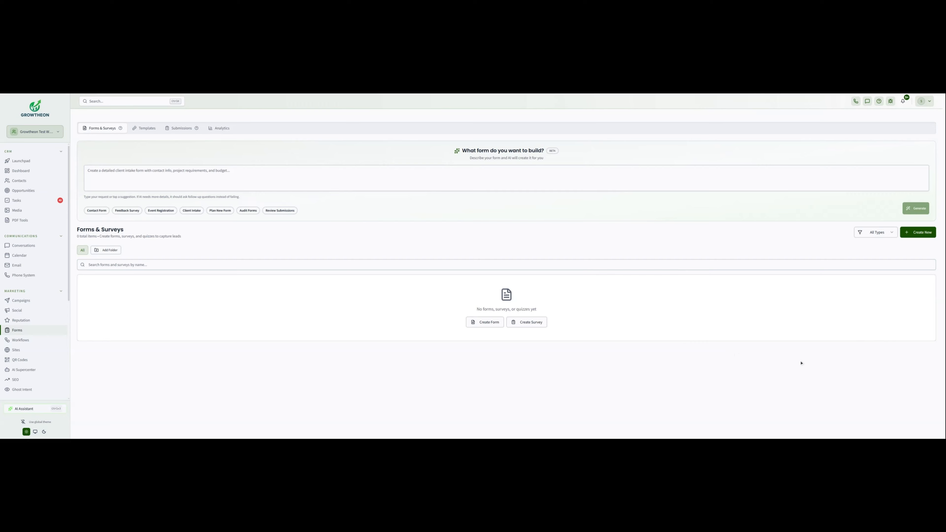
Step: Start creating a new form from a template to view the available form templates
left_click(925, 233)
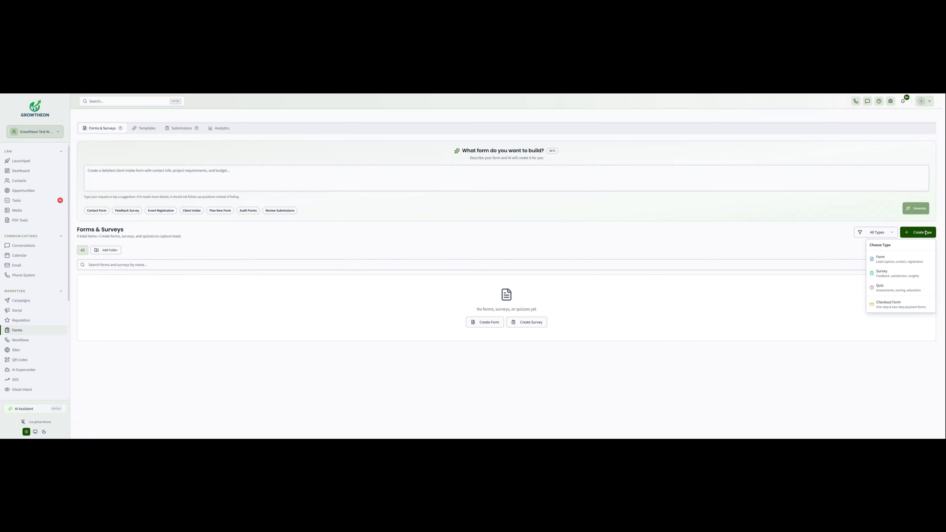
left_click(899, 261)
left_click(505, 311)
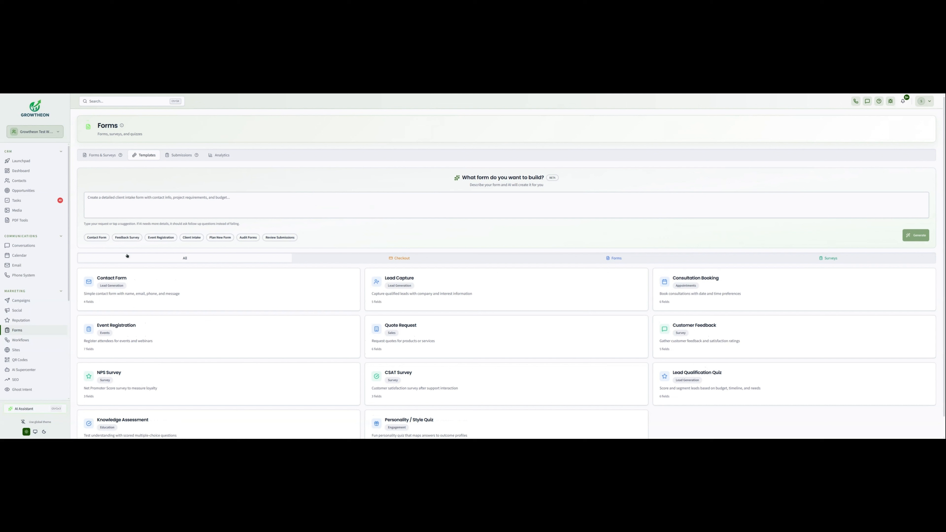
Step: Go back to Forms & Surveys and start creating a survey from a template to view the template gallery
left_click(102, 155)
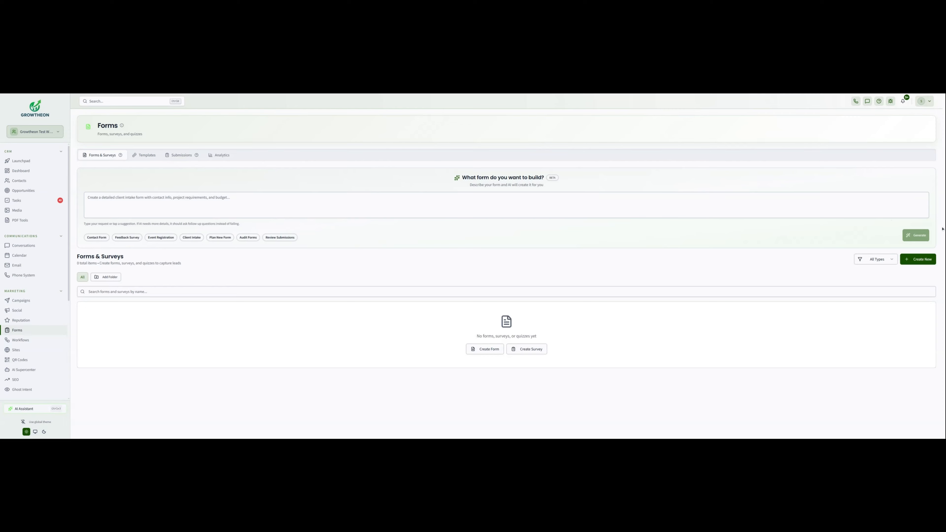
left_click(918, 259)
left_click(894, 301)
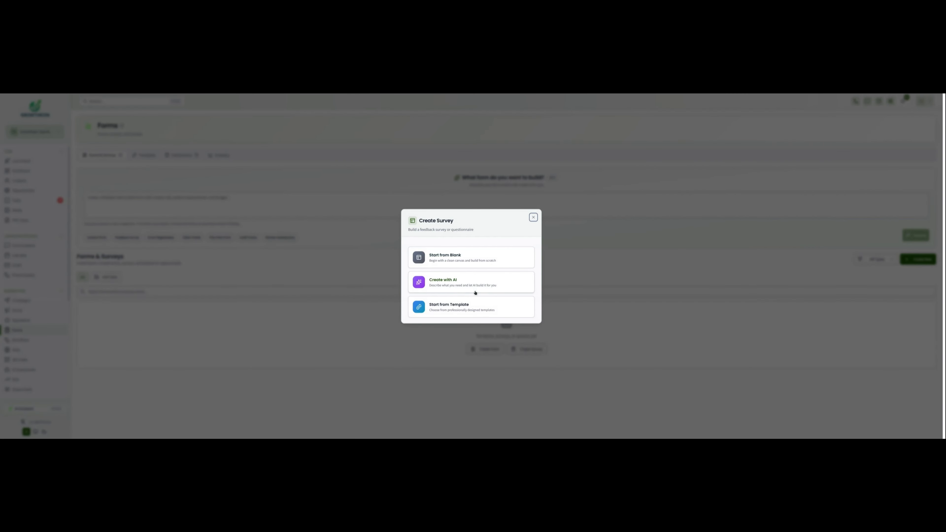
left_click(470, 317)
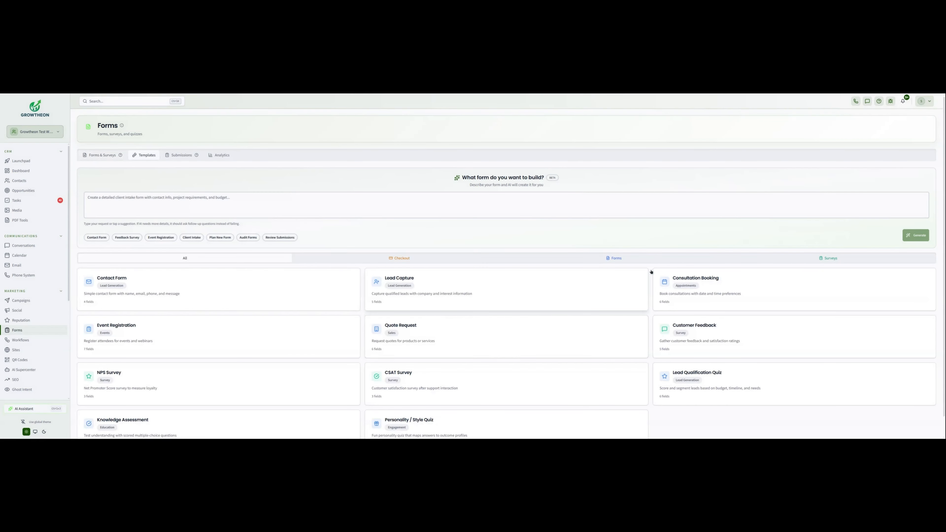
Step: Go back to Forms & Surveys and create a new checkout form
left_click(102, 154)
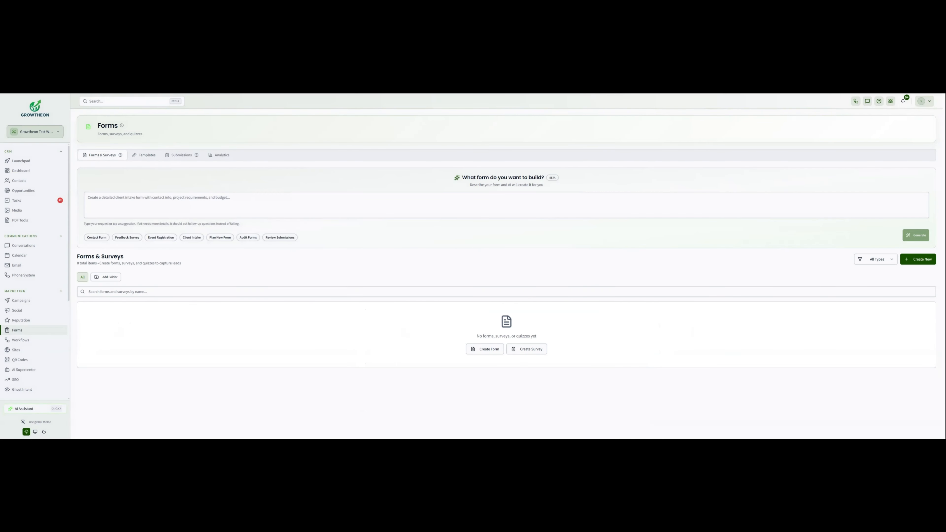
left_click(918, 259)
left_click(900, 330)
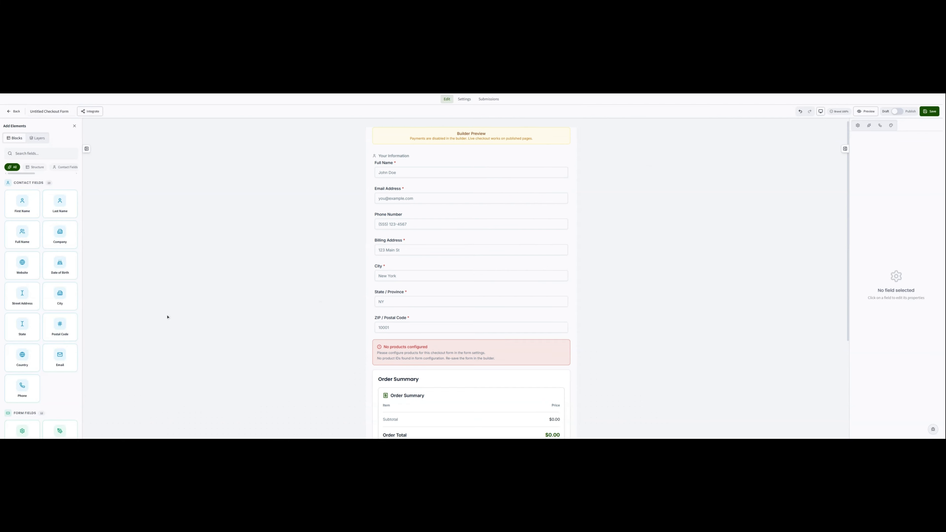
Step: Examine the checkout form's customer fields, order summary and payment details, along with the available contact and form field blocks
scroll(686, 325, "down", 4)
scroll(782, 319, "up", 4)
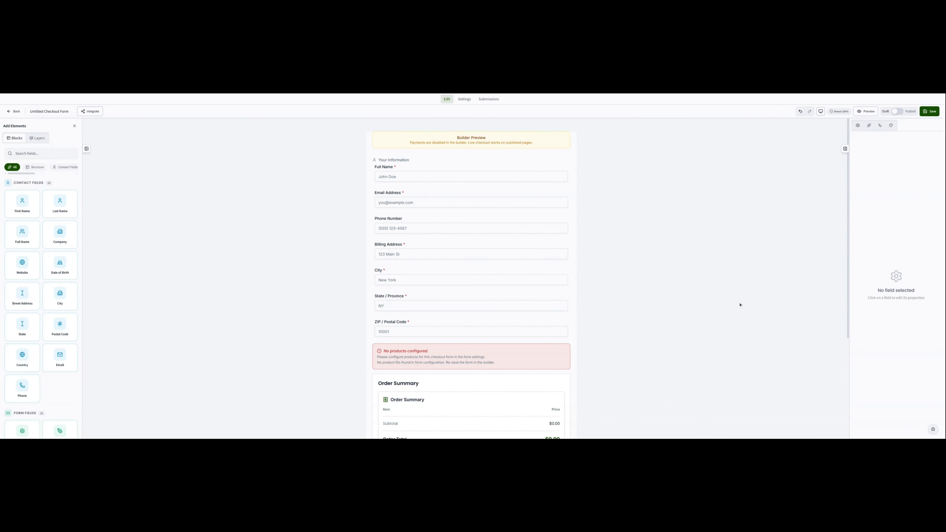
scroll(444, 380, "down", 3)
scroll(409, 362, "down", 1)
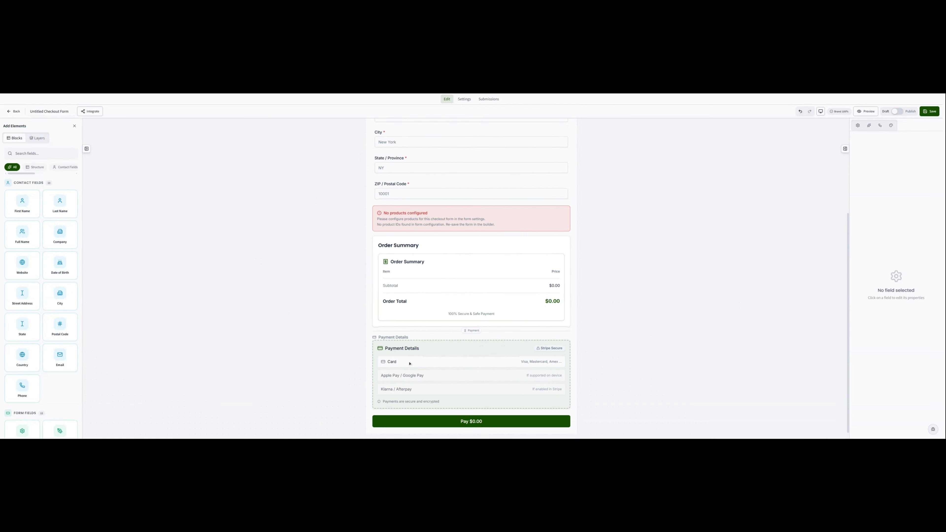
scroll(651, 283, "up", 4)
scroll(558, 201, "down", 1)
scroll(35, 279, "down", 1)
scroll(35, 279, "down", 1)
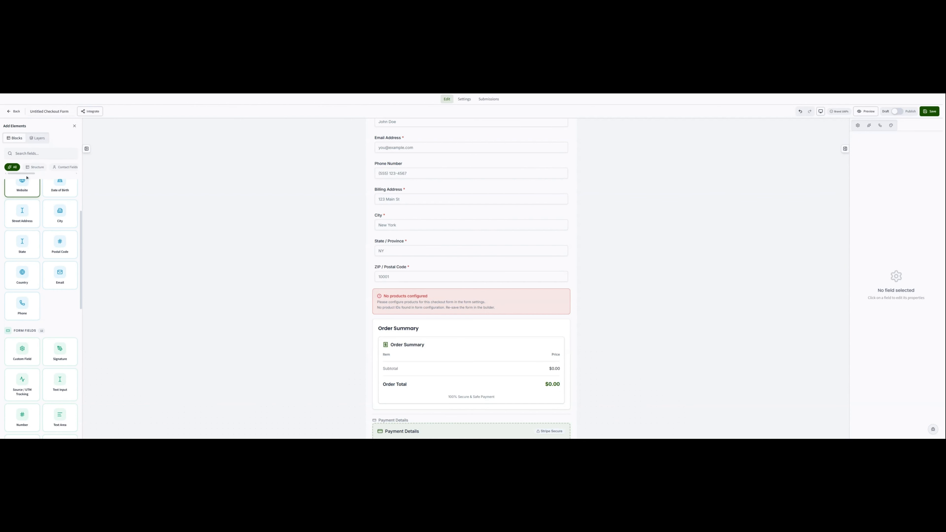
Step: Inspect the checkout form's block categories and layers, and leave the form builder
left_click(34, 167)
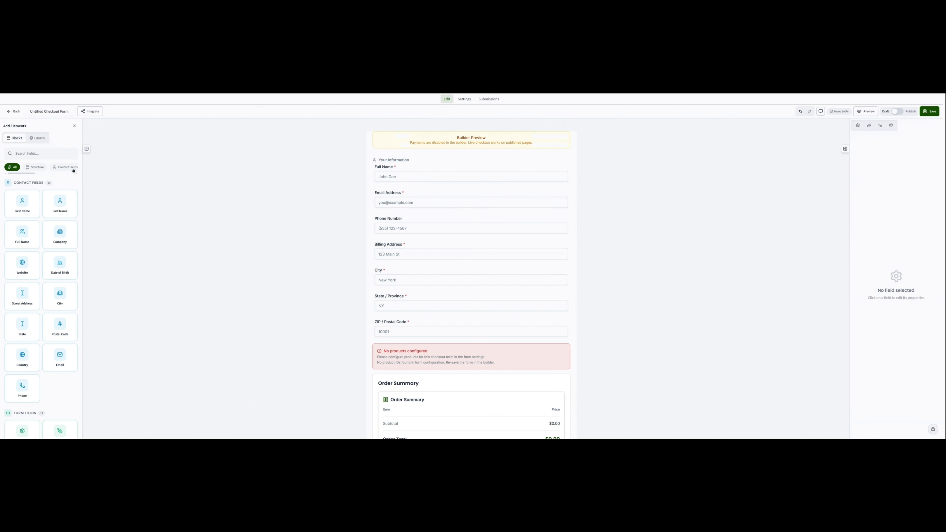
left_click(37, 138)
scroll(587, 327, "down", 3)
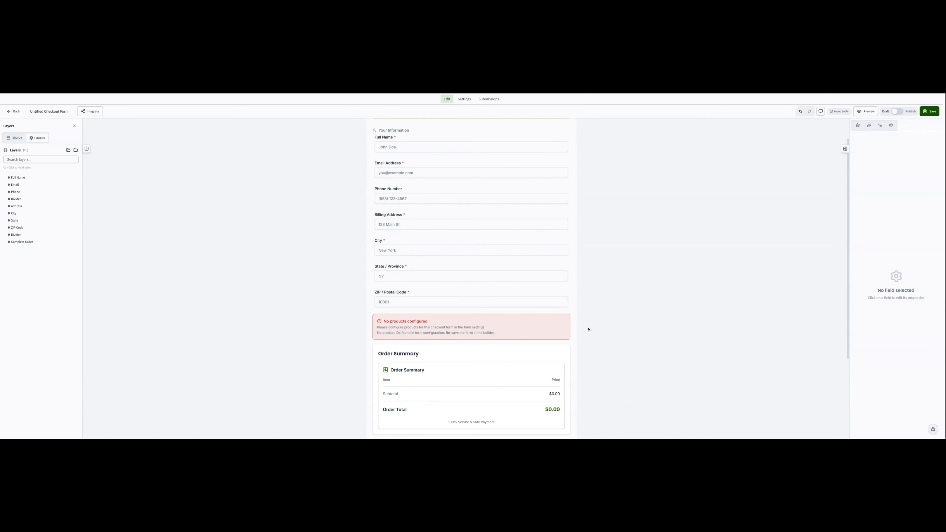
scroll(424, 345, "up", 3)
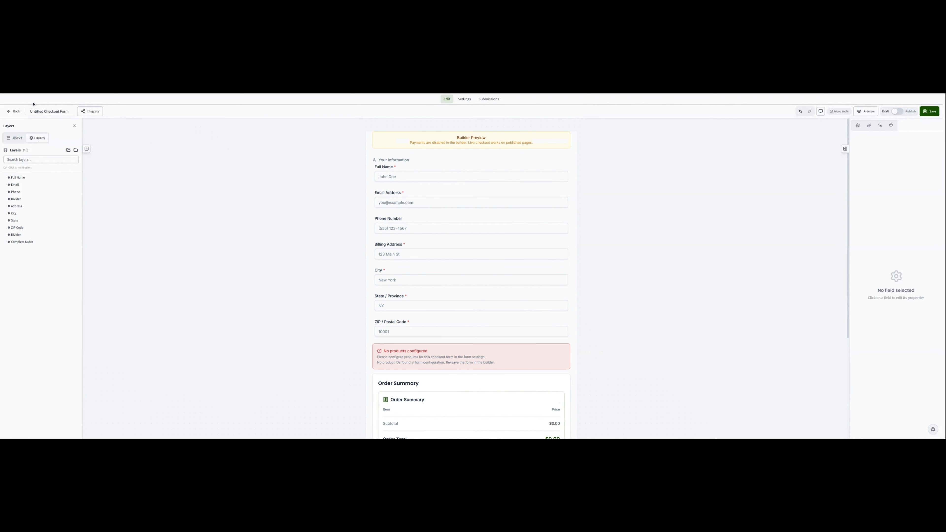
left_click(14, 111)
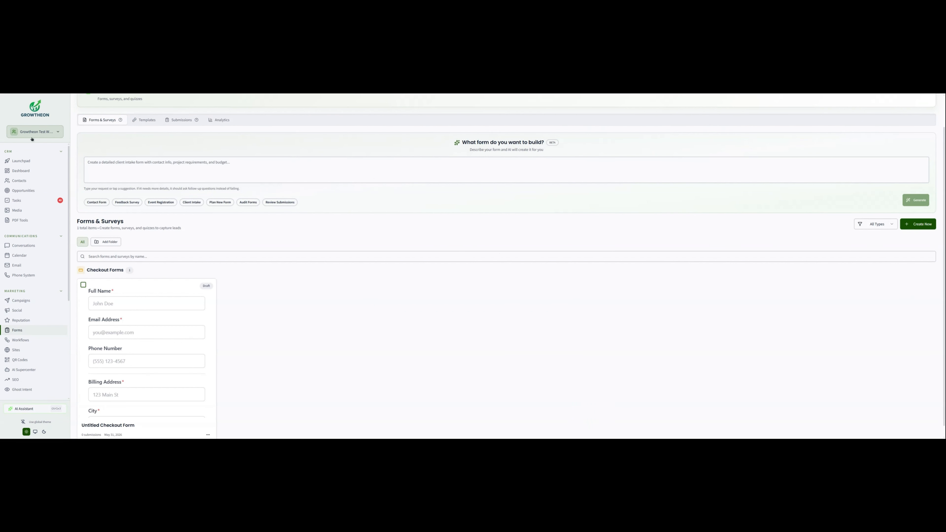
Step: Return to the Launchpad, expand the Create a Pipeline card and open its "Create your first pipeline" step
left_click(21, 161)
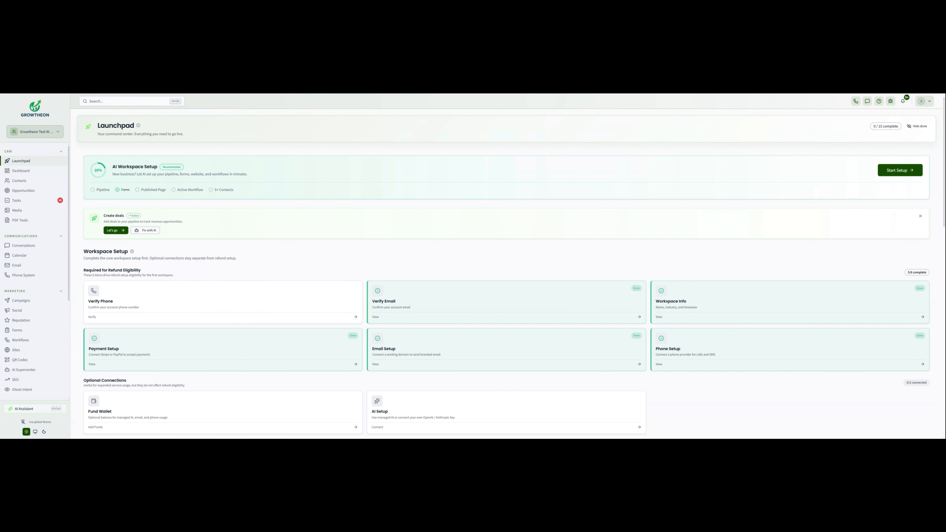
scroll(702, 403, "down", 15)
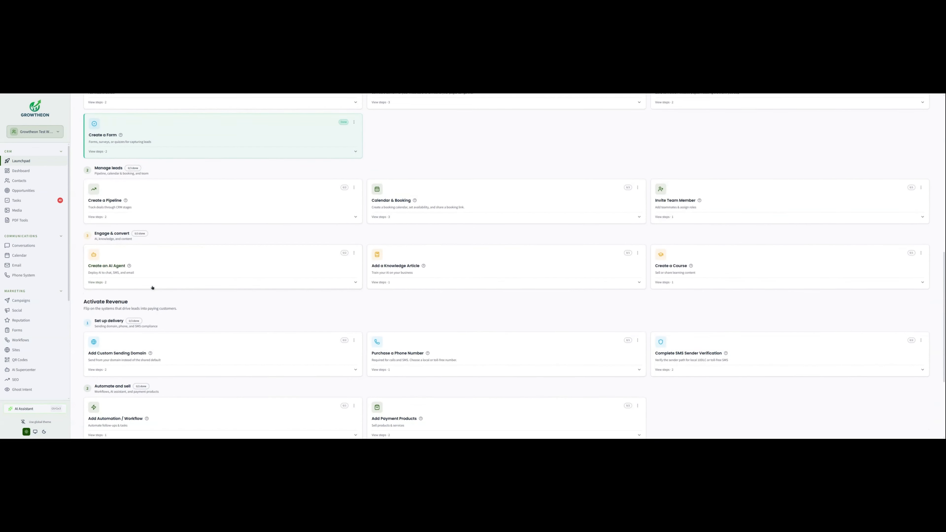
scroll(152, 287, "up", 3)
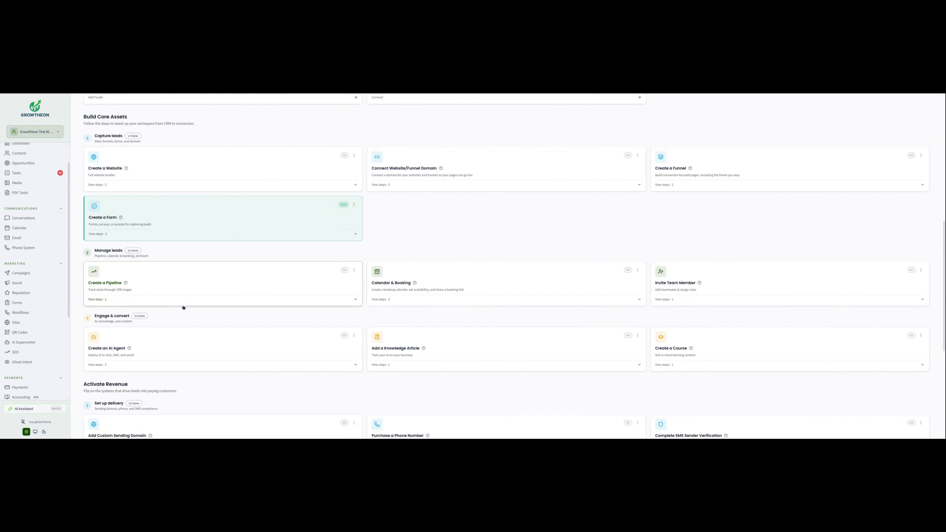
left_click(209, 286)
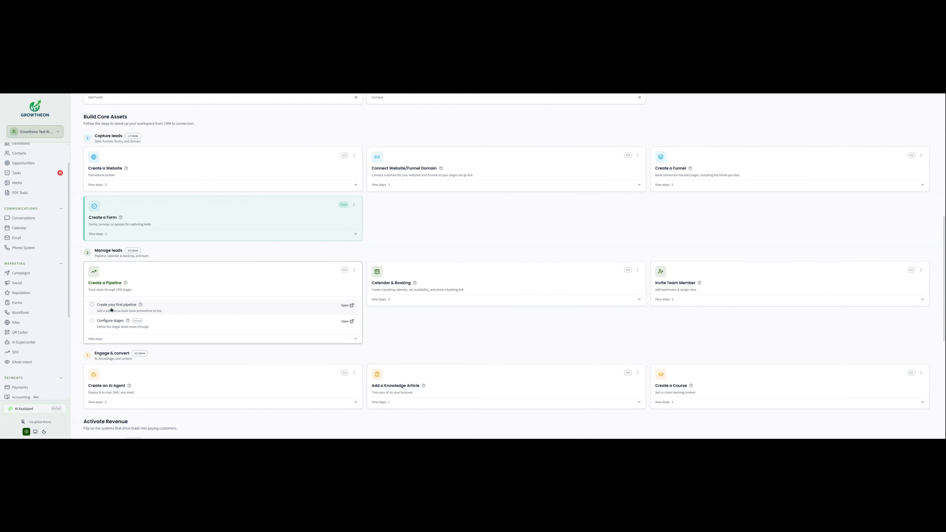
scroll(111, 309, "down", 1)
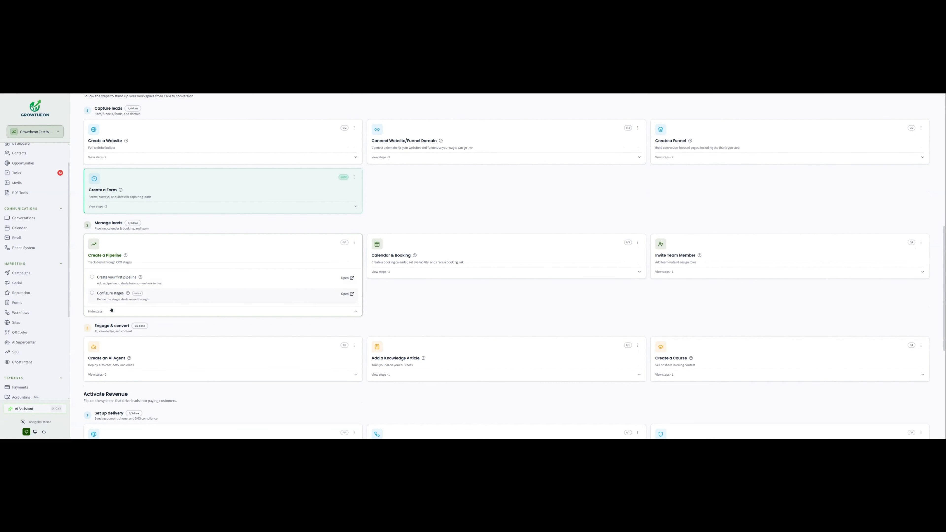
left_click(347, 278)
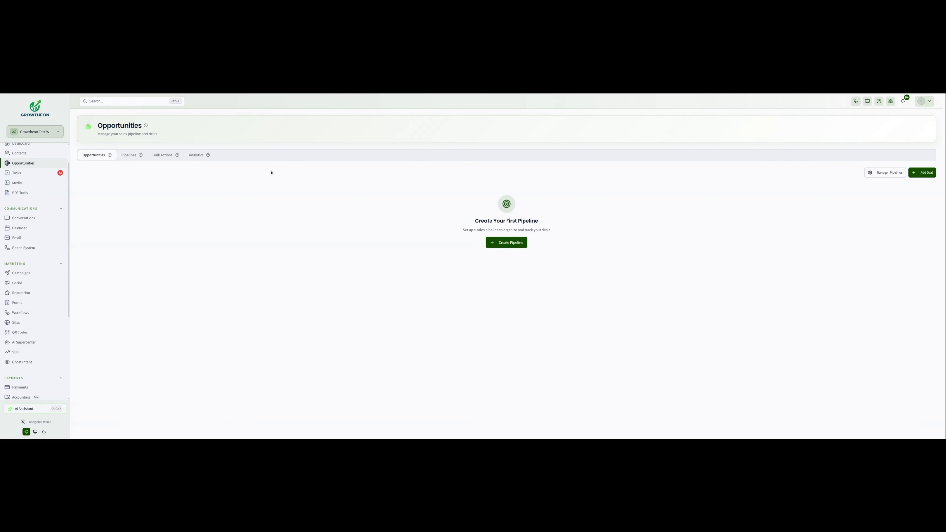
Step: Check the custom pipeline's default stages and create a pipeline from the Simple Pipeline template
left_click(506, 242)
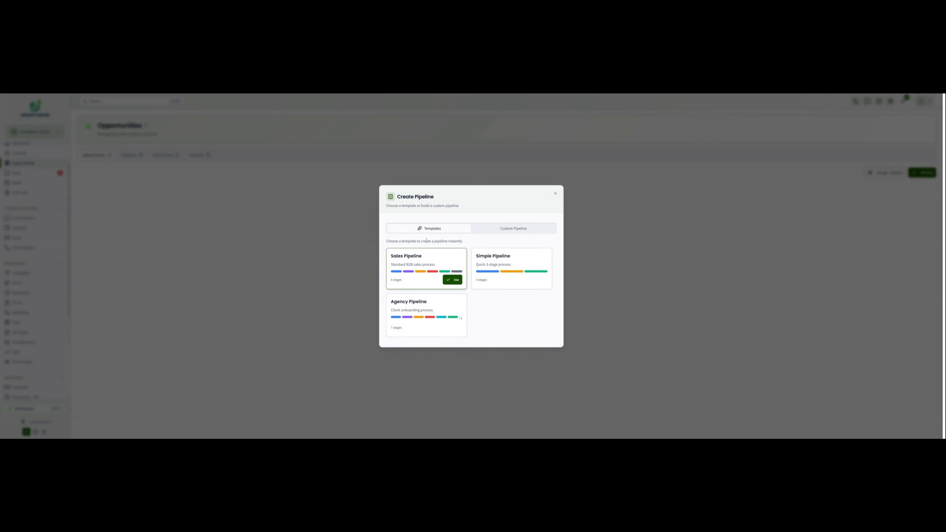
left_click(515, 231)
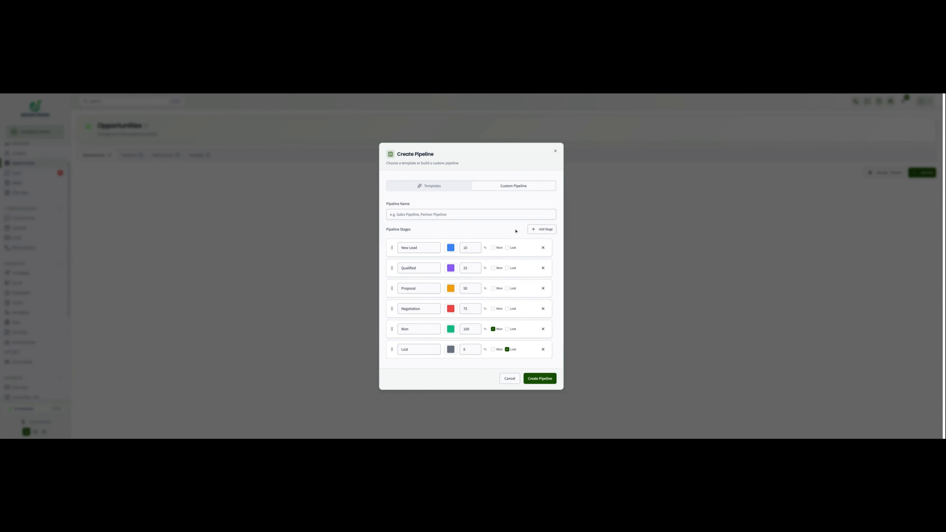
left_click(431, 185)
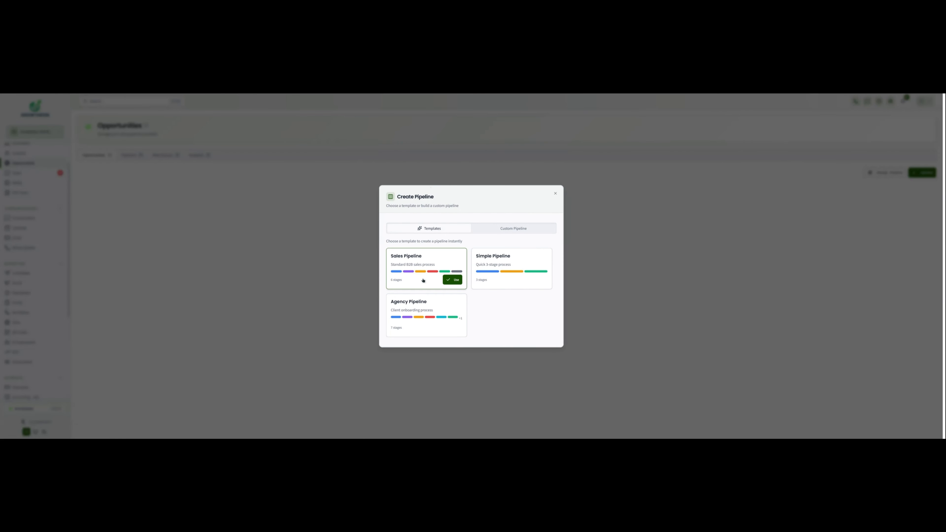
left_click(543, 262)
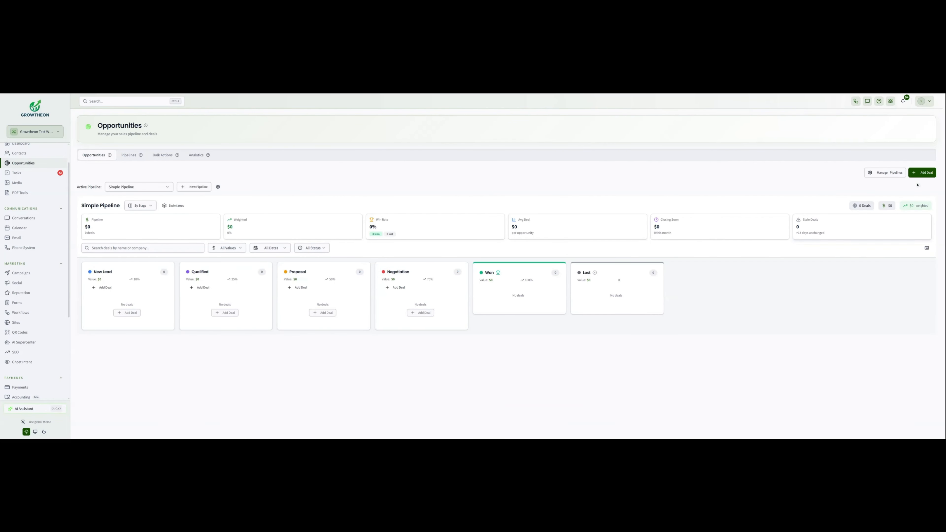
Step: Look over the pipeline templates, Simple Pipeline's stages and the bulk actions, and return to the Launchpad
left_click(885, 173)
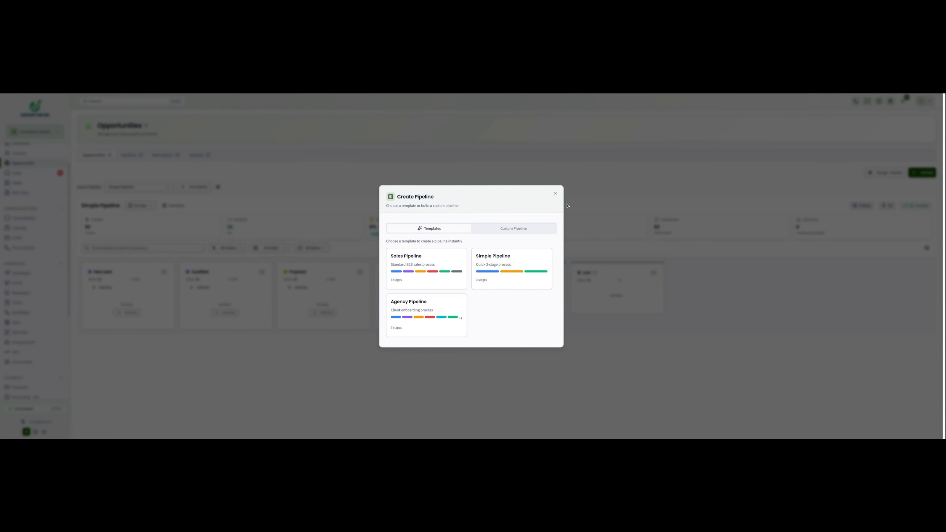
left_click(554, 193)
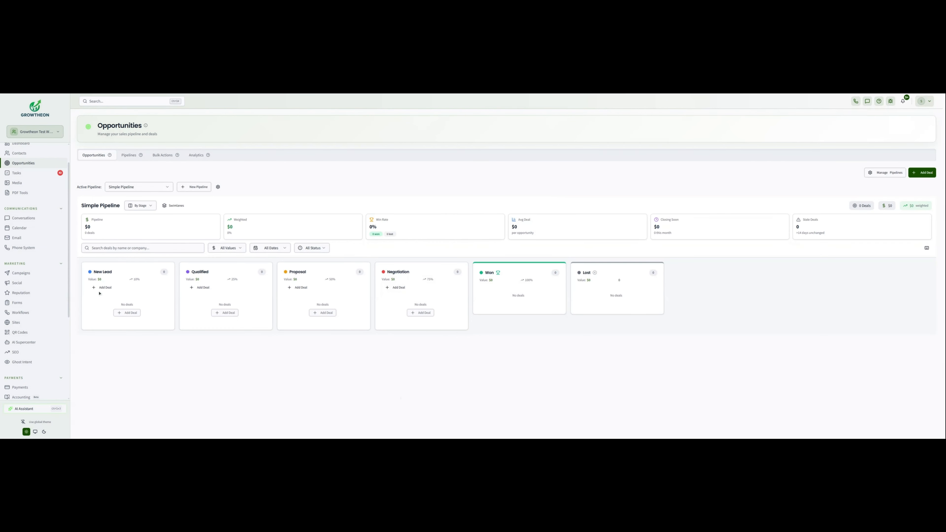
left_click(129, 155)
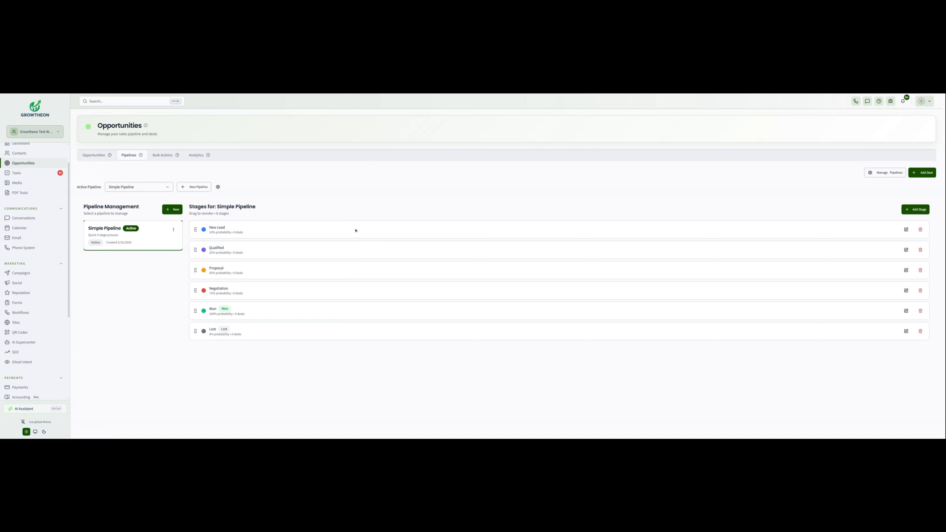
left_click(163, 155)
scroll(39, 161, "up", 1)
left_click(38, 161)
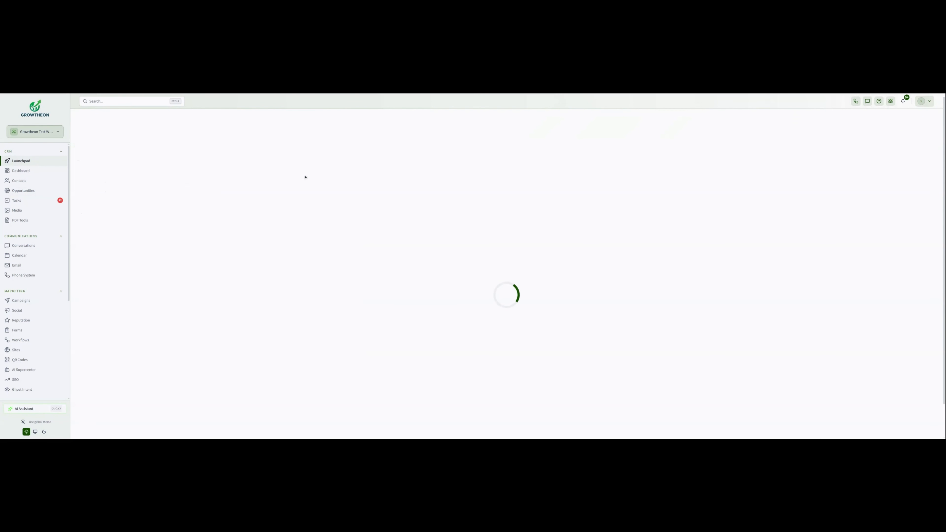
Step: Expand the Launchpad's Calendar & Booking card and open its "Create a calendar or booking service" step, showing the service calendars
scroll(489, 308, "down", 5)
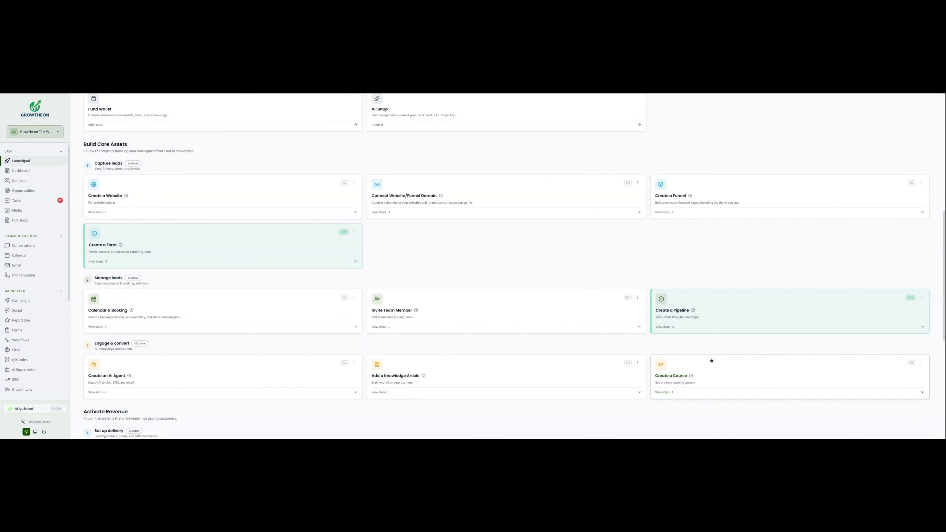
scroll(702, 359, "down", 1)
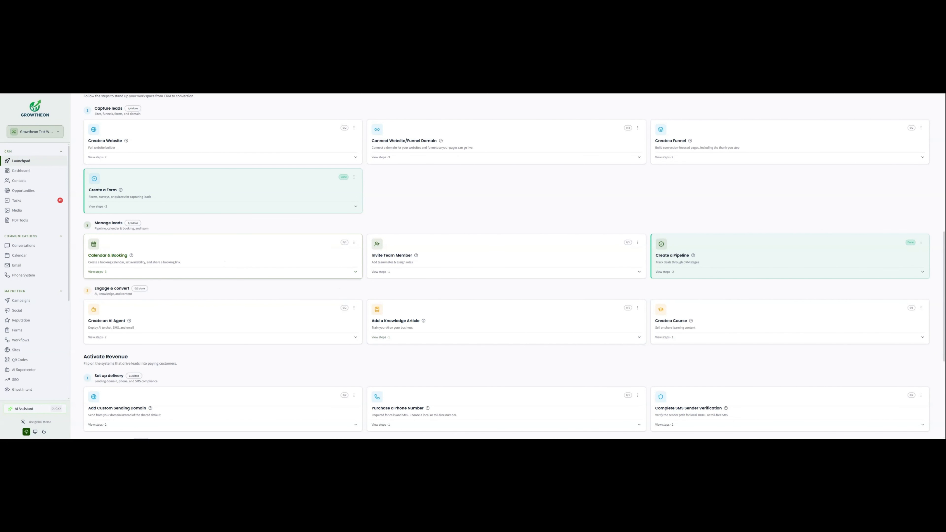
left_click(222, 263)
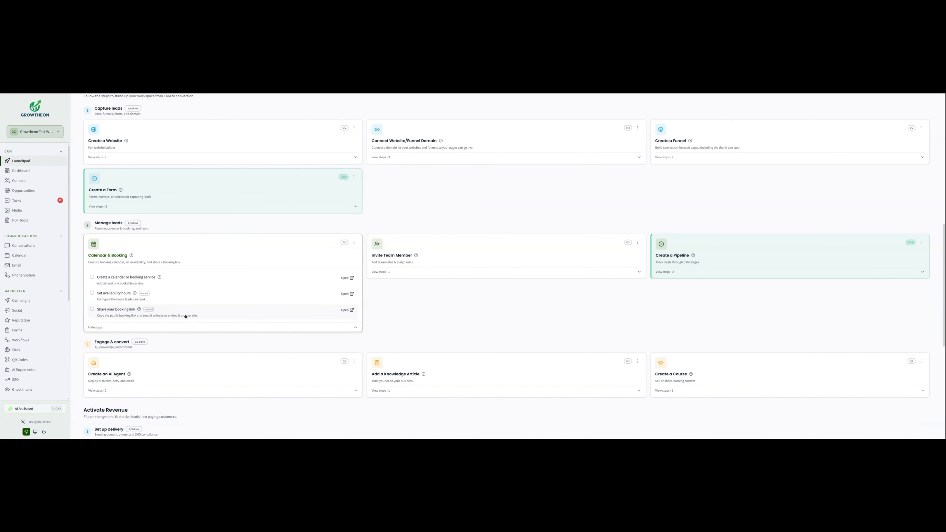
left_click(345, 277)
left_click(264, 155)
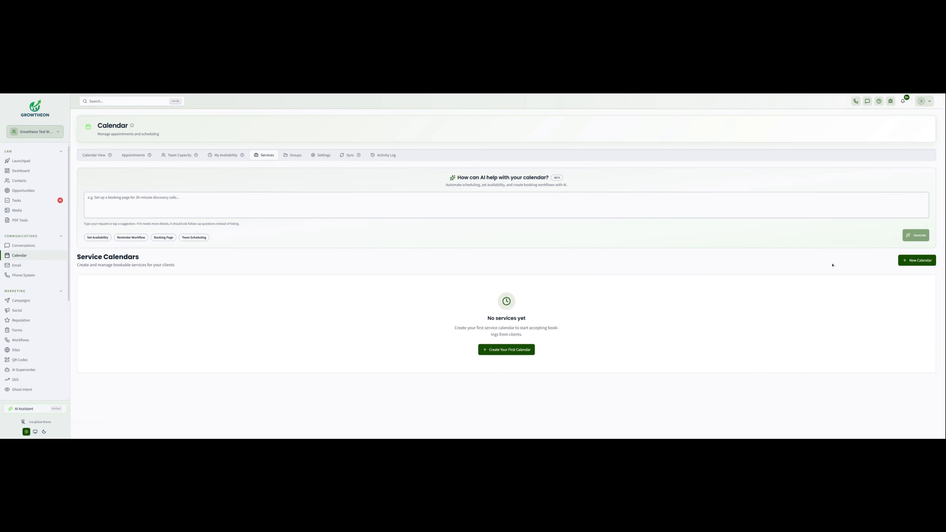
Step: Check the booking types offered for a first service calendar, cancel its creation and look over the weekly calendar view
left_click(507, 349)
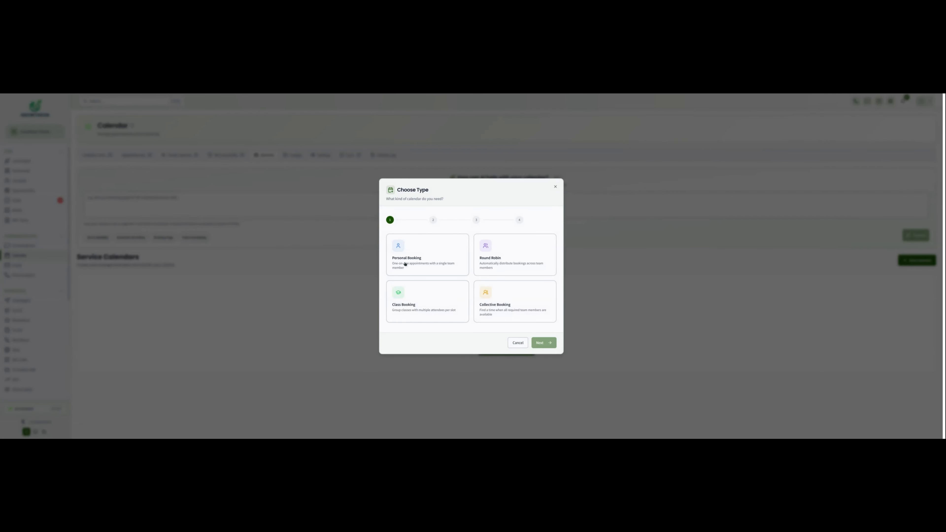
left_click(518, 343)
left_click(91, 155)
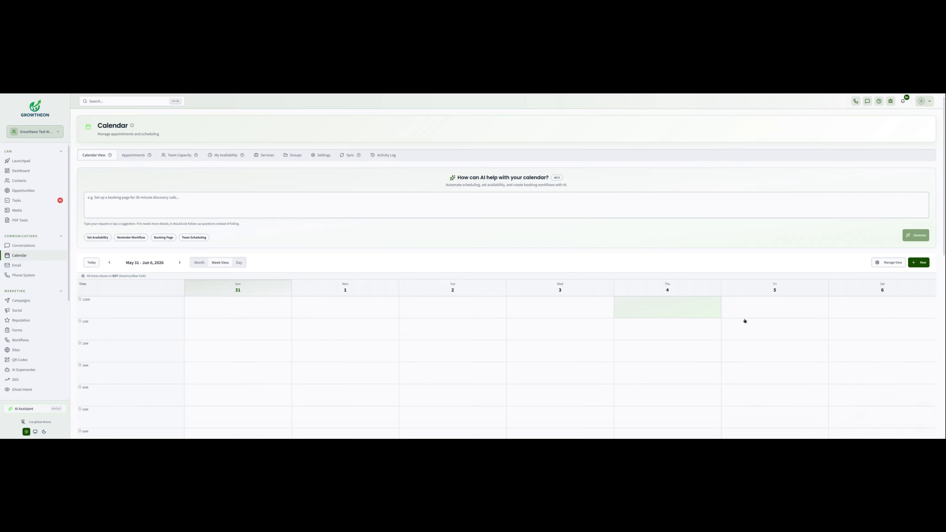
scroll(744, 321, "down", 2)
scroll(418, 204, "up", 2)
Step: Open Google Account Management from the calendar's sync settings, view the sign-in for adding an account and go back to Integrations
left_click(354, 156)
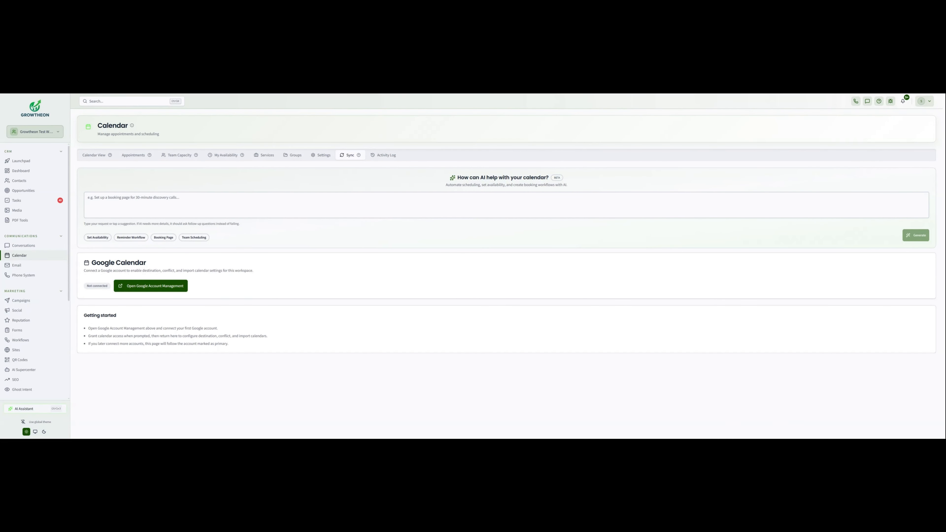
left_click(164, 287)
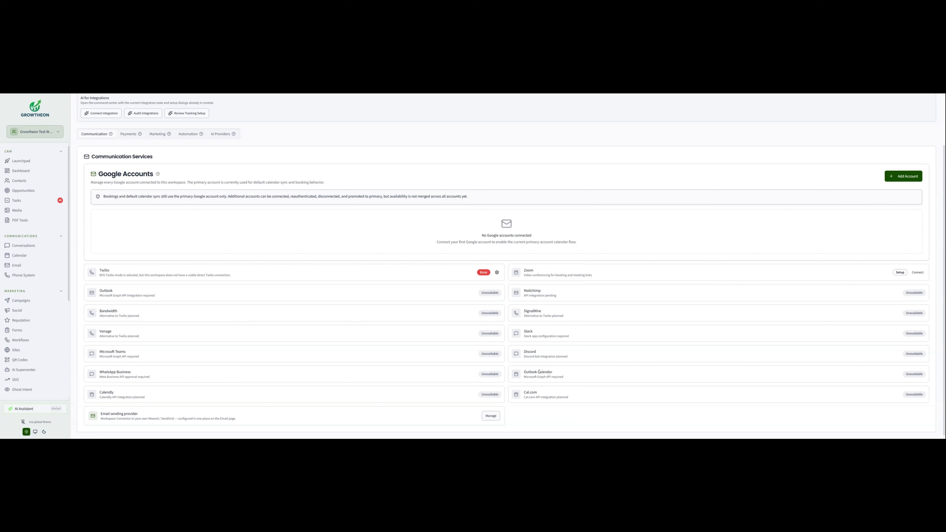
scroll(539, 372, "up", 3)
scroll(539, 372, "down", 1)
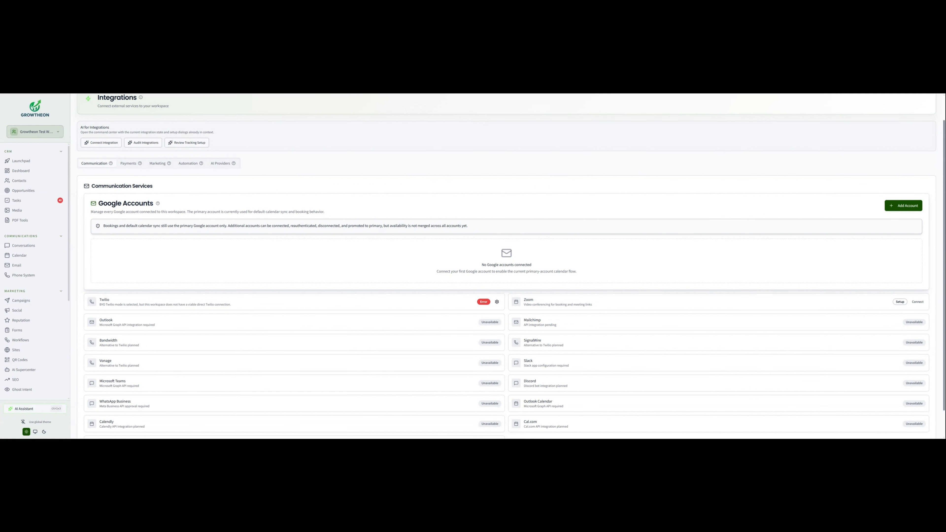
left_click_drag(943, 231, 941, 207)
left_click(903, 233)
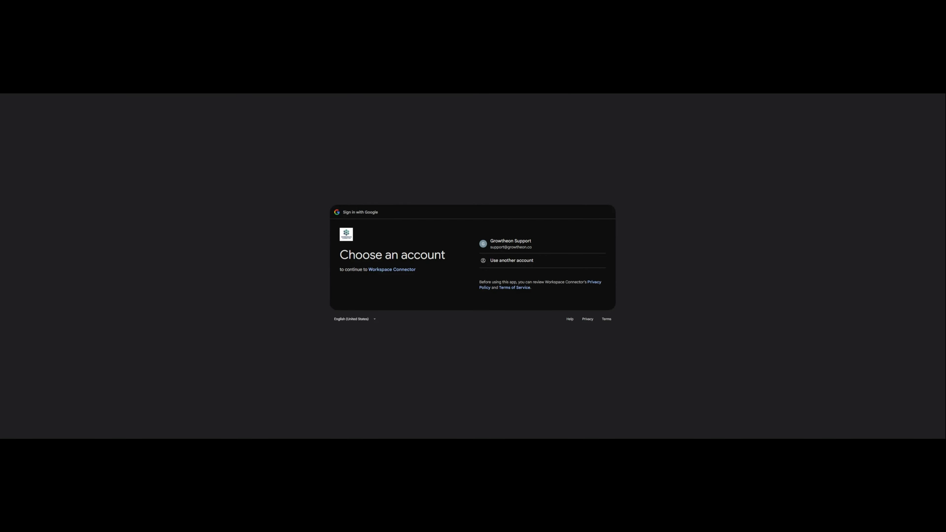
key("alt+Left")
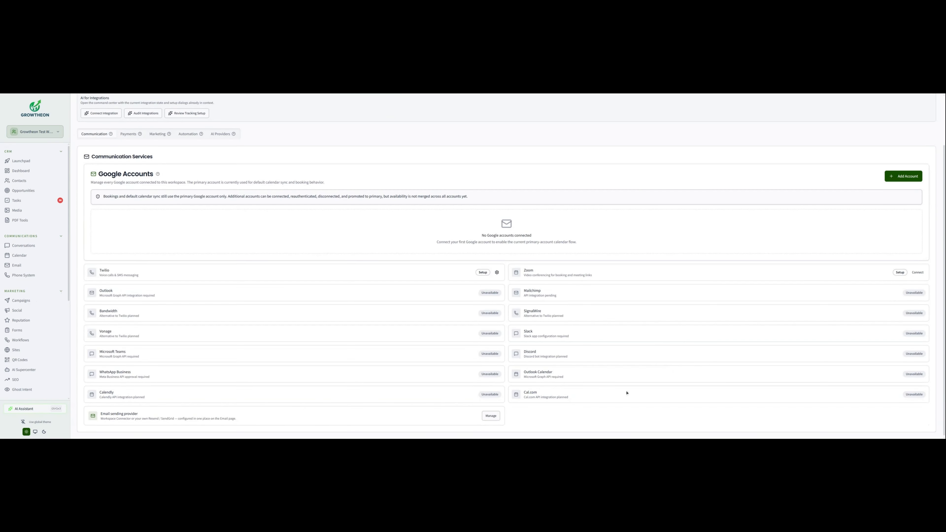
Step: Return to the Launchpad, reopen the calendar and read the Google Calendar sync instructions
left_click(21, 161)
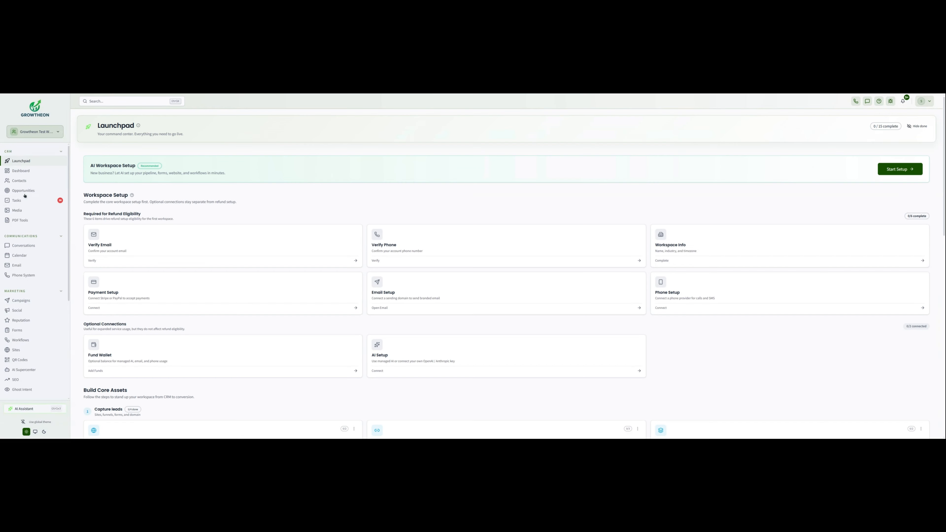
scroll(517, 245, "down", 5)
left_click(554, 338)
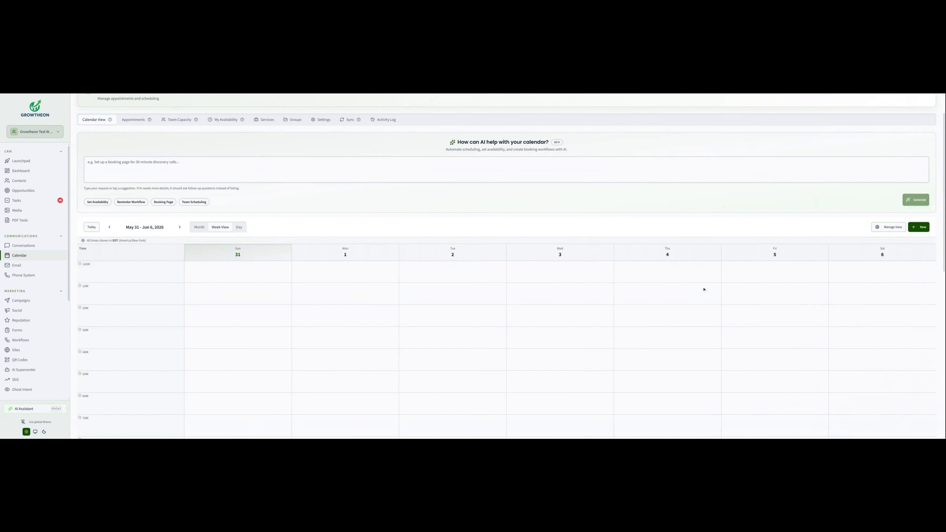
left_click(347, 101)
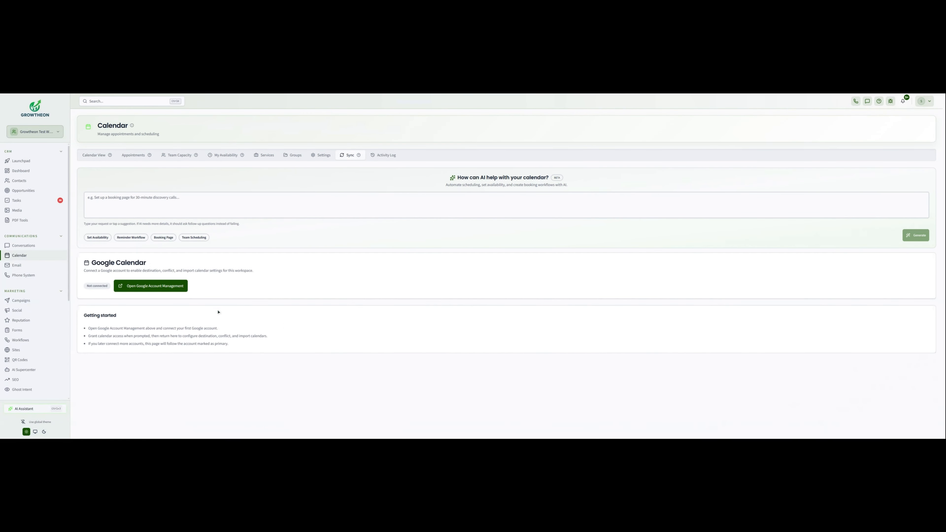
left_click_drag(332, 285, 583, 334)
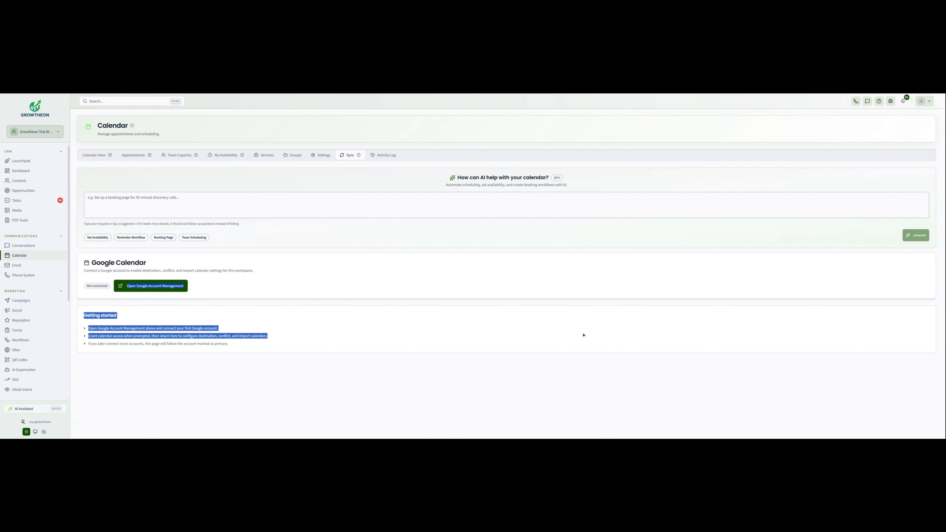
Step: Switch to the demo workspace with a connected Google account, review its calendar sync settings and refresh the calendar list
left_click(35, 131)
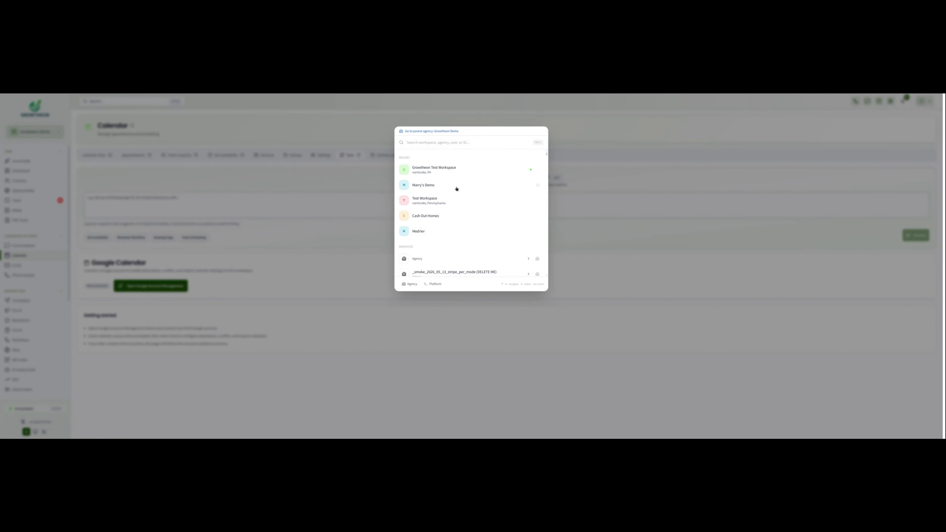
left_click(455, 188)
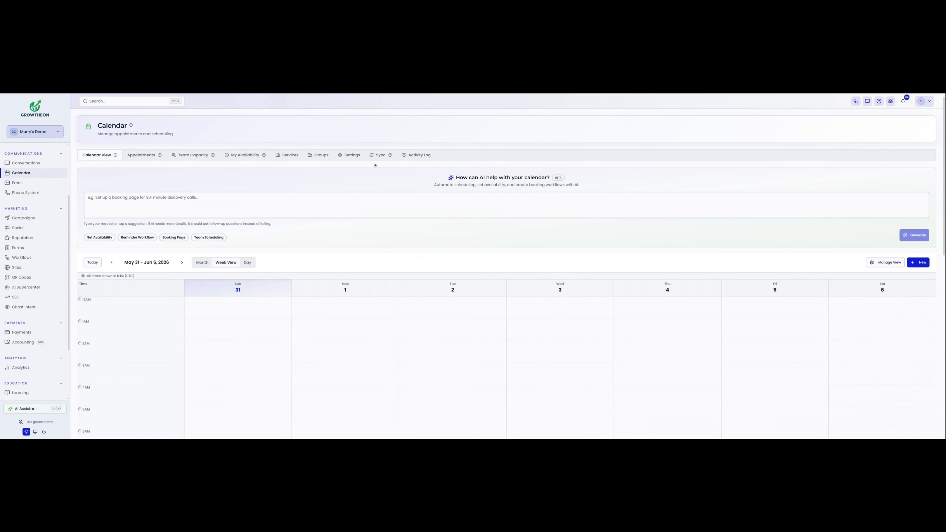
left_click(379, 155)
scroll(468, 309, "down", 1)
scroll(468, 308, "down", 5)
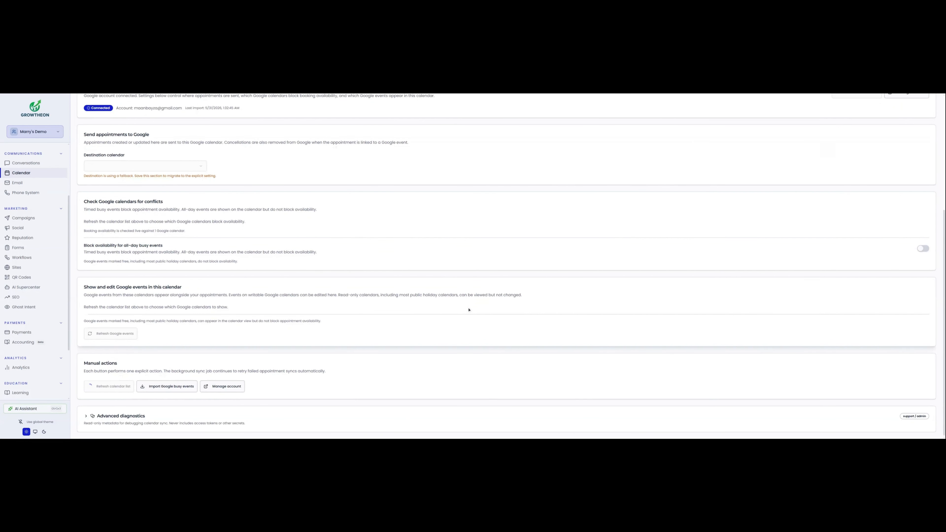
scroll(562, 357, "up", 6)
scroll(848, 315, "down", 1)
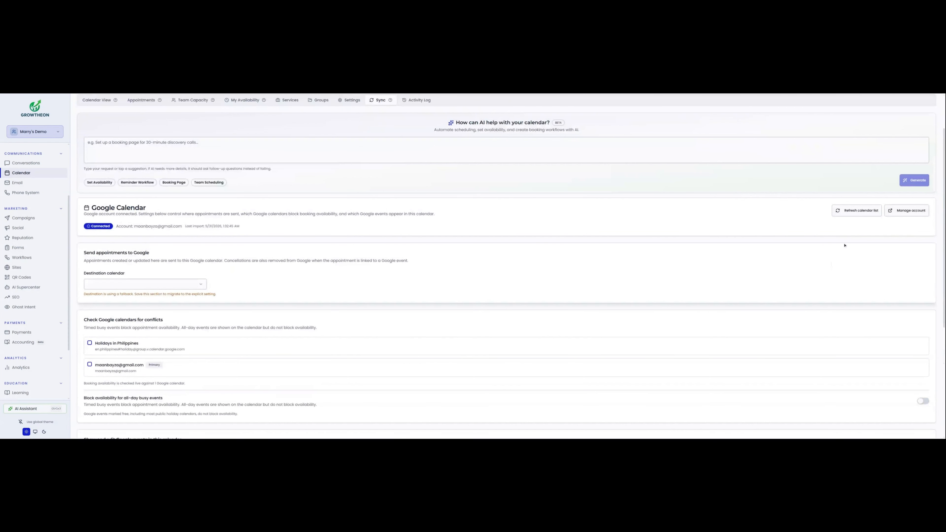
left_click(850, 212)
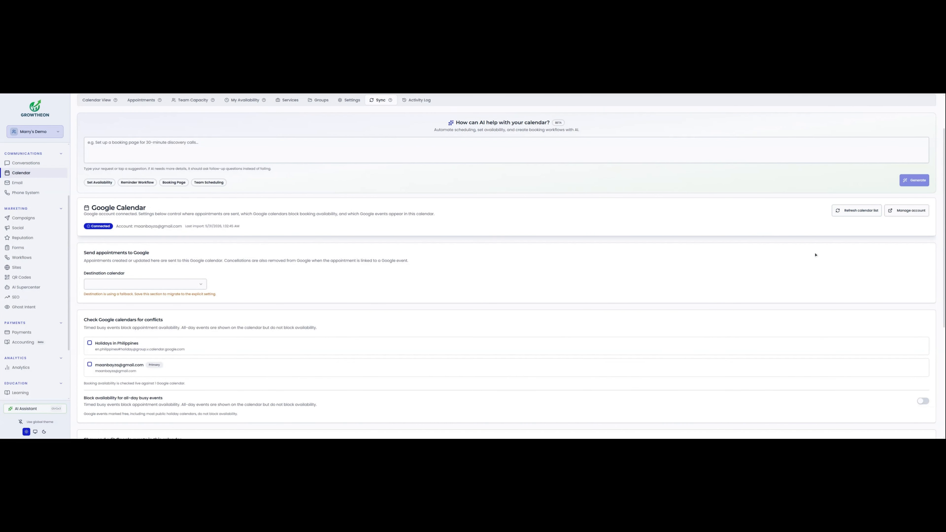
Step: Examine the demo workspace's weekly calendar for May 31 – Jun 6, 2026, across its time slots
scroll(355, 258, "up", 1)
left_click(100, 127)
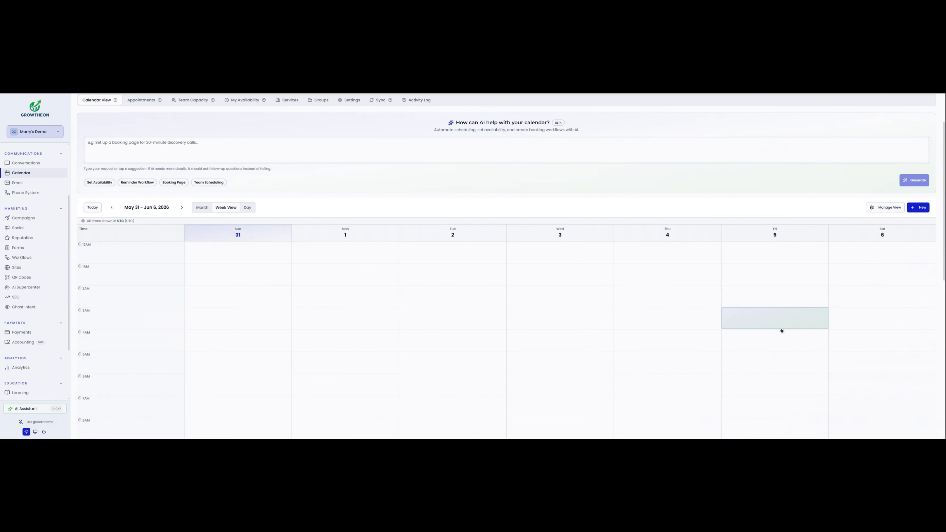
scroll(557, 235, "down", 4)
scroll(631, 256, "up", 5)
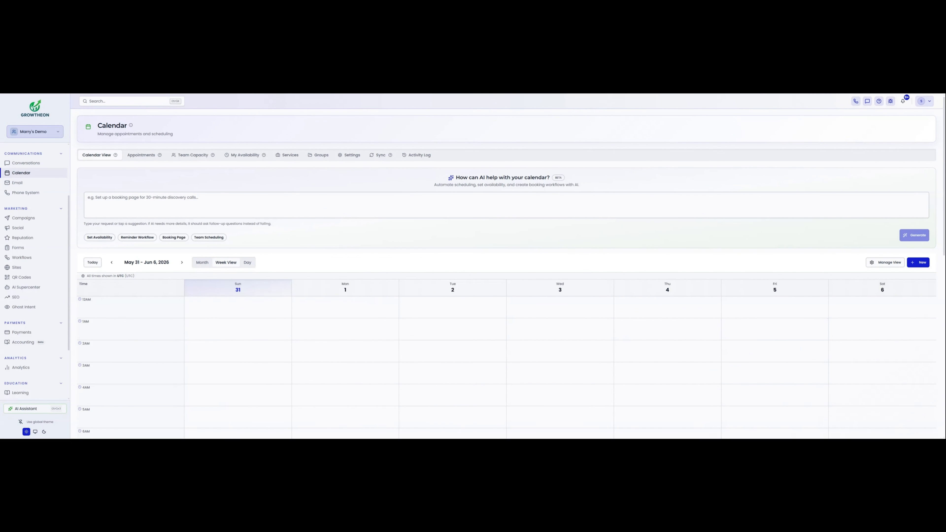
scroll(557, 288, "down", 5)
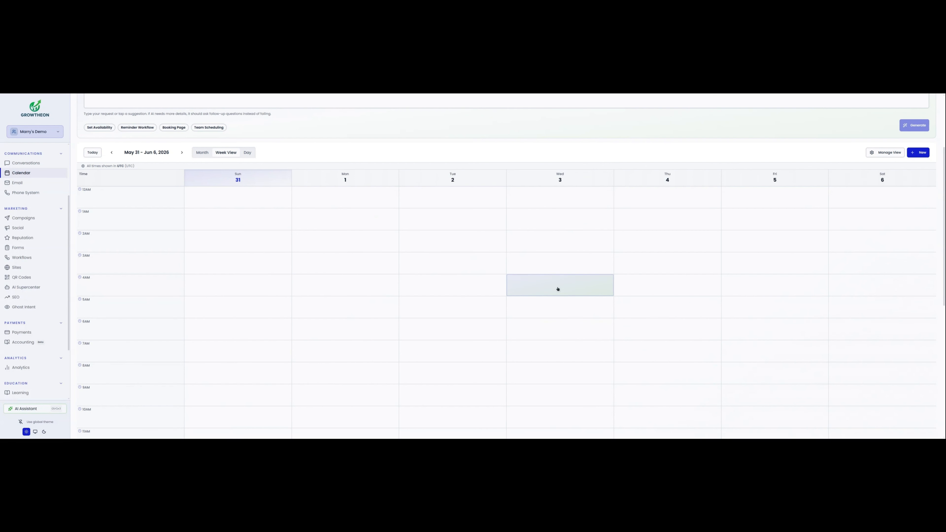
scroll(914, 285, "up", 2)
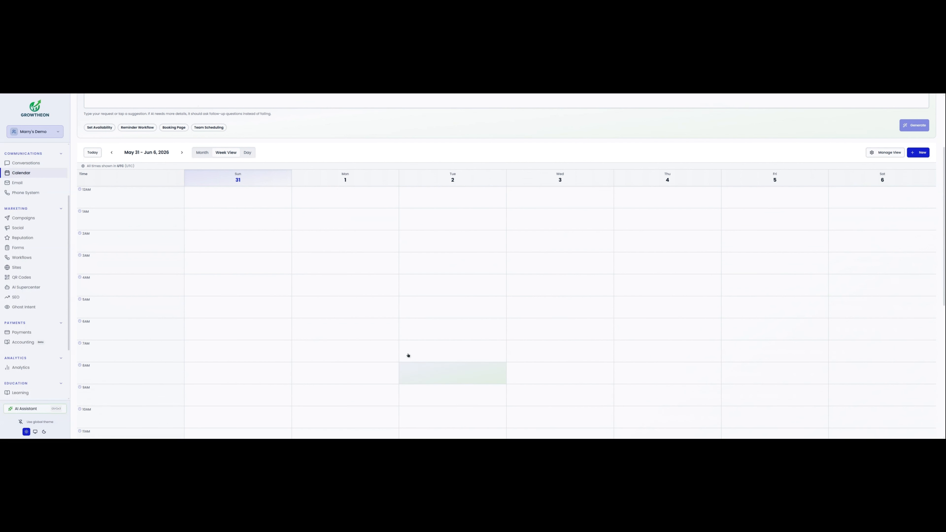
scroll(564, 317, "up", 3)
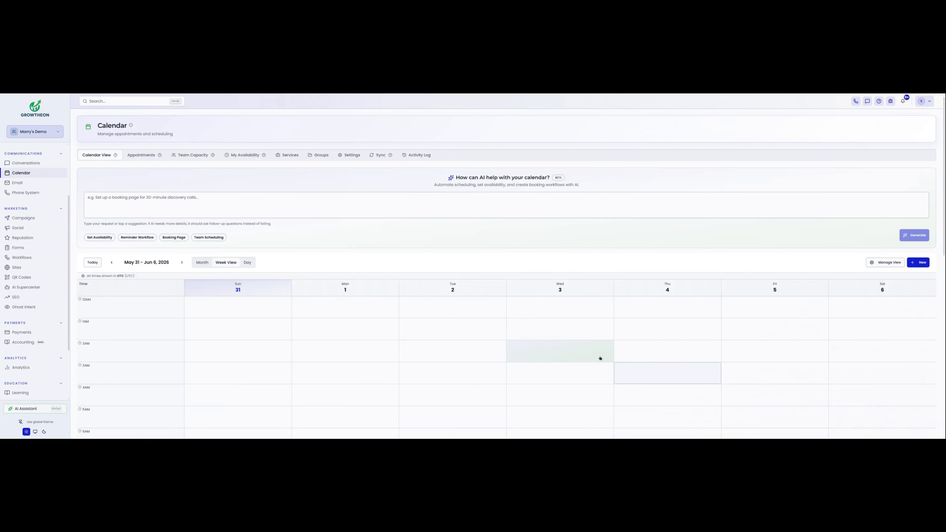
scroll(808, 343, "down", 5)
scroll(800, 327, "up", 1)
scroll(794, 317, "up", 4)
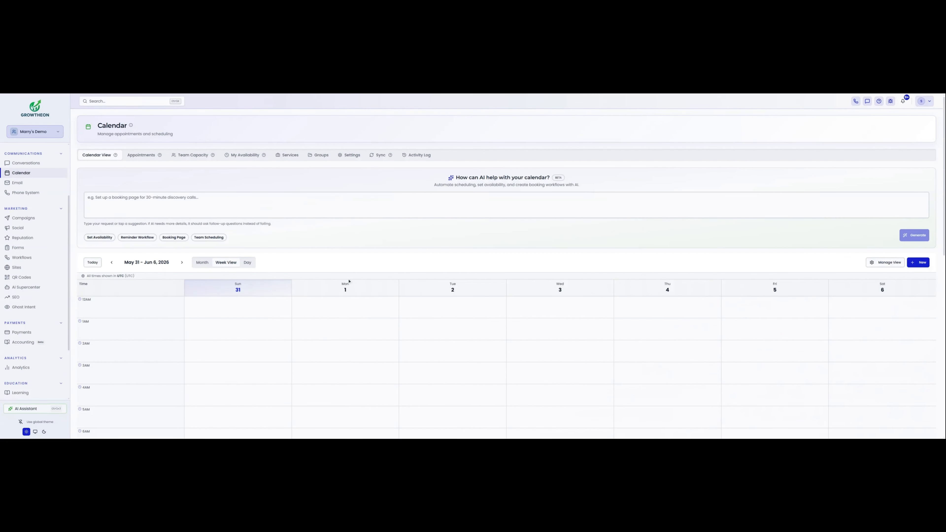
Step: Switch back to the Growtheon Test Workspace and expand the Launchpad's Invite Team Member and Create a Pipeline cards
left_click(37, 133)
left_click(424, 167)
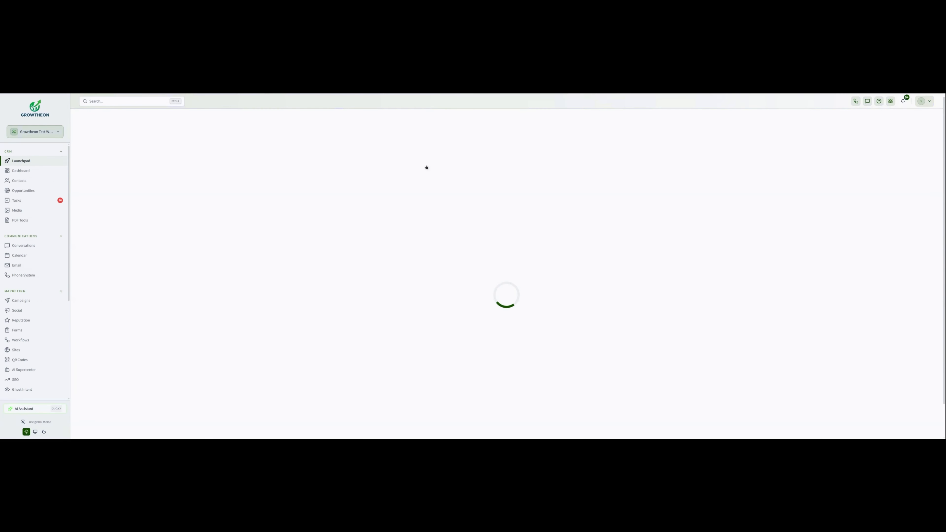
scroll(473, 259, "down", 5)
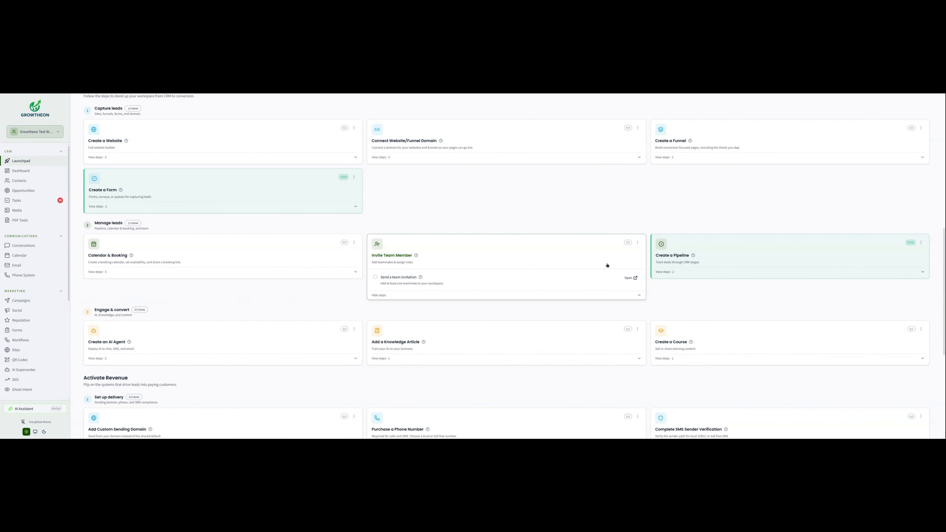
left_click(748, 269)
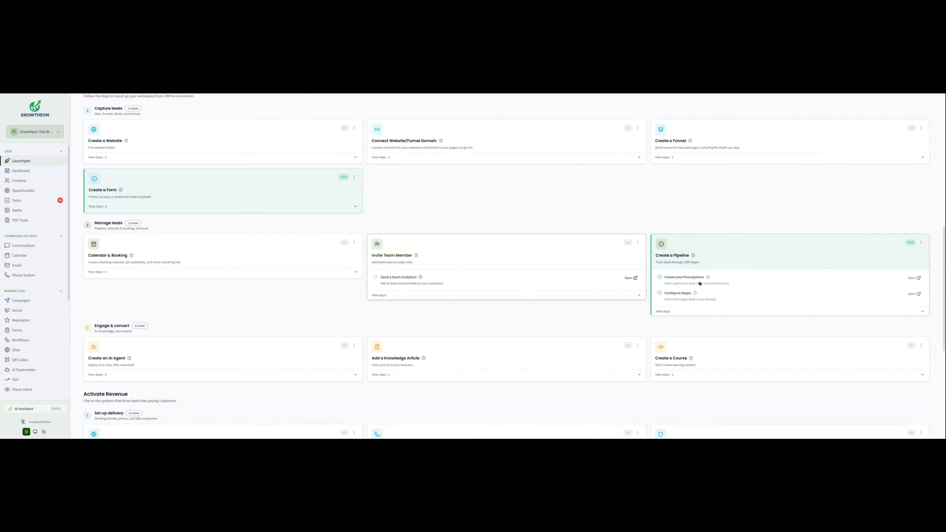
Step: Expand the Create an AI Agent, Add a Knowledge Article and Create a Course cards to view their steps
scroll(467, 305, "down", 1)
scroll(467, 305, "down", 4)
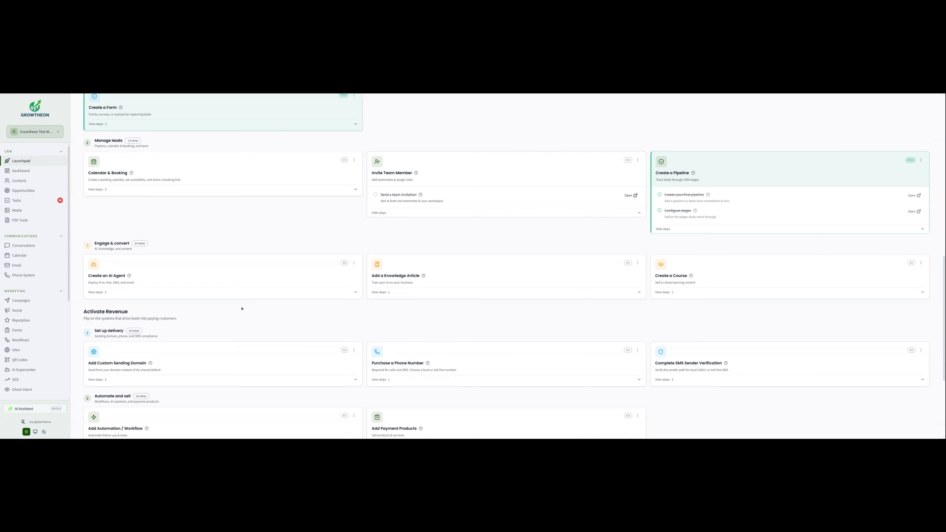
left_click(241, 187)
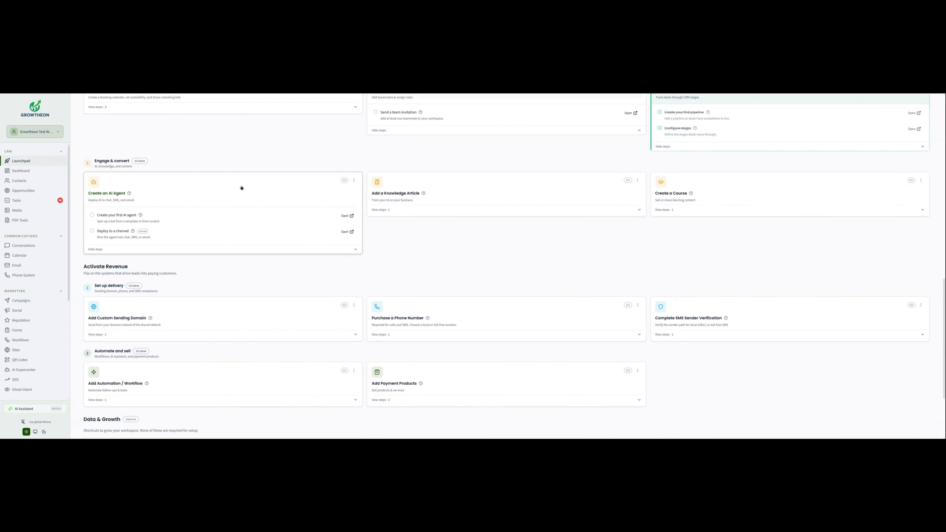
left_click(521, 193)
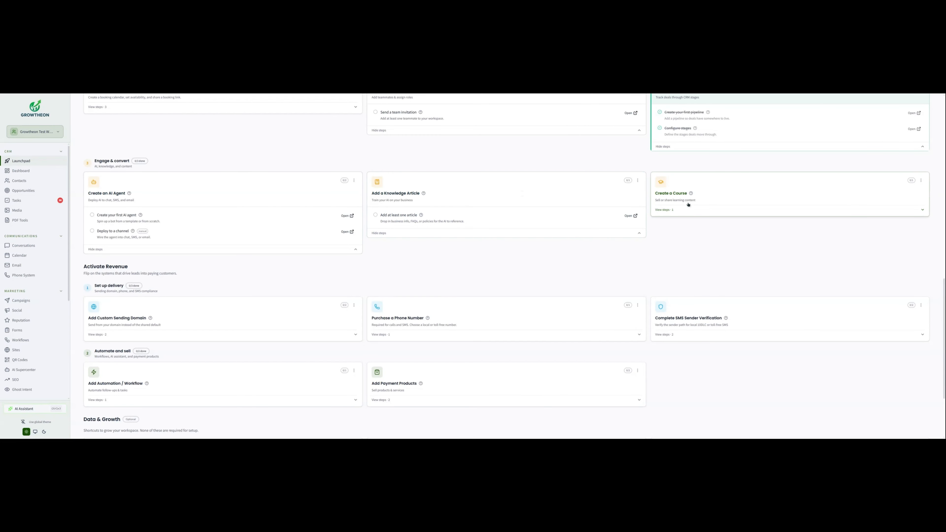
left_click(755, 200)
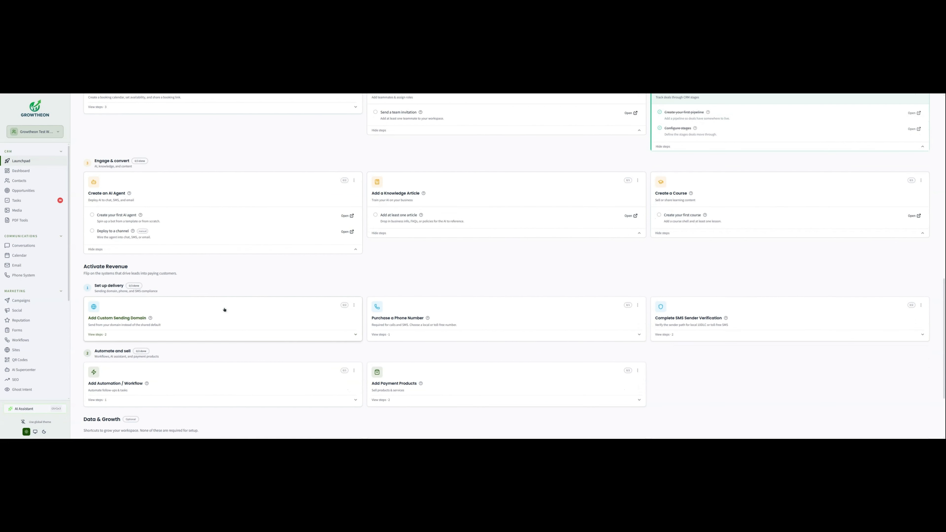
Step: Look over the Activate Revenue and Data & Growth sections and open the Import Contacts shortcut
scroll(225, 309, "down", 1)
scroll(282, 321, "down", 3)
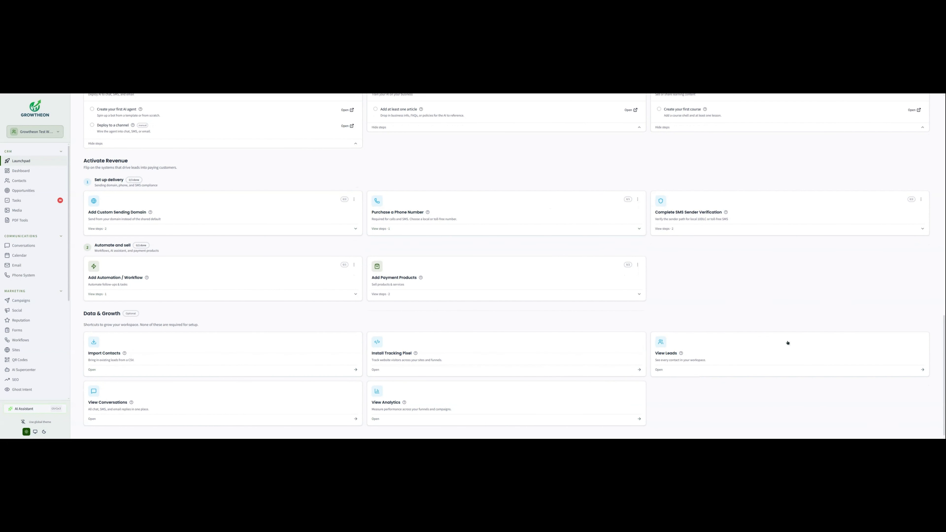
left_click(167, 346)
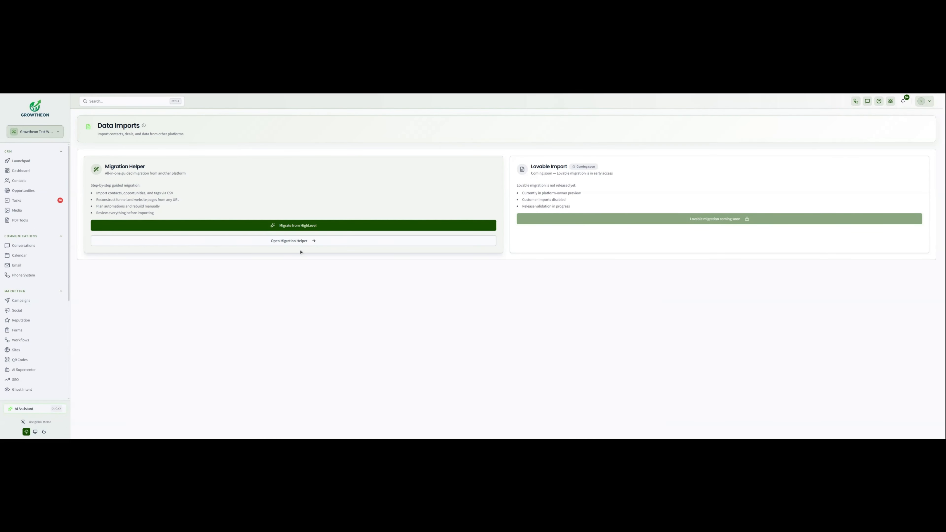
Step: Highlight the Migration Helper's line about importing contacts, opportunities and tags via CSV, and return to the Launchpad
triple_click(134, 193)
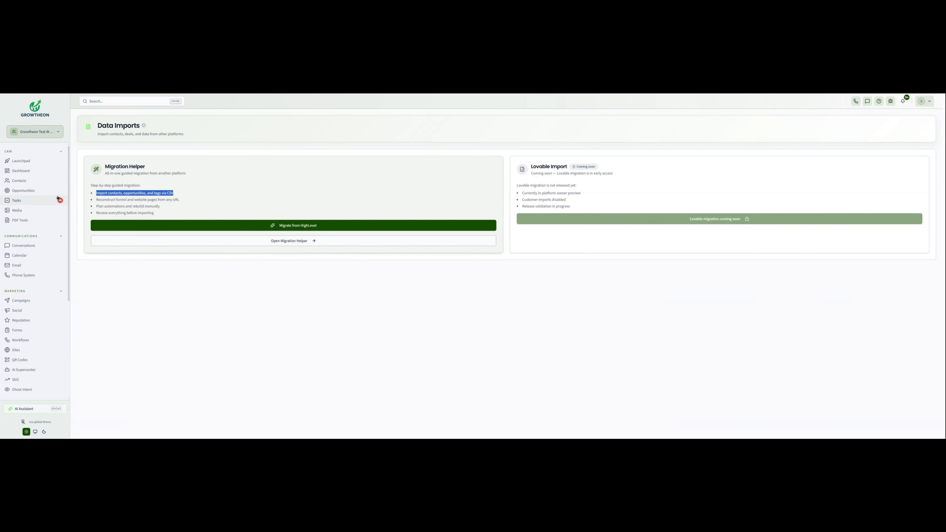
scroll(34, 334, "down", 5)
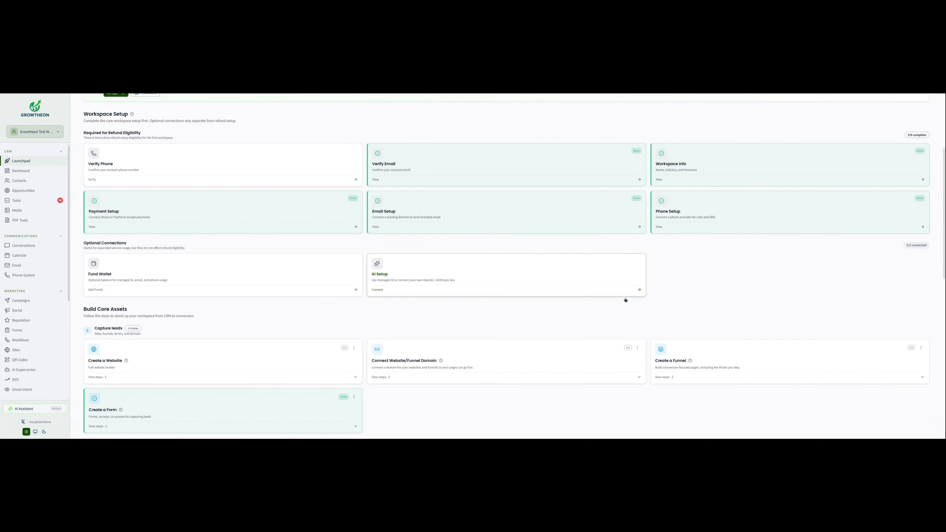
Step: Look over the Launchpad's setup cards from Optional Connections and Build Core Assets through Activate Revenue to Data & Growth
scroll(625, 300, "down", 3)
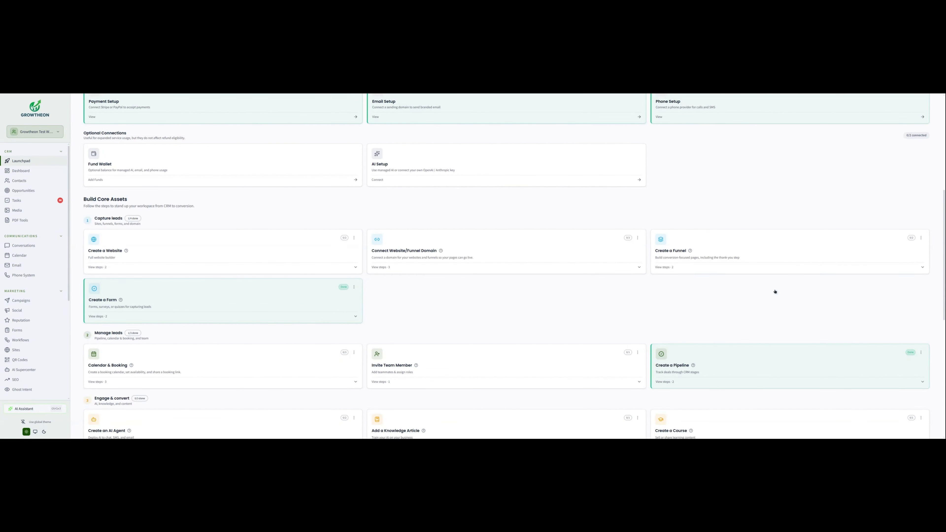
scroll(545, 329, "down", 4)
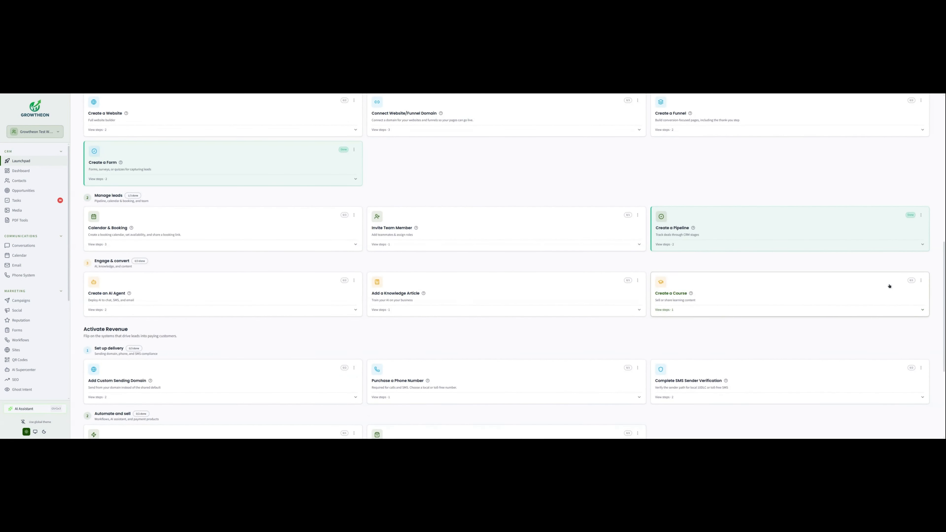
scroll(563, 321, "down", 3)
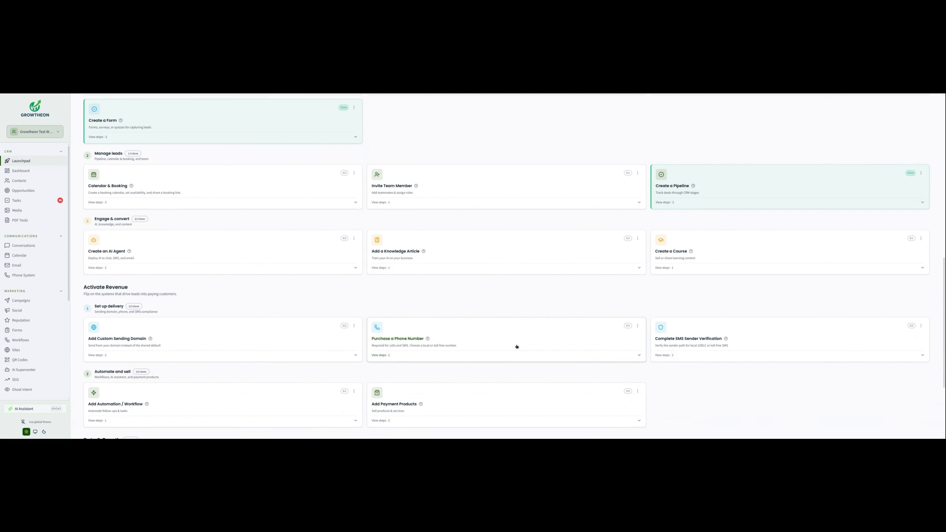
scroll(744, 315, "down", 2)
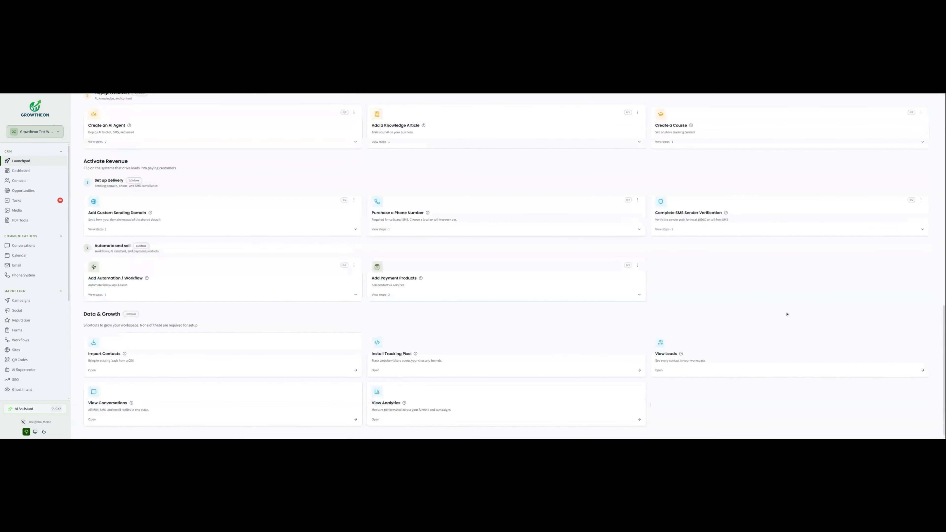
scroll(787, 312, "up", 3)
scroll(809, 352, "down", 1)
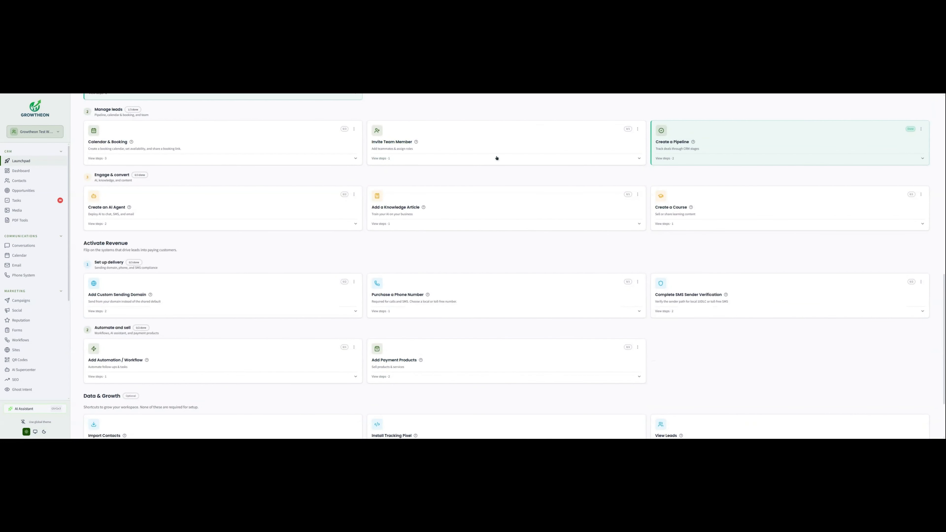
scroll(793, 241, "down", 3)
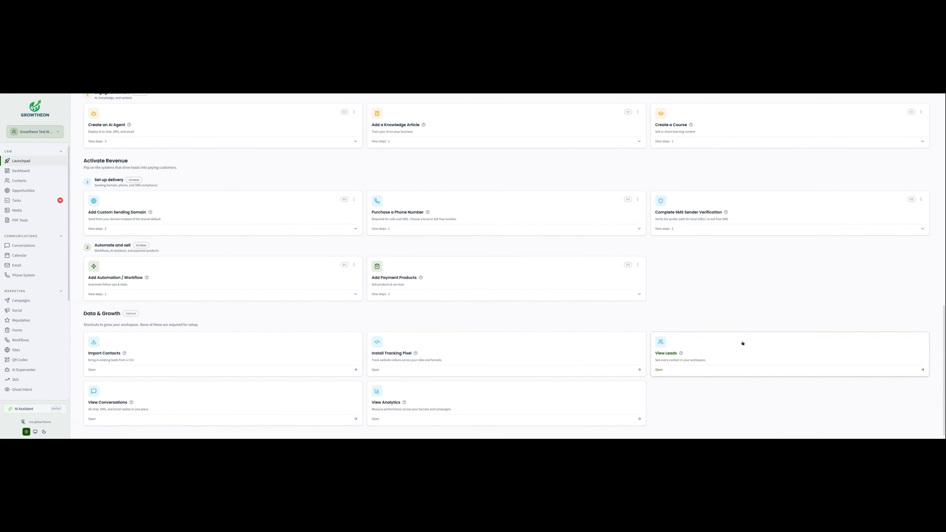
Step: Expand the Add Payment Products card under Automate and sell to view its product and payment link steps
scroll(496, 368, "up", 3)
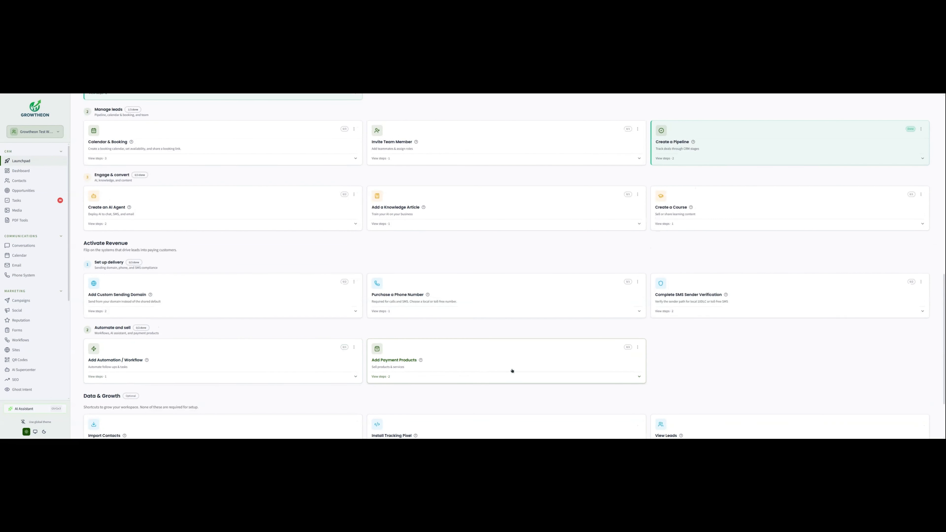
left_click(512, 371)
scroll(484, 369, "up", 4)
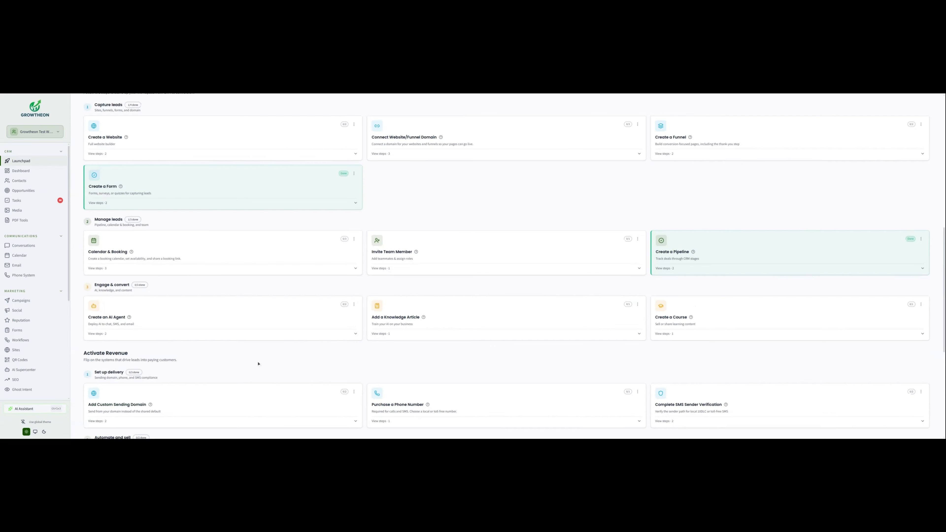
scroll(517, 363, "down", 3)
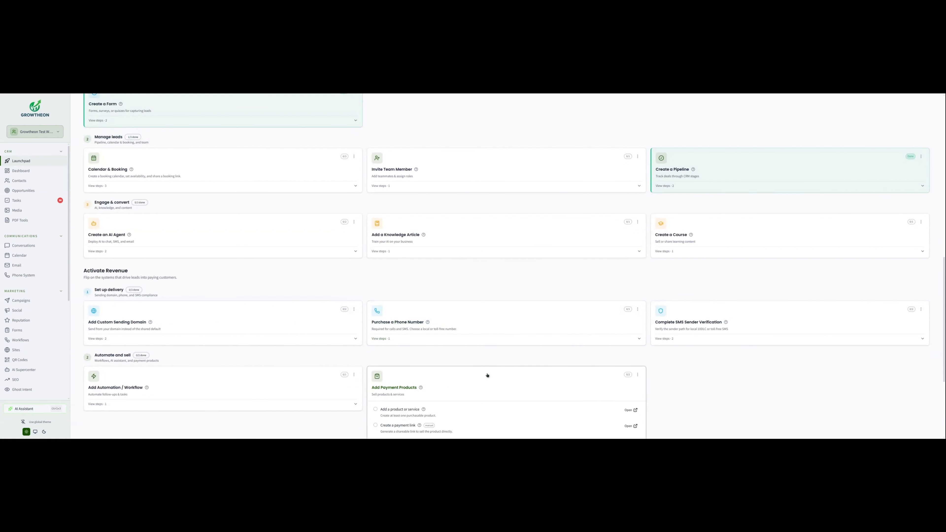
scroll(316, 373, "up", 1)
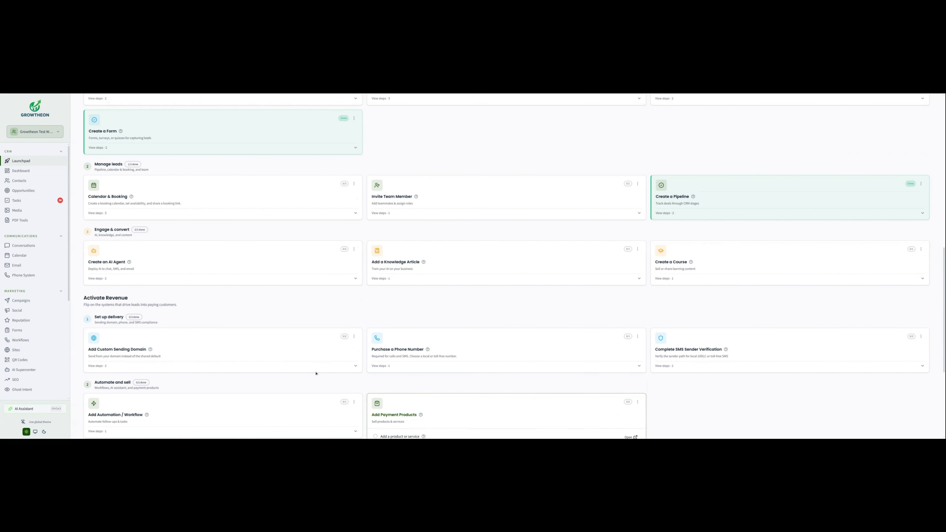
Step: Review the Launchpad from Build Core Assets back up through Workspace Setup to the AI Workspace Setup banner
scroll(248, 346, "up", 3)
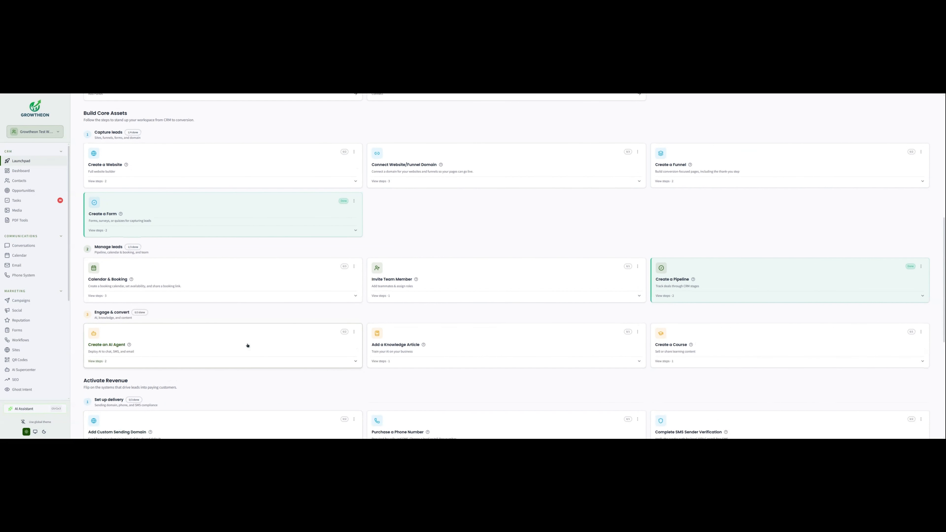
scroll(249, 359, "up", 6)
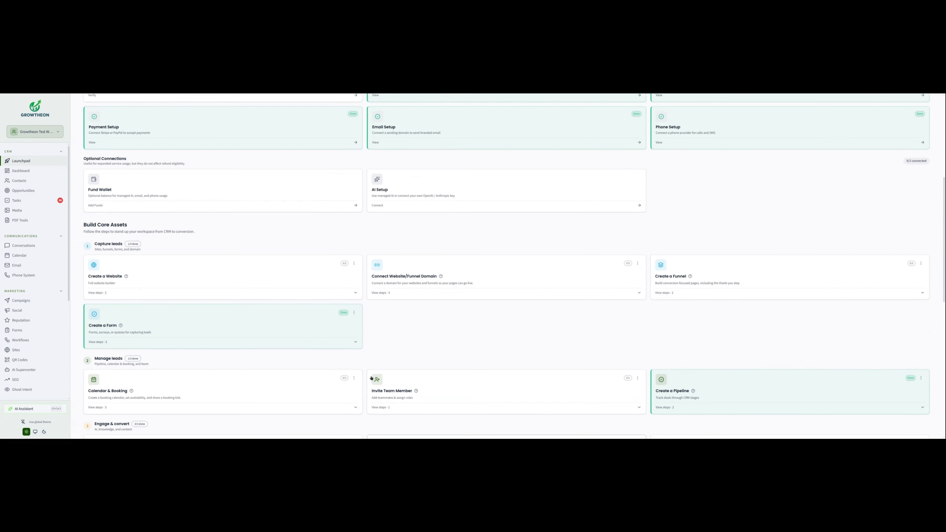
scroll(587, 228, "up", 5)
scroll(314, 144, "down", 2)
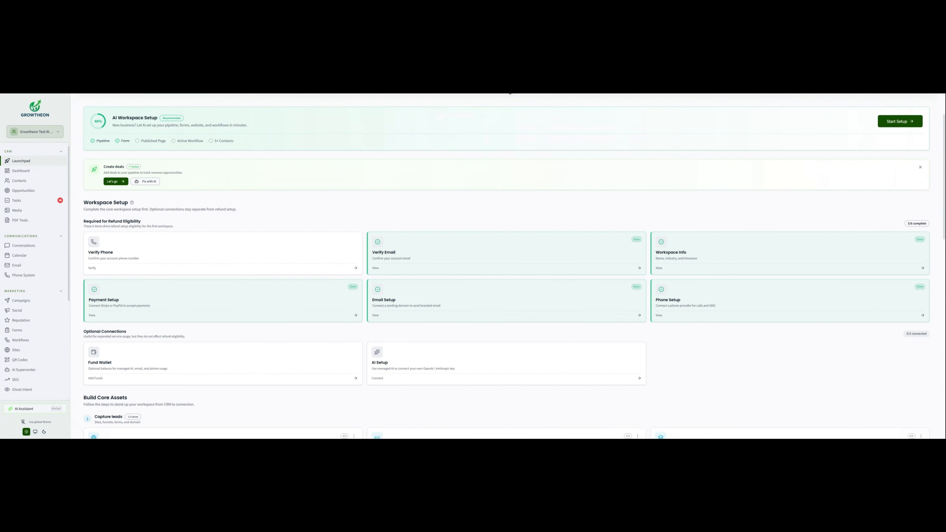
scroll(313, 144, "up", 3)
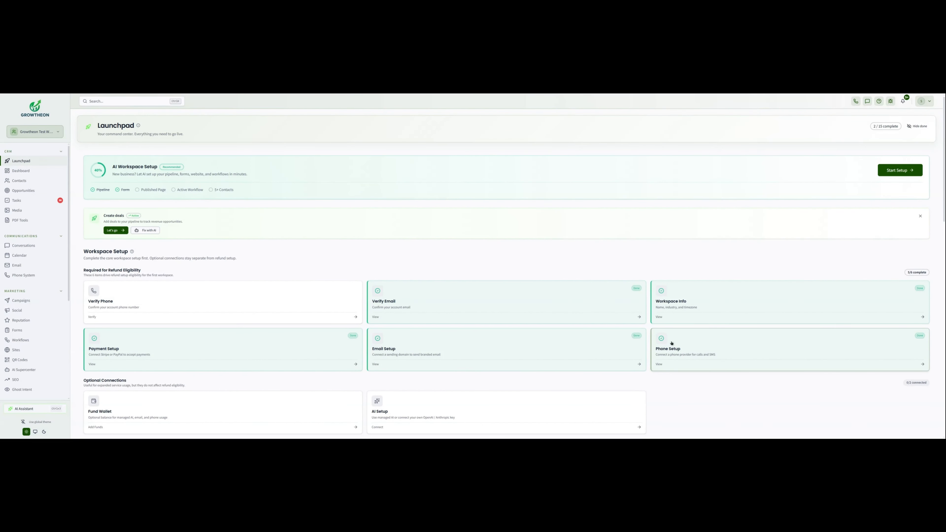